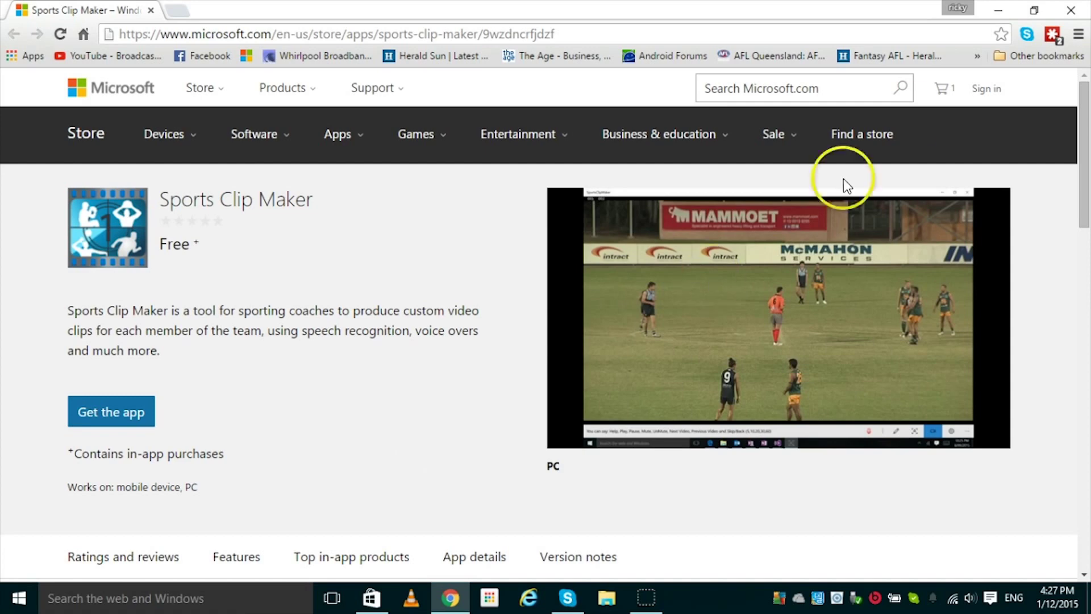
# - Minimize the Chrome window showing the Sports Clip Maker store page to reveal the desktop
pyautogui.click(998, 13)
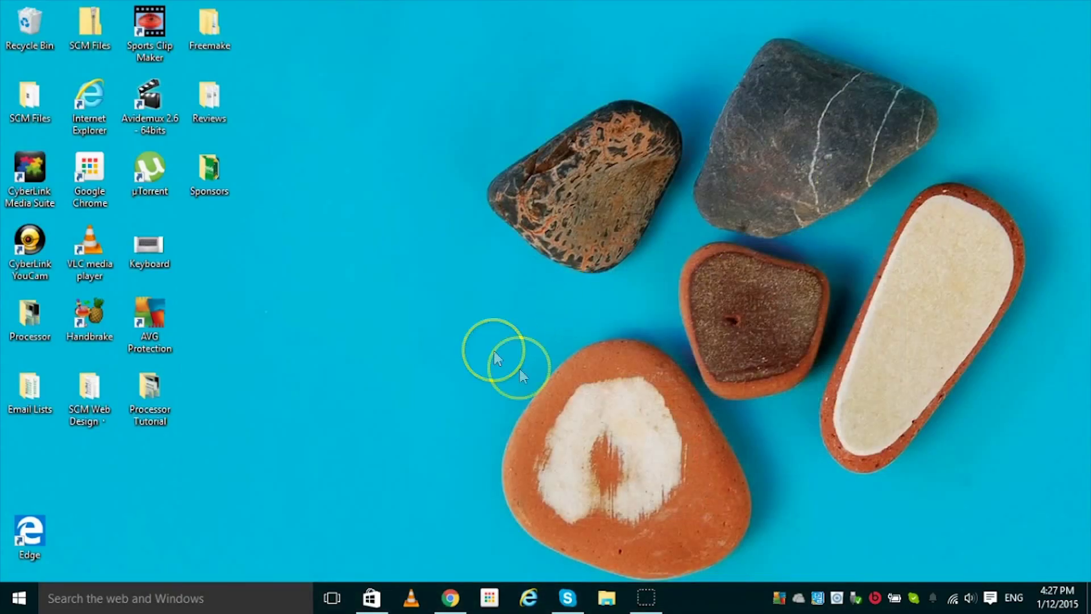
# - Open File Explorer and go into Videos, which holds the Tiwi and Waratah R 15.16 folders
pyautogui.click(602, 596)
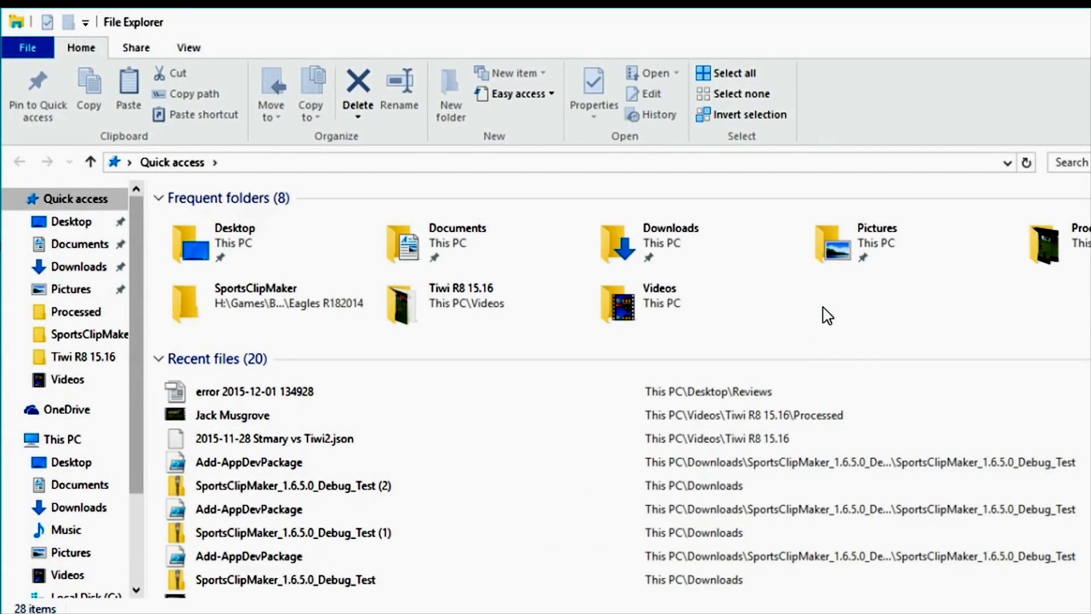
pyautogui.click(824, 314)
pyautogui.click(654, 312)
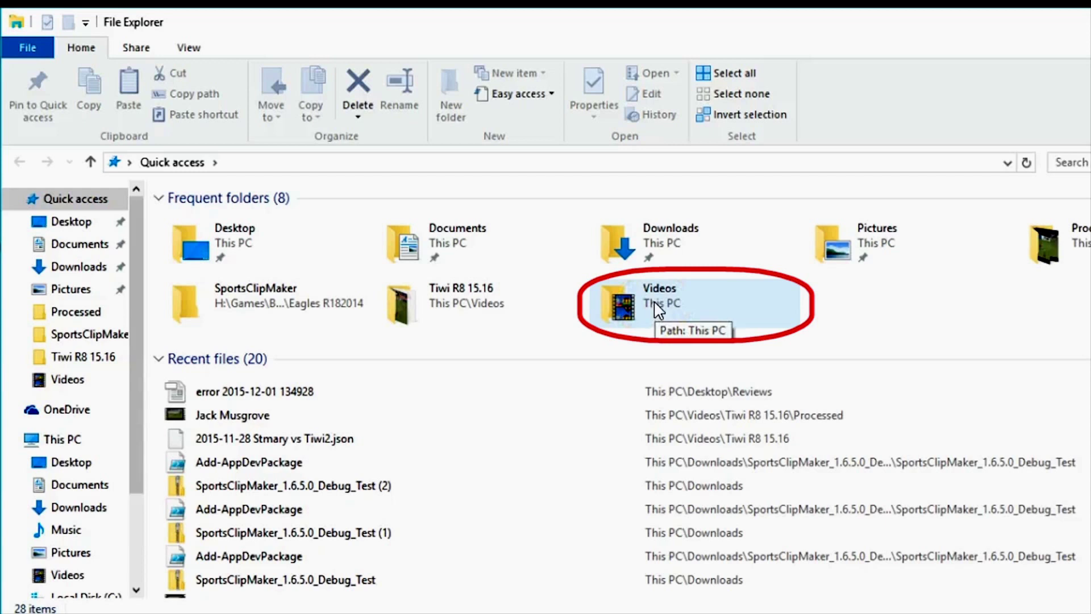
pyautogui.doubleClick(654, 302)
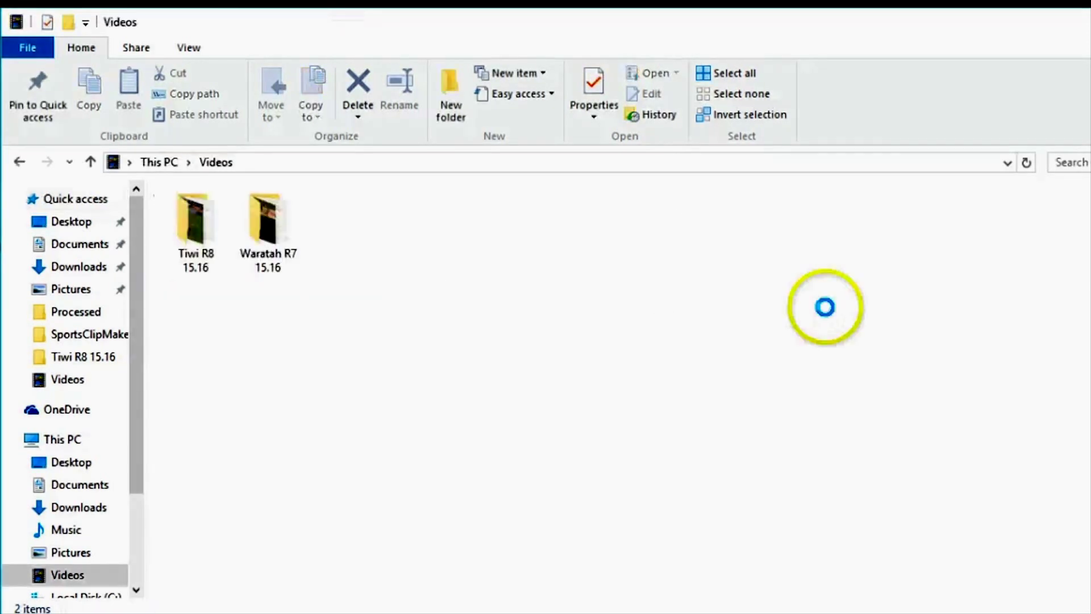
# - Create a new folder in Videos and rename it 'Buffs R9 15.16'
pyautogui.click(453, 87)
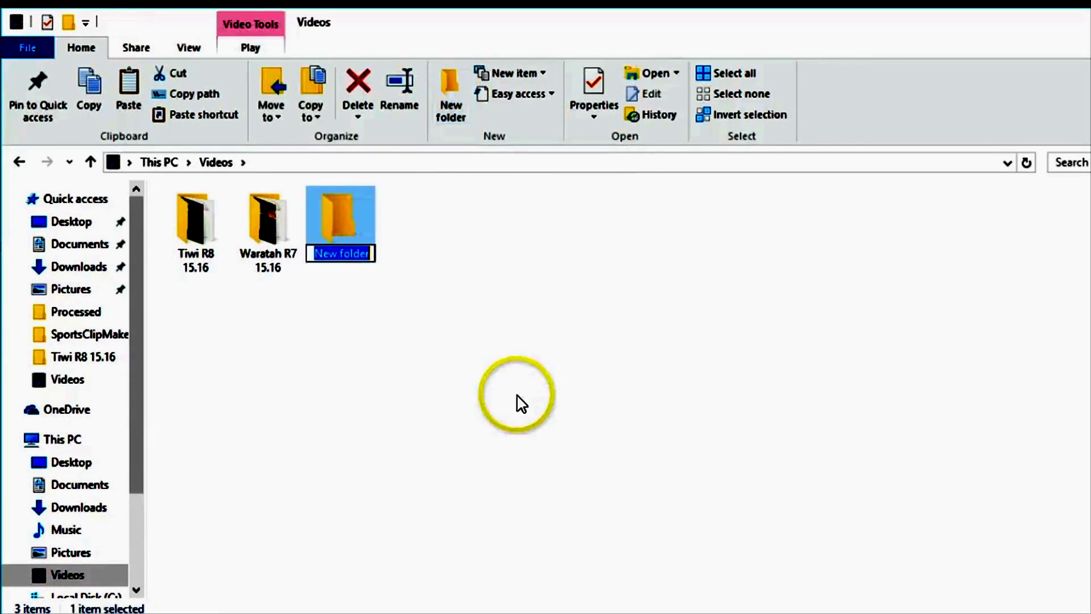
pyautogui.click(517, 396)
pyautogui.click(505, 367)
pyautogui.click(348, 212)
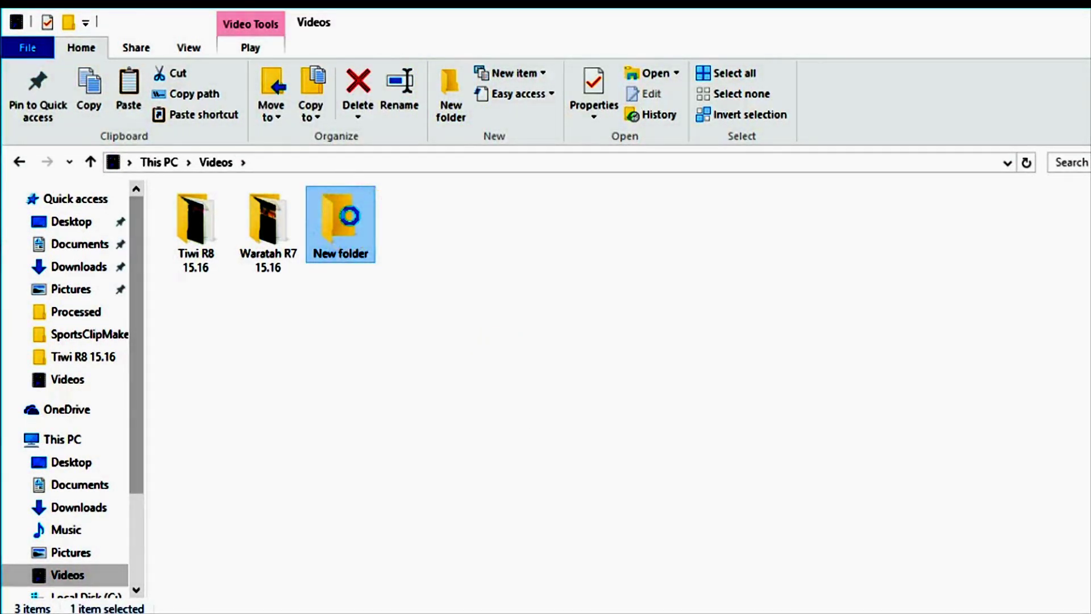
pyautogui.rightClick(349, 223)
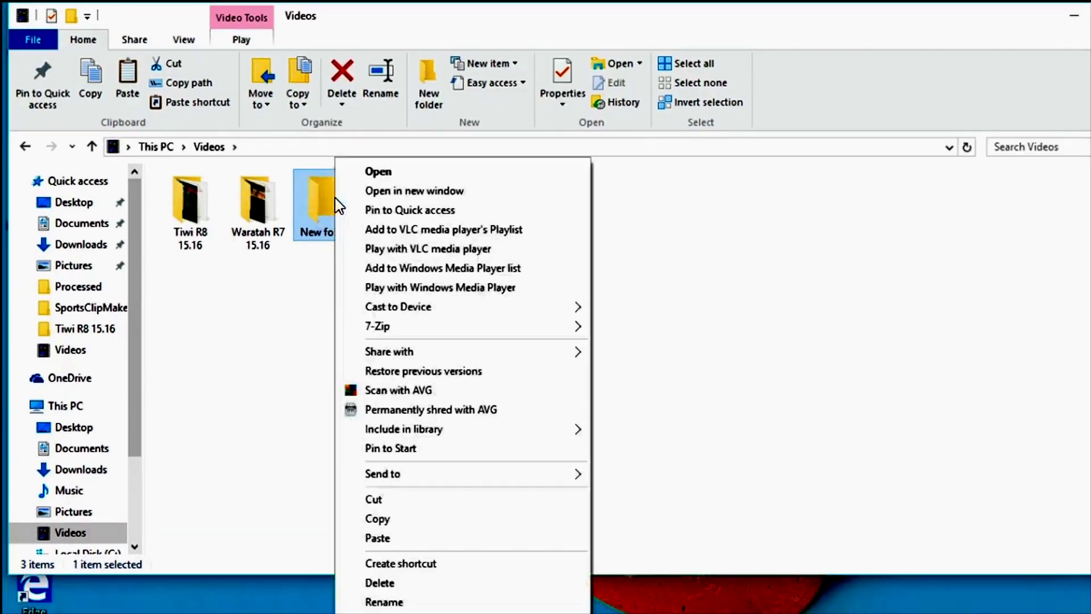
pyautogui.click(420, 601)
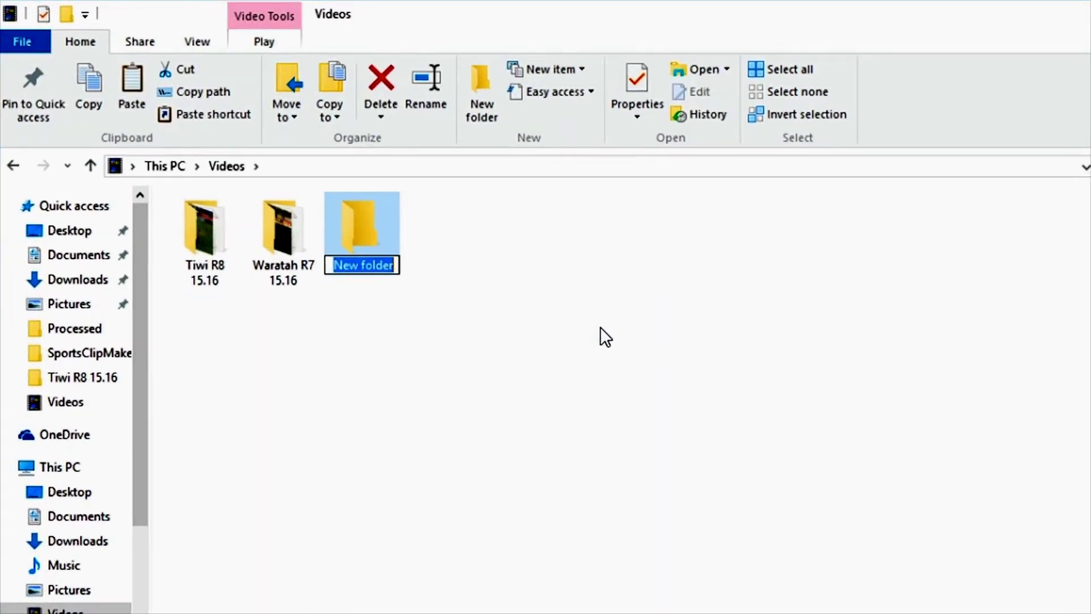
pyautogui.write('Buffs R9 15.16')
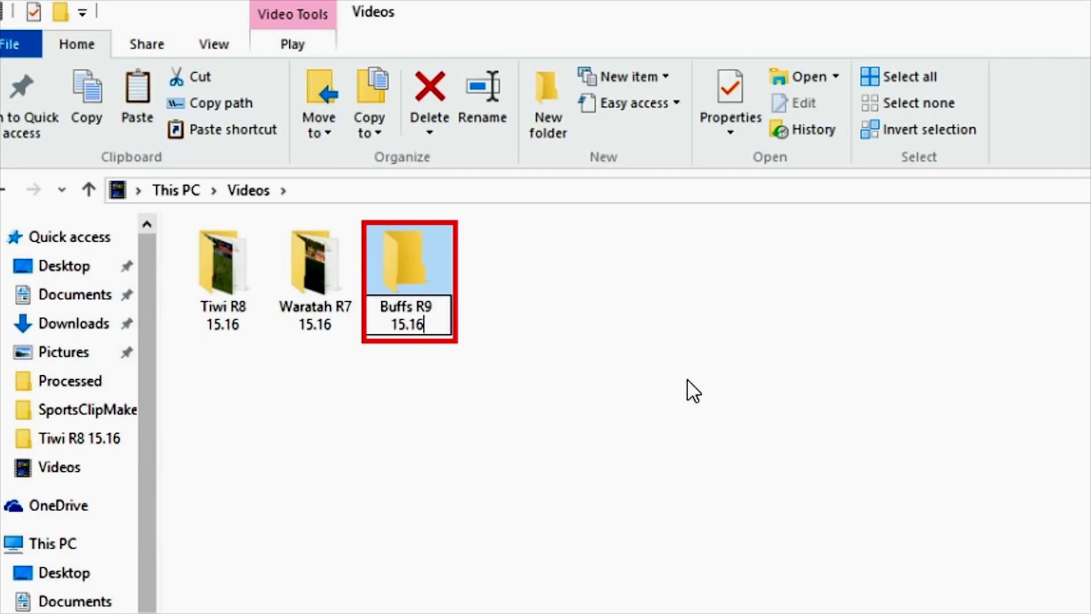
pyautogui.press('Return')
pyautogui.click(408, 265)
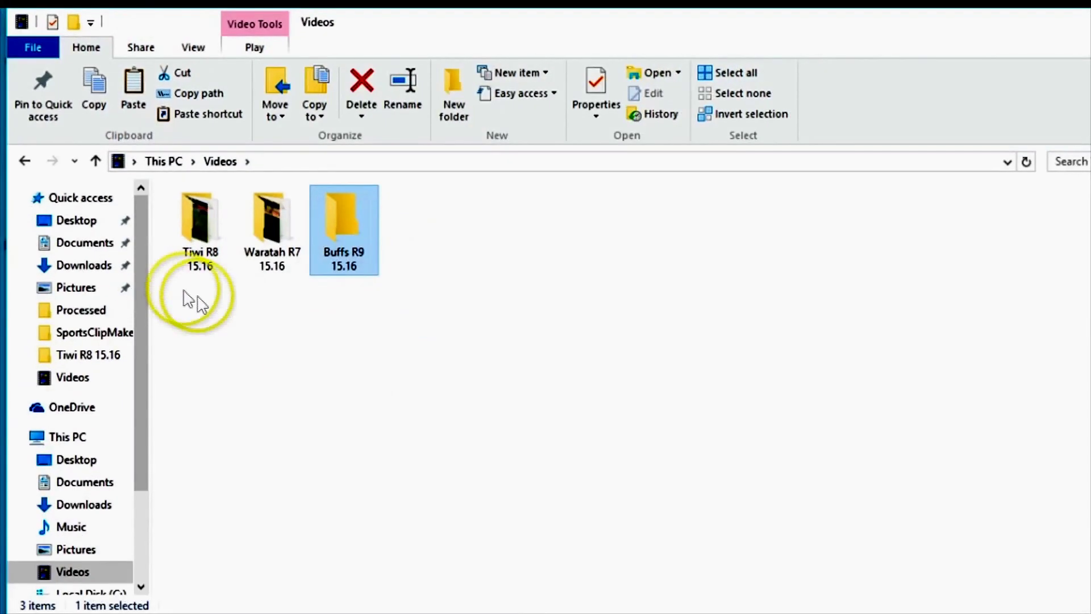
pyautogui.moveTo(141, 273); pyautogui.dragTo(152, 341)
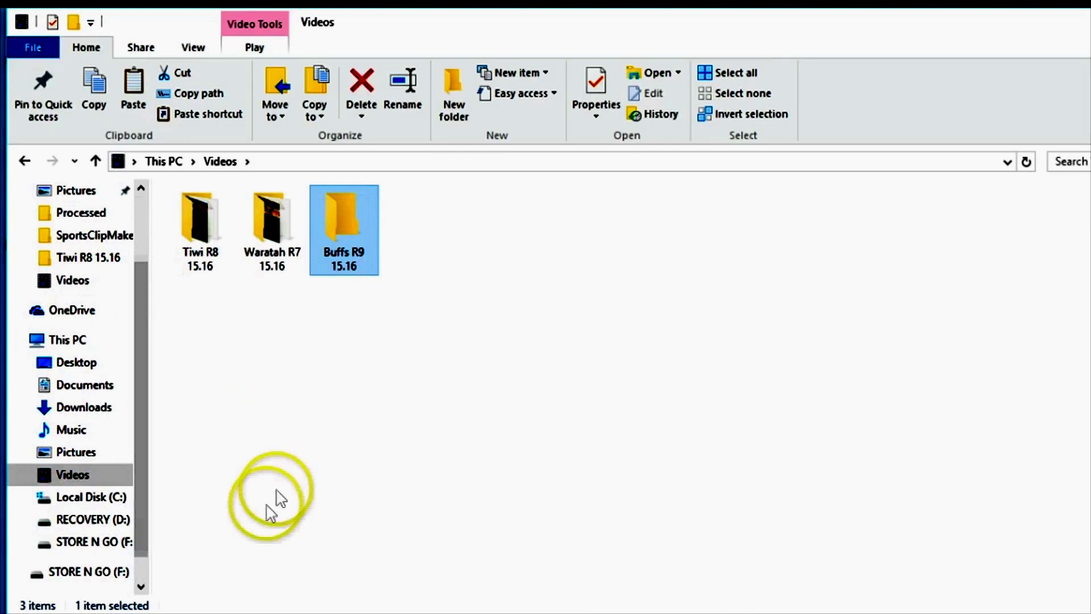
# - Copy the four quarter videos Q1–Q4 from the STORE N GO (F:) drive
pyautogui.click(88, 542)
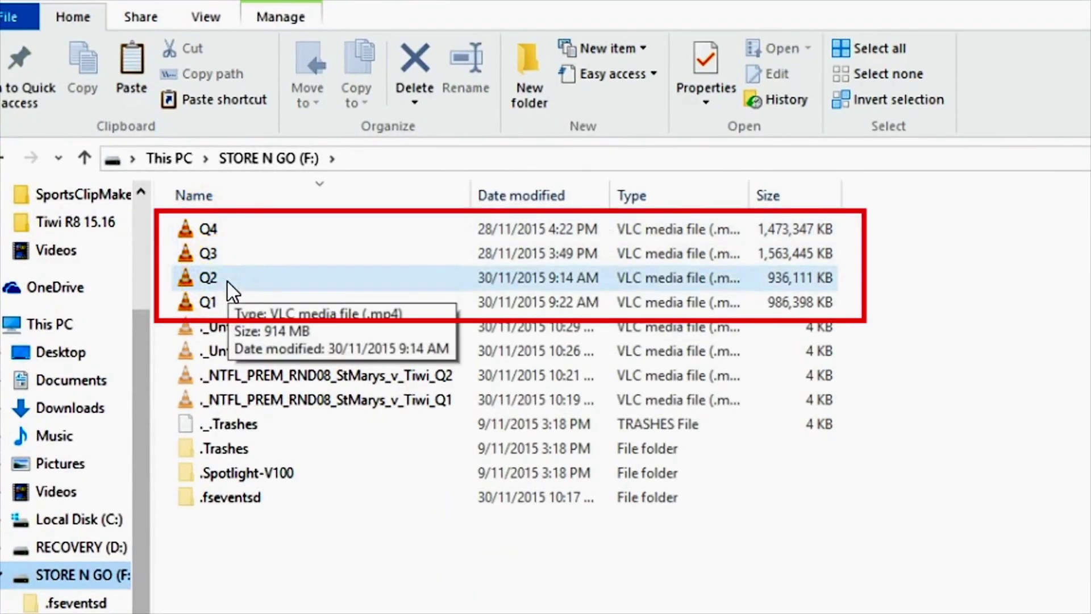
pyautogui.click(220, 296)
pyautogui.keyDown('shift'); pyautogui.click(222, 255); pyautogui.keyUp('shift')
pyautogui.keyDown('shift'); pyautogui.click(223, 230); pyautogui.keyUp('shift')
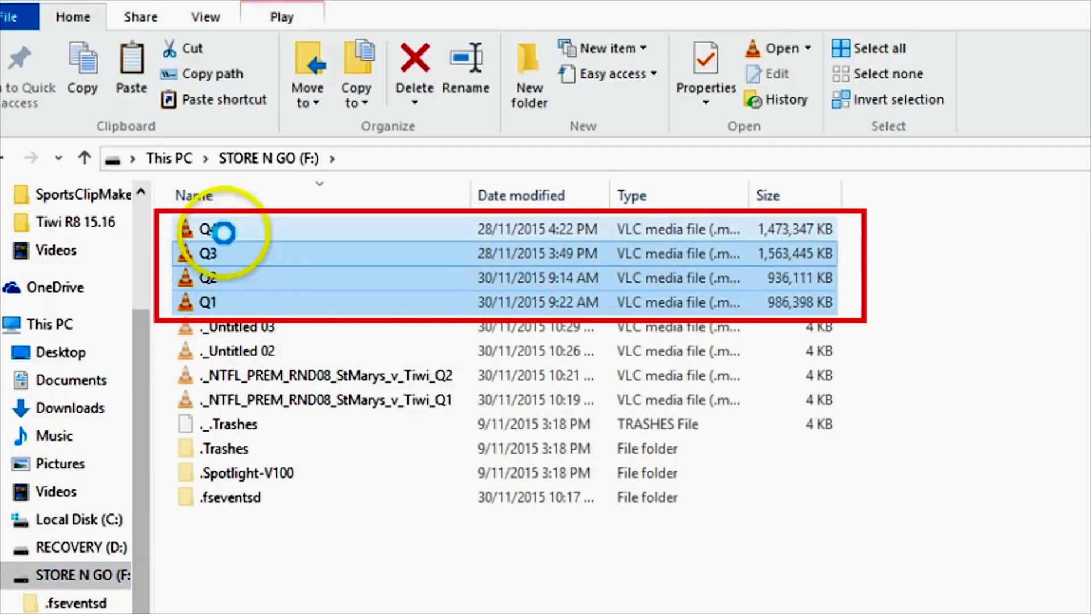
pyautogui.rightClick(284, 246)
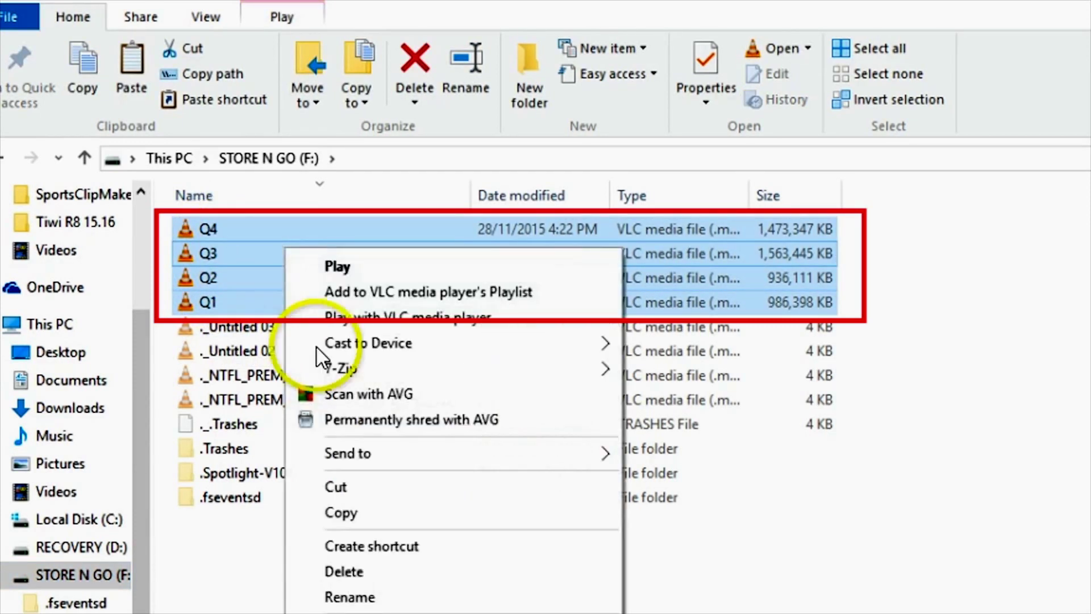
pyautogui.click(351, 508)
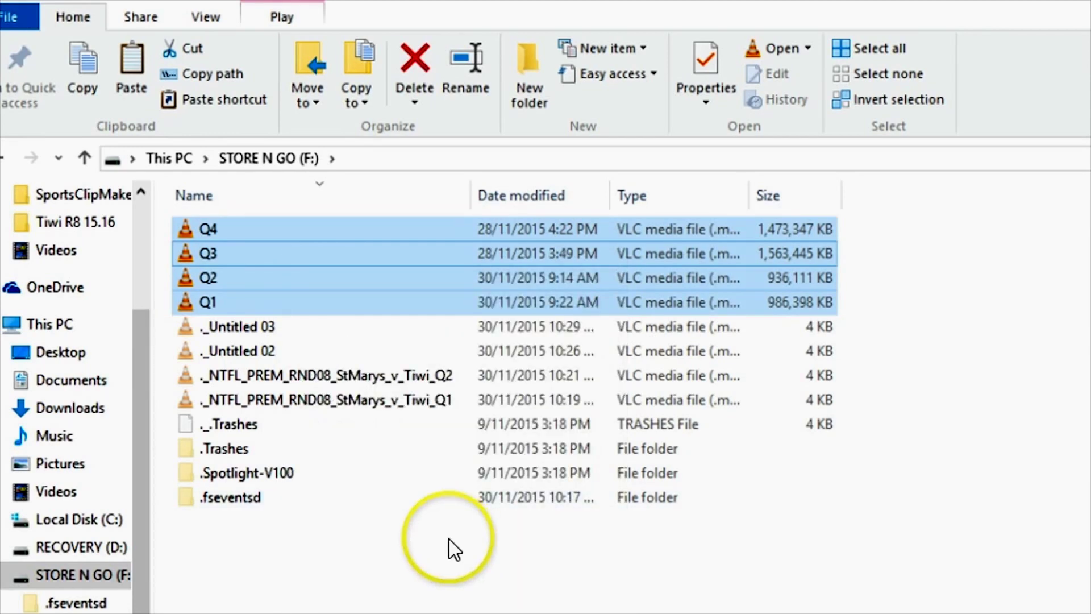
# - Paste the Q1–Q4 videos into This PC > Videos > Buffs R9 15.16
pyautogui.click(168, 158)
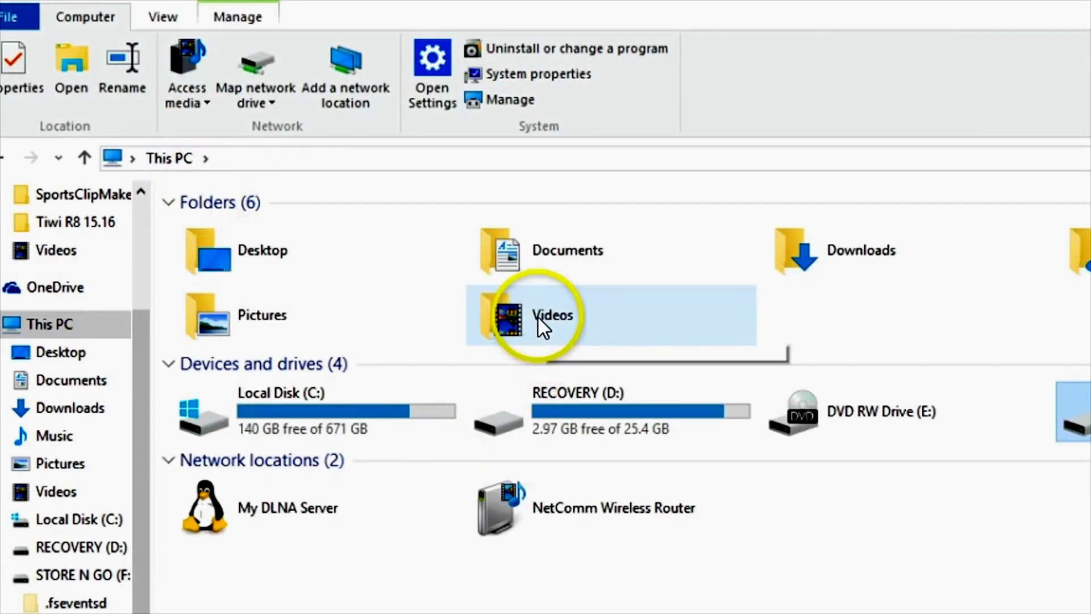
pyautogui.doubleClick(537, 318)
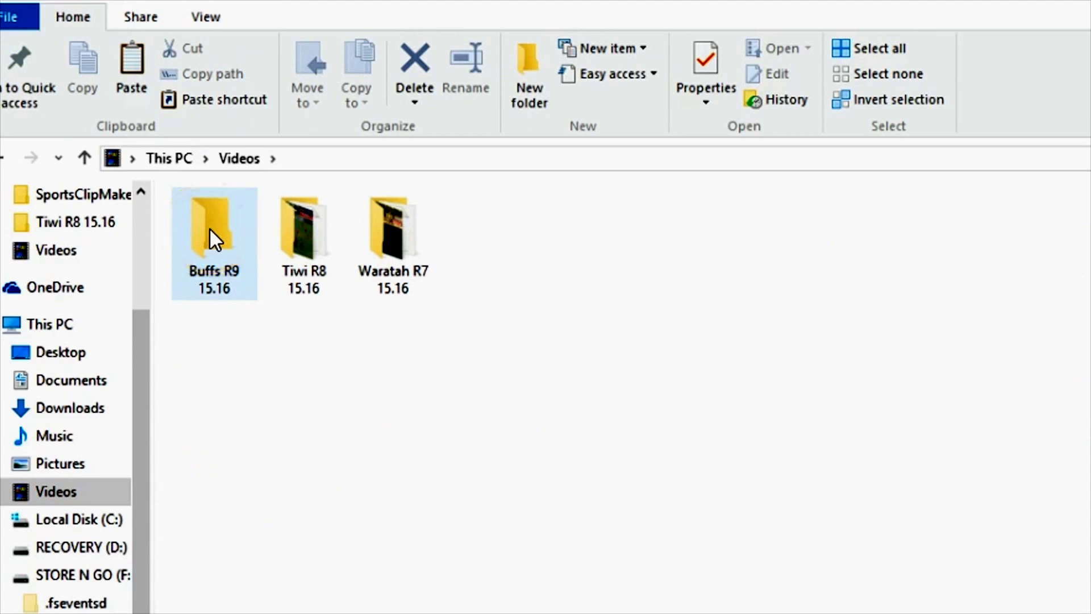
pyautogui.doubleClick(210, 233)
pyautogui.rightClick(329, 275)
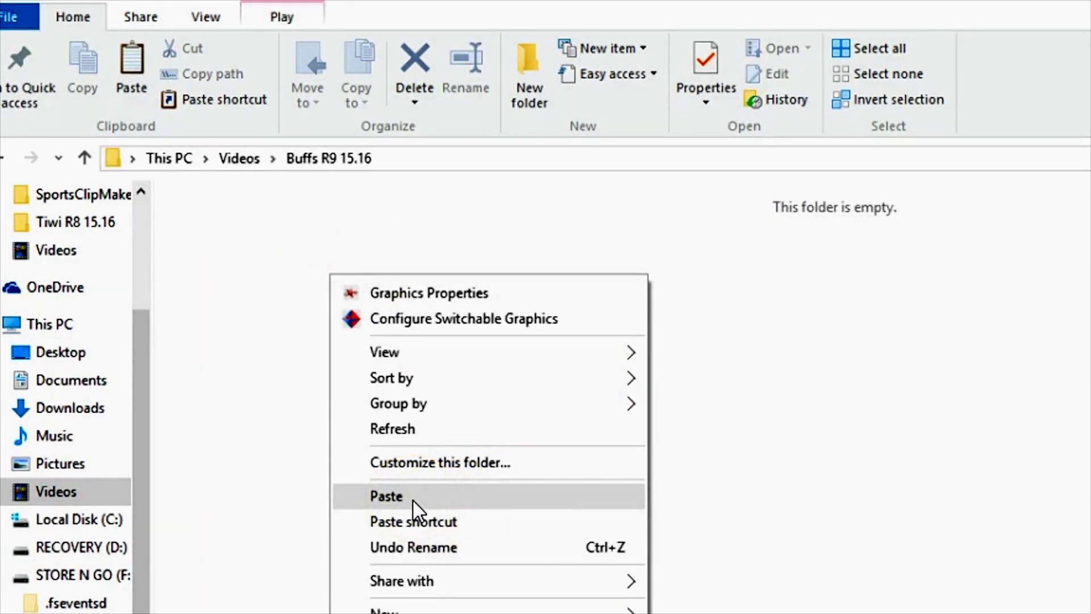
pyautogui.click(386, 496)
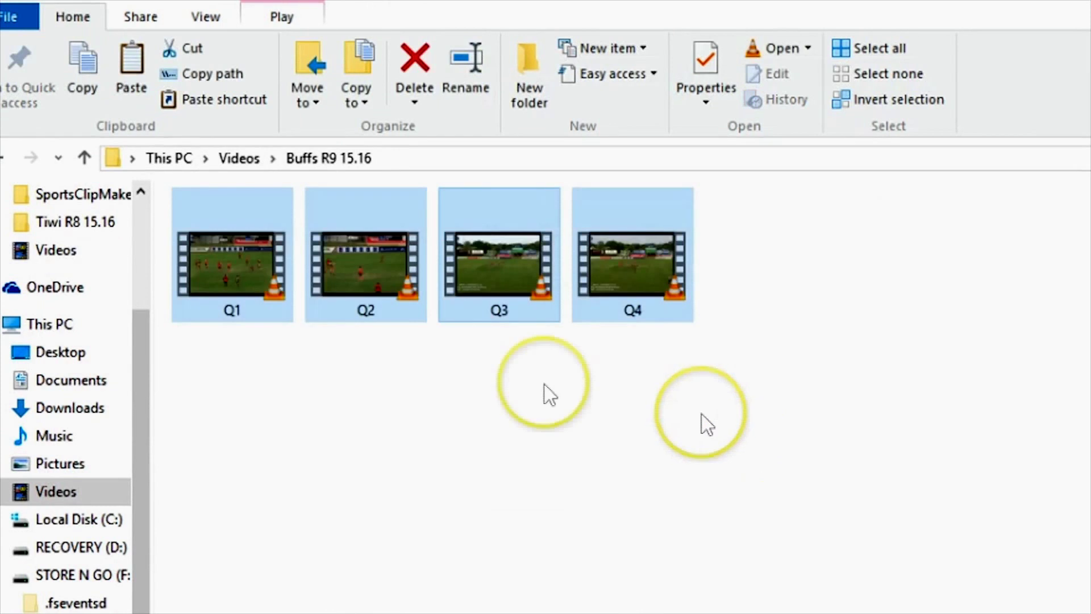
# - Check the pasted Q1–Q4 videos in Buffs R9 15.16, then minimize File Explorer
pyautogui.click(492, 454)
pyautogui.click(256, 264)
pyautogui.click(512, 264)
pyautogui.click(632, 281)
pyautogui.click(904, 322)
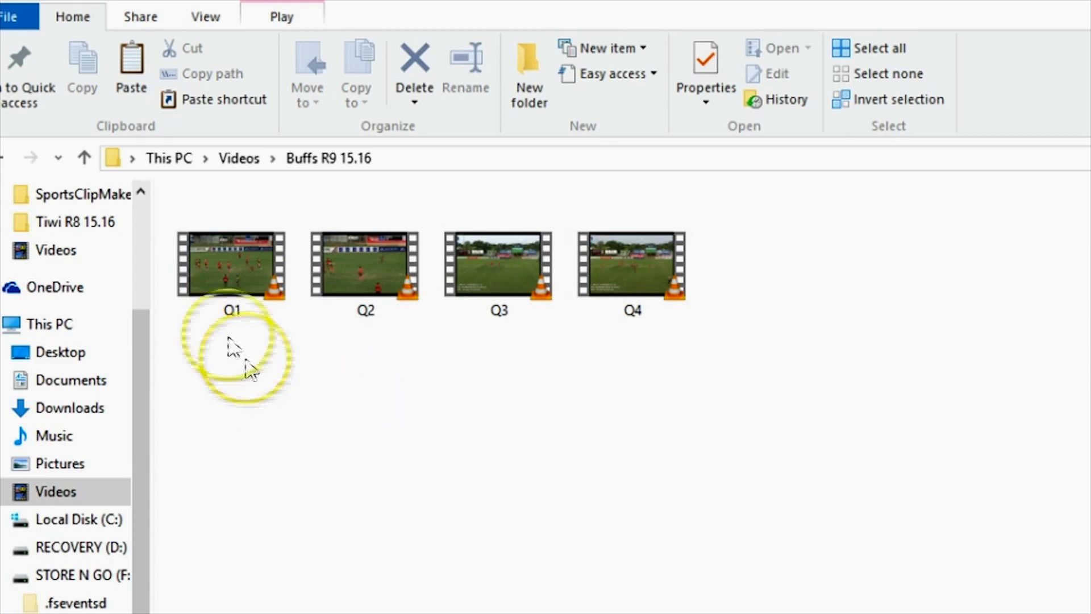
pyautogui.click(231, 316)
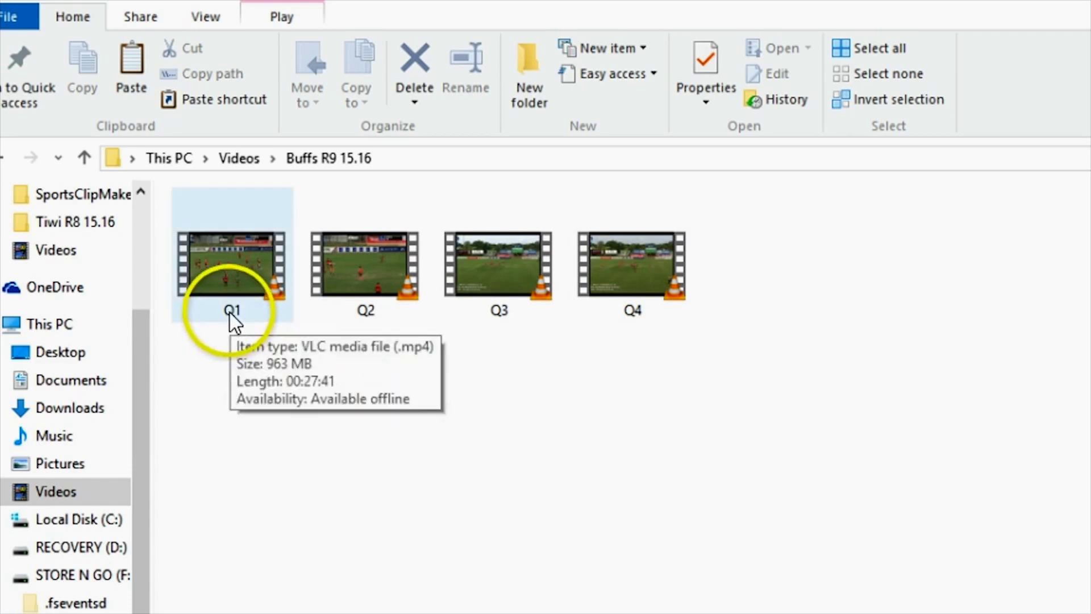
pyautogui.click(359, 322)
pyautogui.click(508, 321)
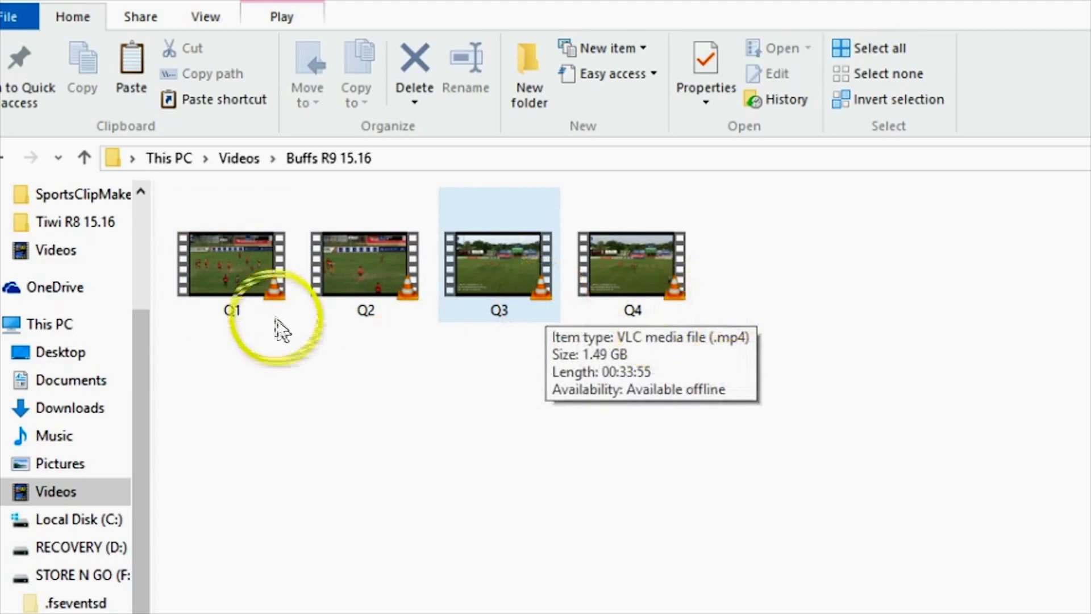
pyautogui.click(232, 320)
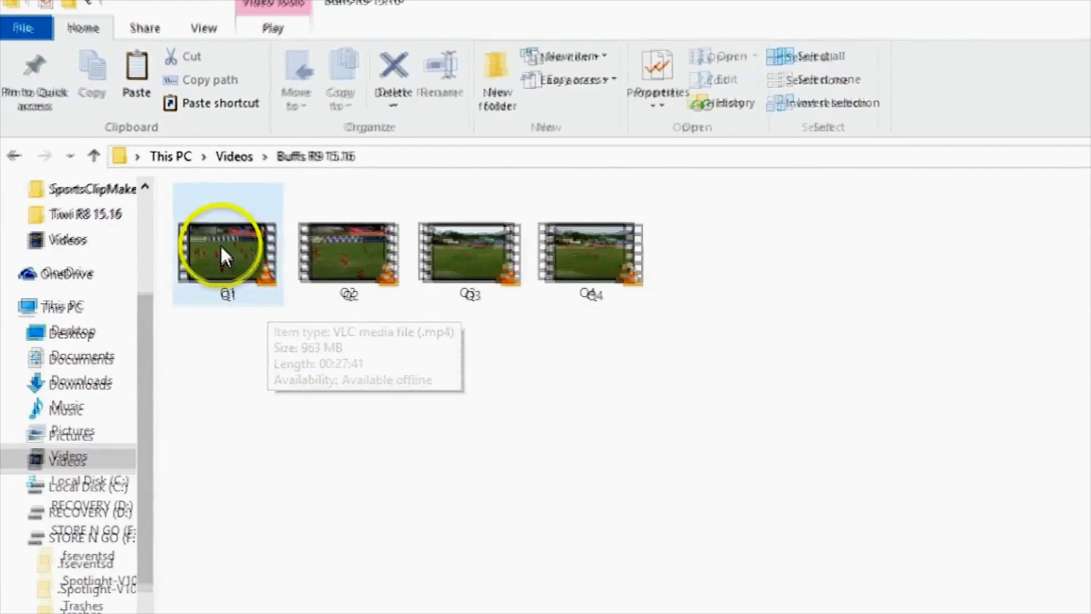
pyautogui.rightClick(226, 259)
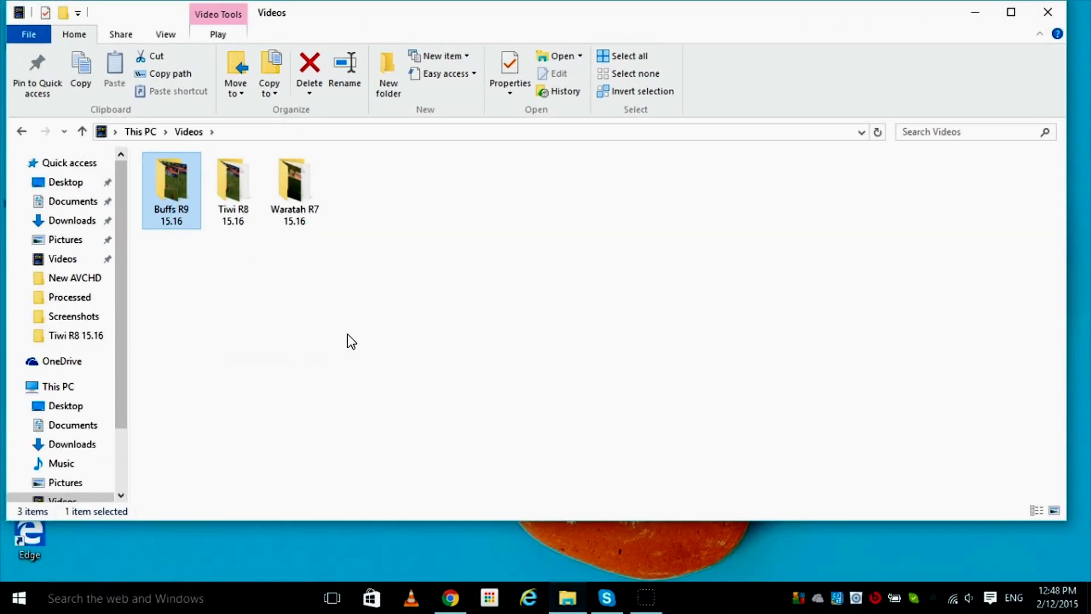
pyautogui.click(975, 13)
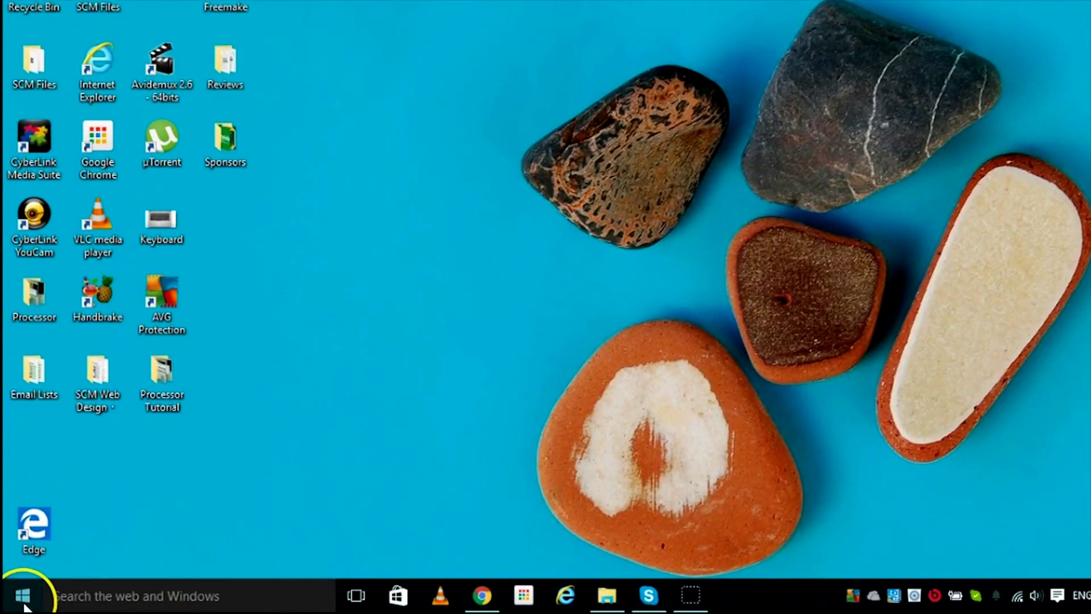
# - Launch Sports Clip Maker from the S section of the Start menu's All apps list
pyautogui.click(23, 597)
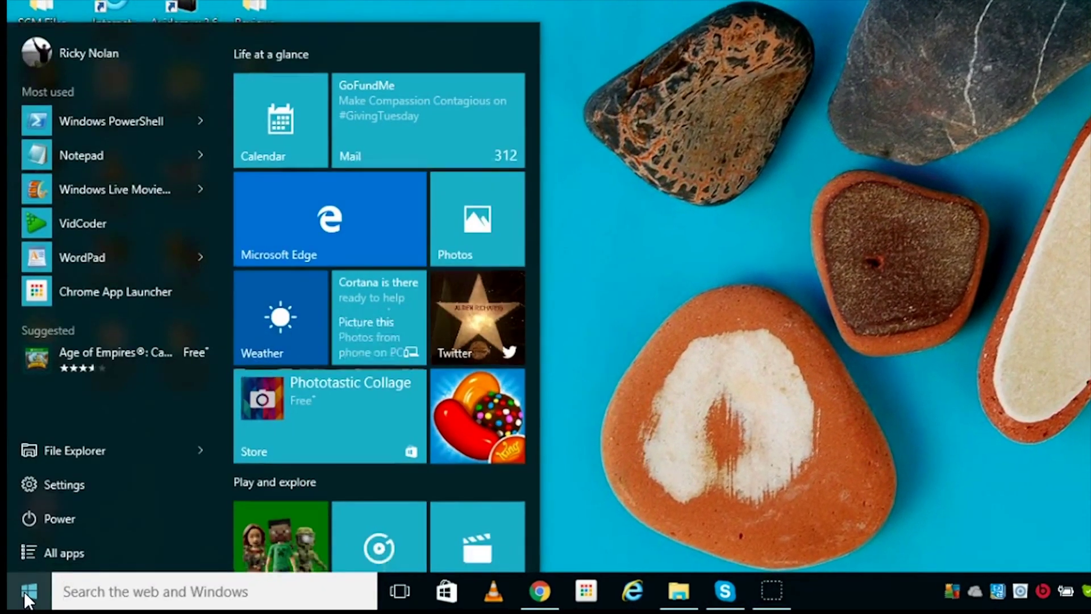
pyautogui.click(77, 547)
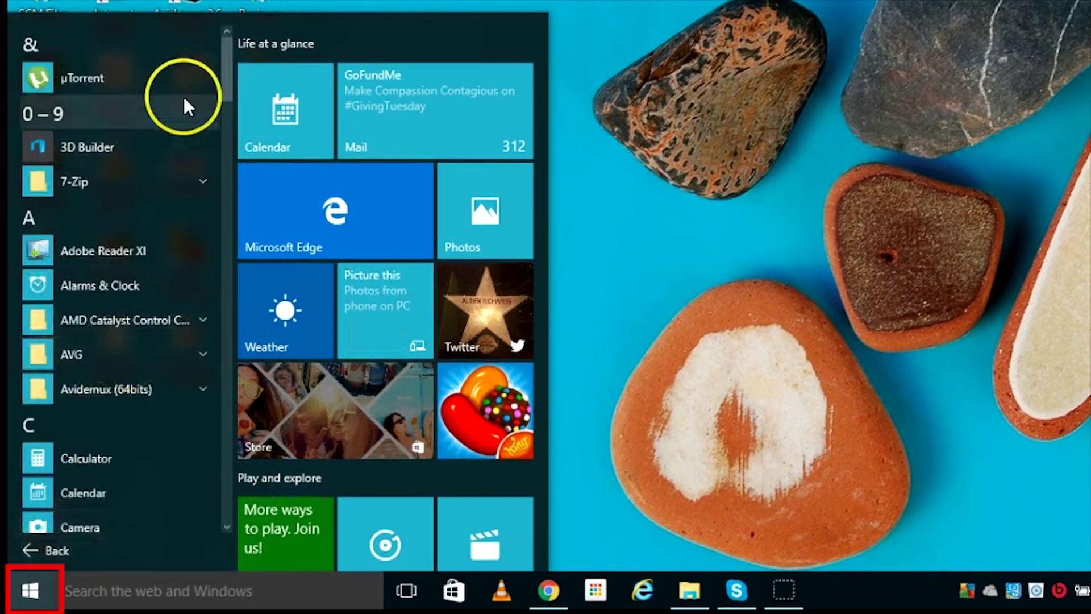
pyautogui.moveTo(226, 72); pyautogui.dragTo(228, 502)
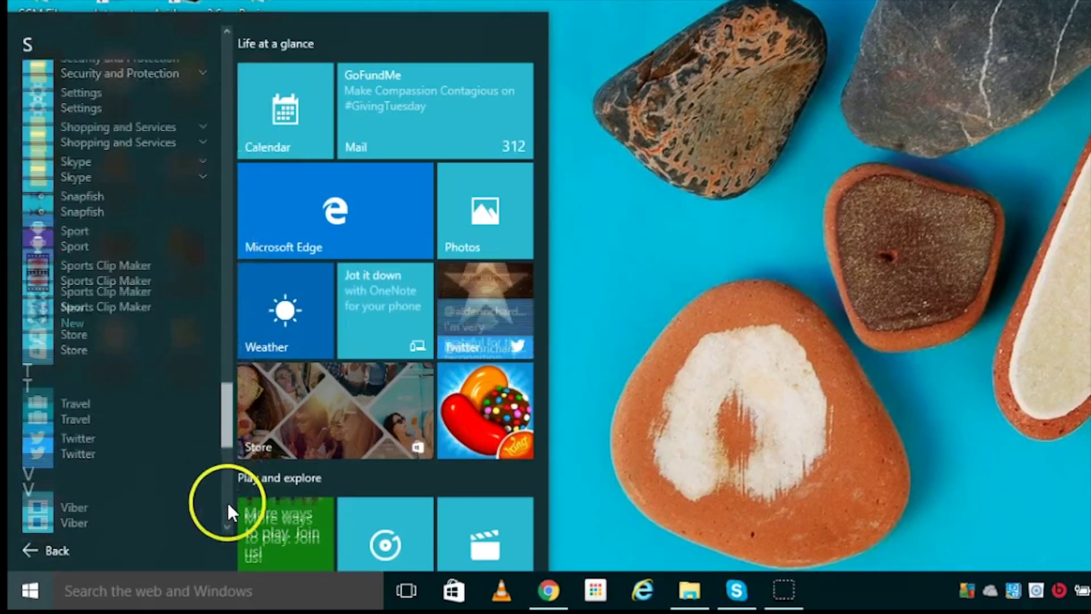
pyautogui.click(86, 308)
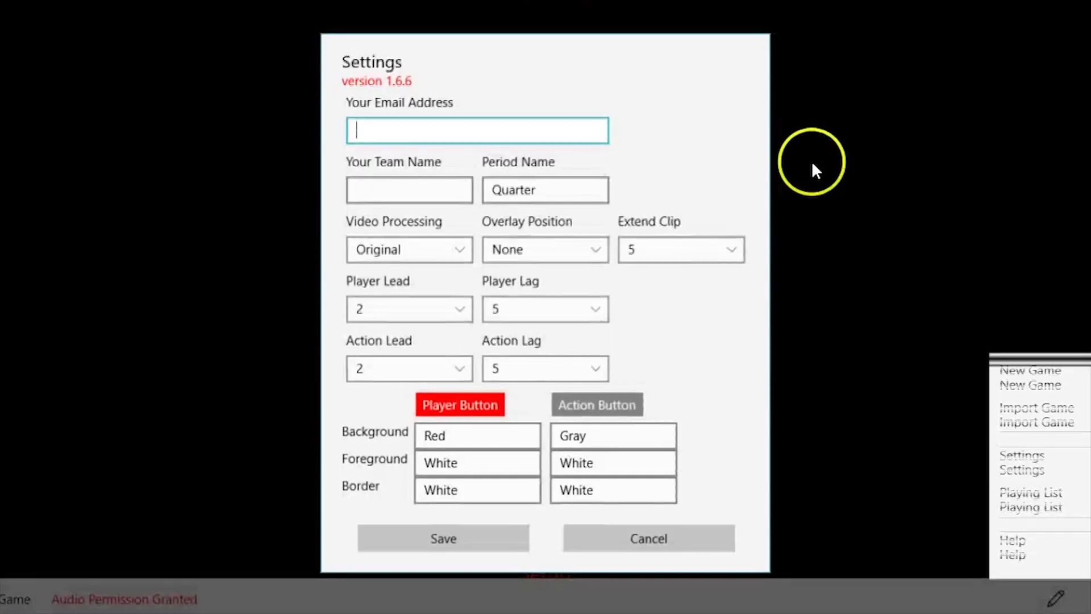
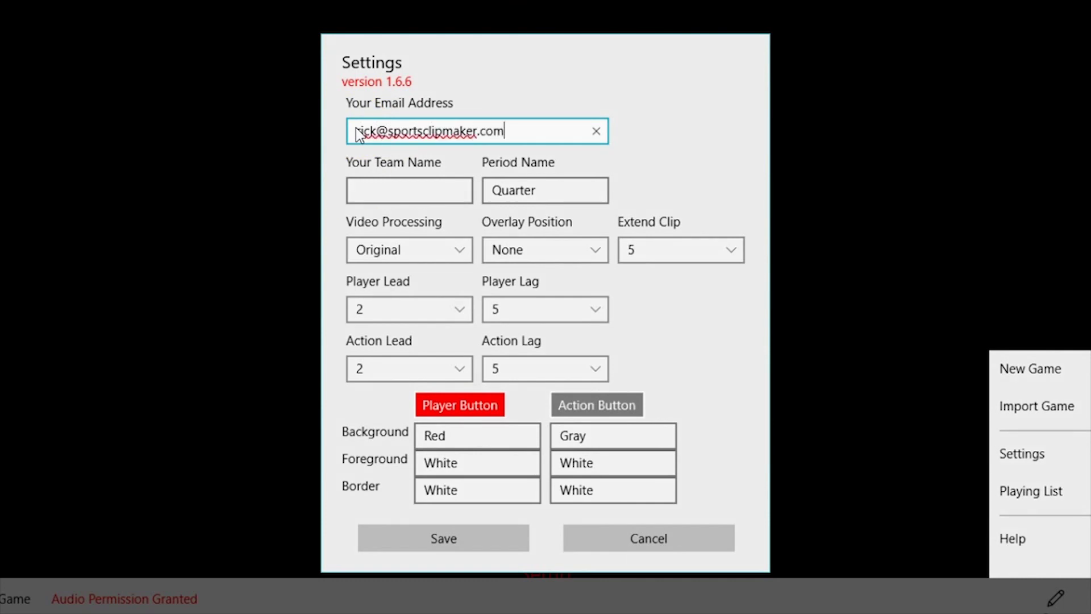
# - Enter the account e-mail and team Stmarys, and set Player and Action Lead to 5
pyautogui.click(393, 187)
pyautogui.write('Stmarys')
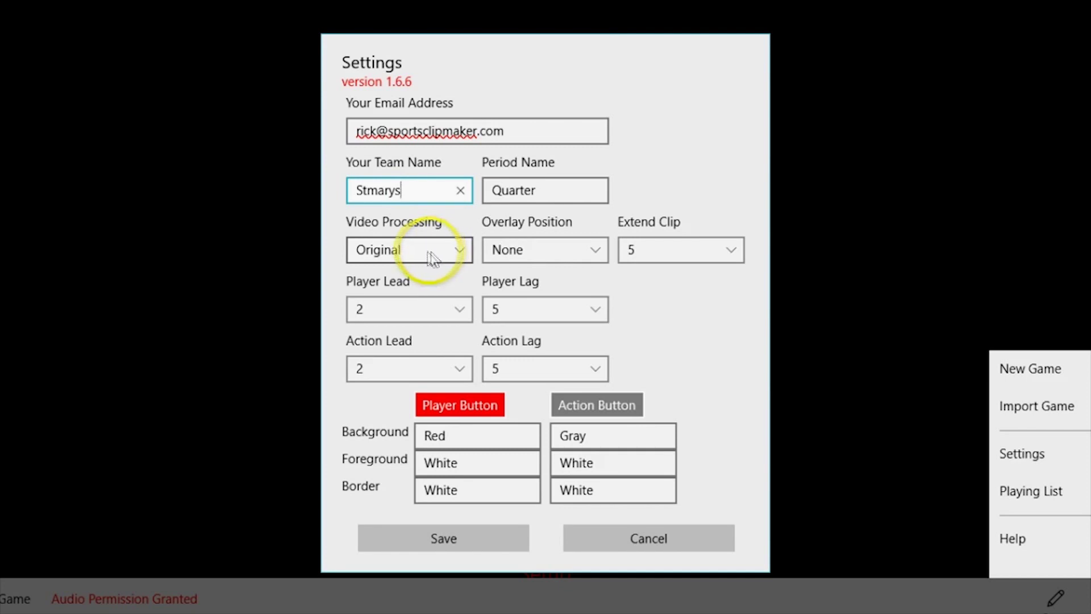
pyautogui.click(413, 307)
pyautogui.click(398, 425)
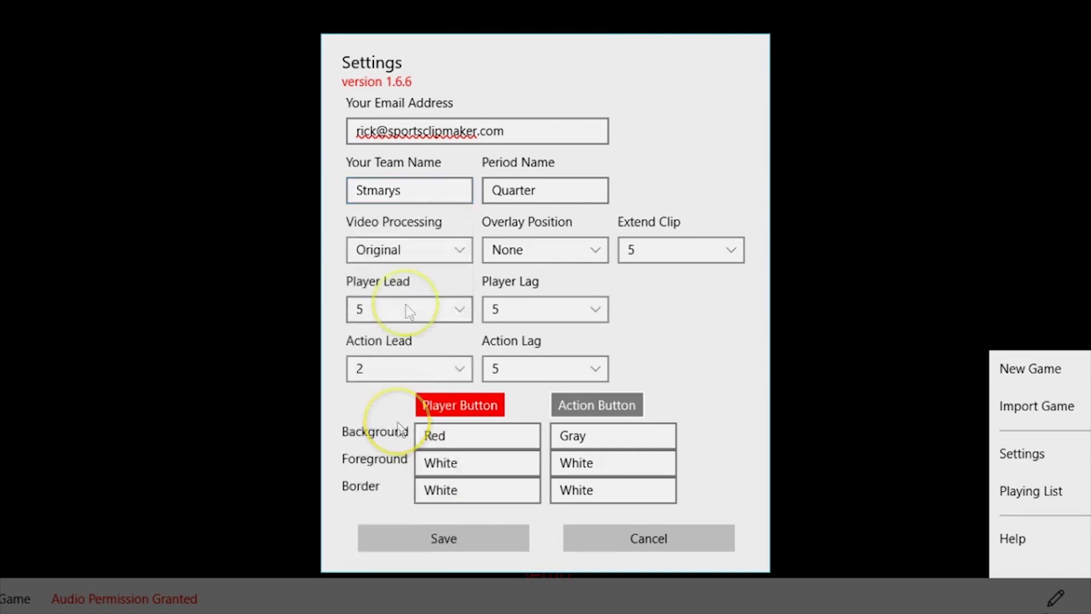
pyautogui.click(452, 367)
pyautogui.click(414, 477)
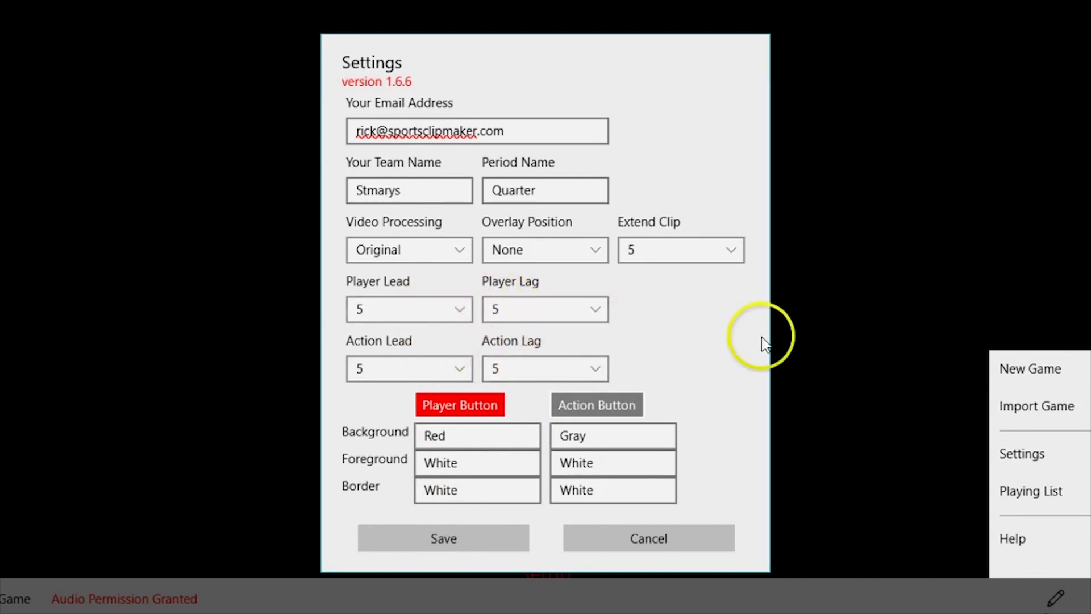
# - Set both Player and Action button backgrounds to Transparent and save the settings
pyautogui.click(477, 412)
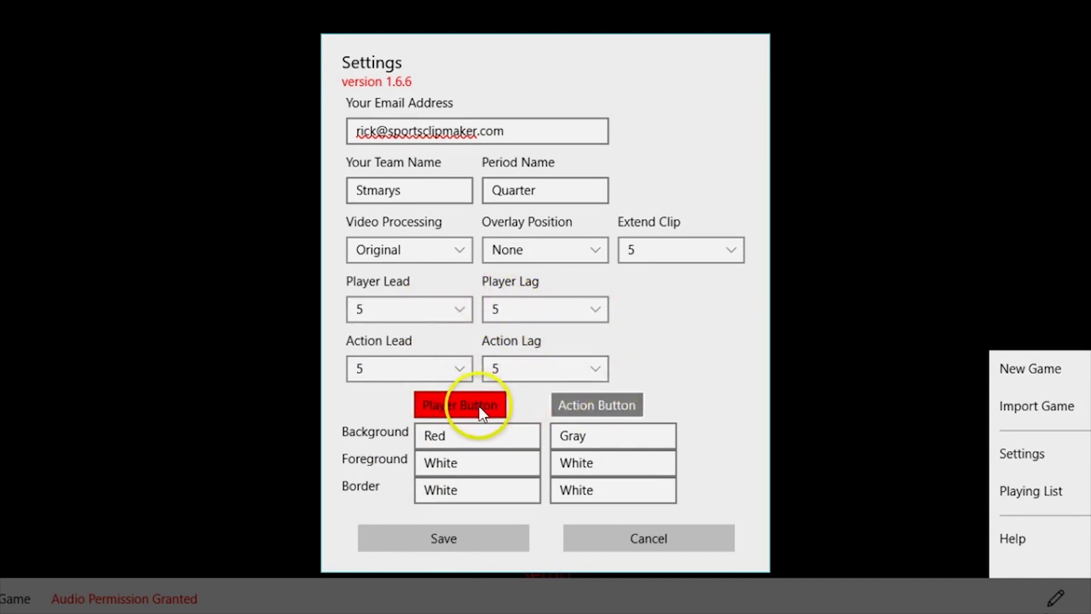
pyautogui.click(593, 413)
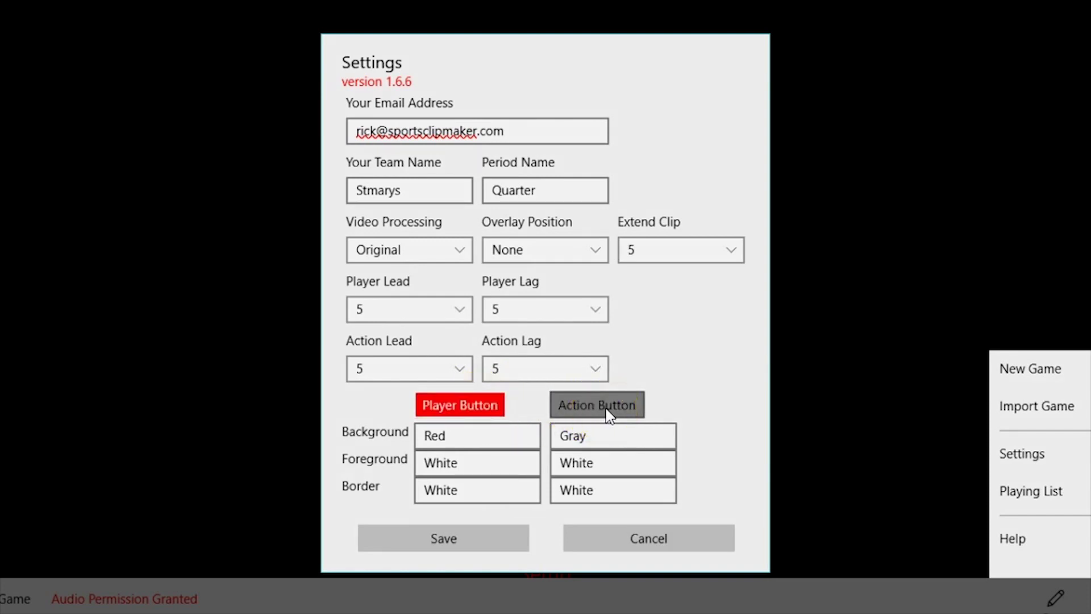
pyautogui.click(496, 426)
pyautogui.click(529, 435)
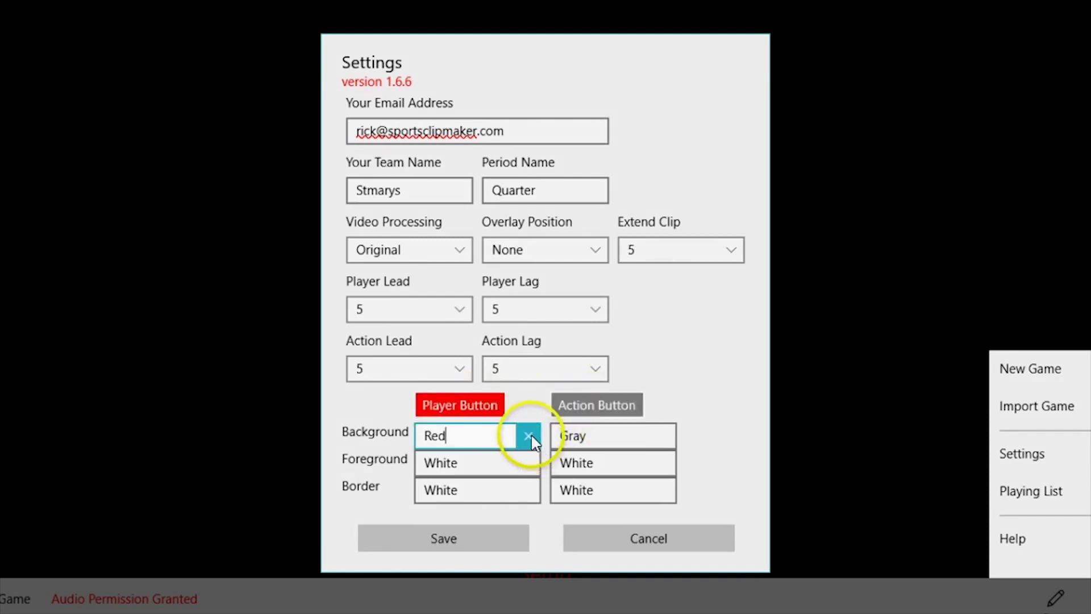
pyautogui.write('tr')
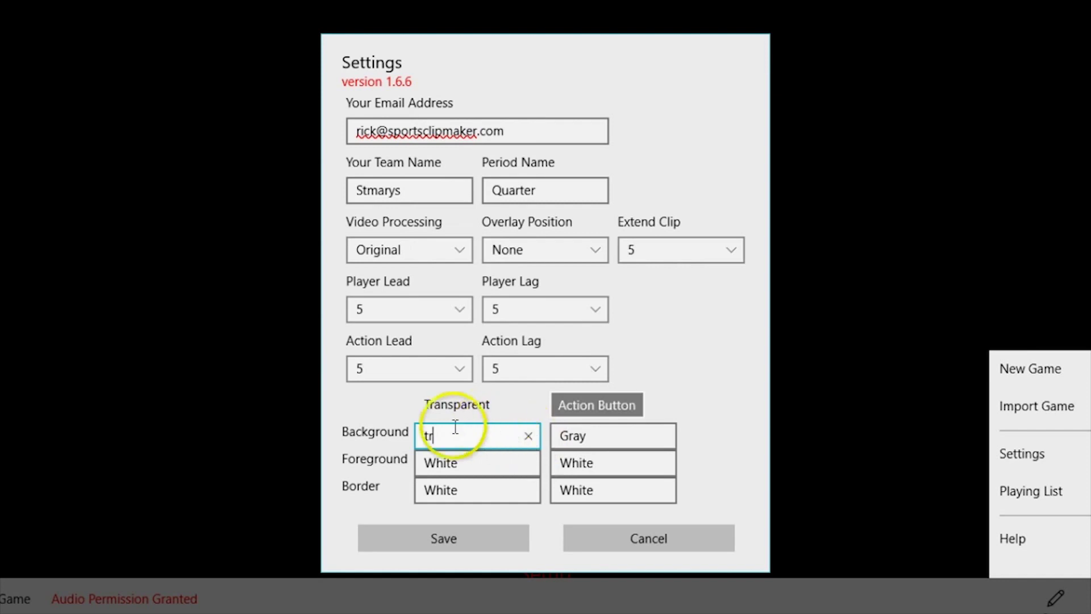
pyautogui.click(449, 404)
pyautogui.click(604, 435)
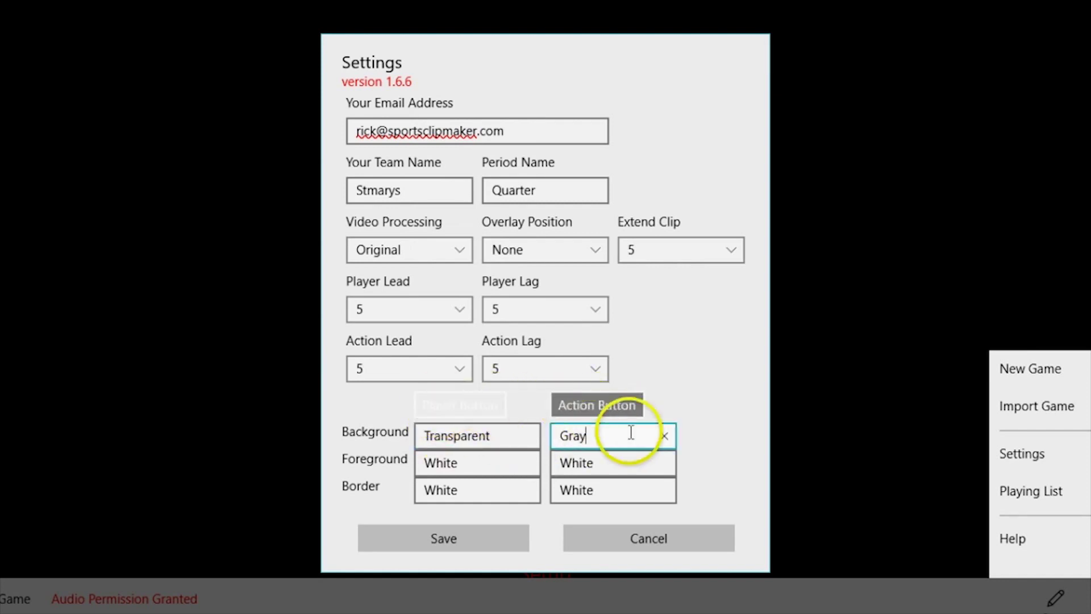
pyautogui.click(662, 437)
pyautogui.write('tr')
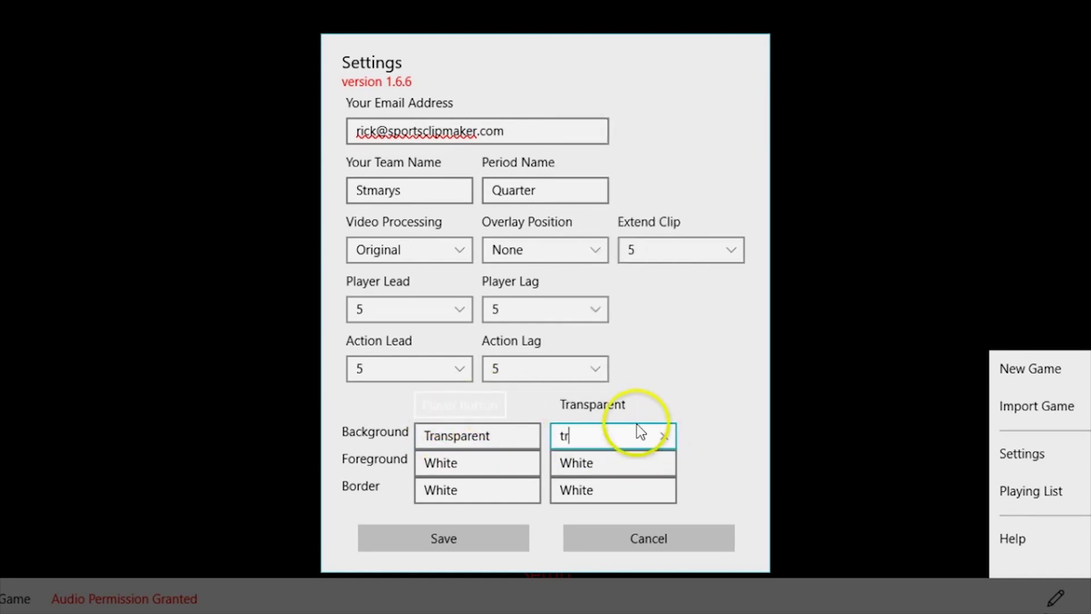
pyautogui.click(654, 404)
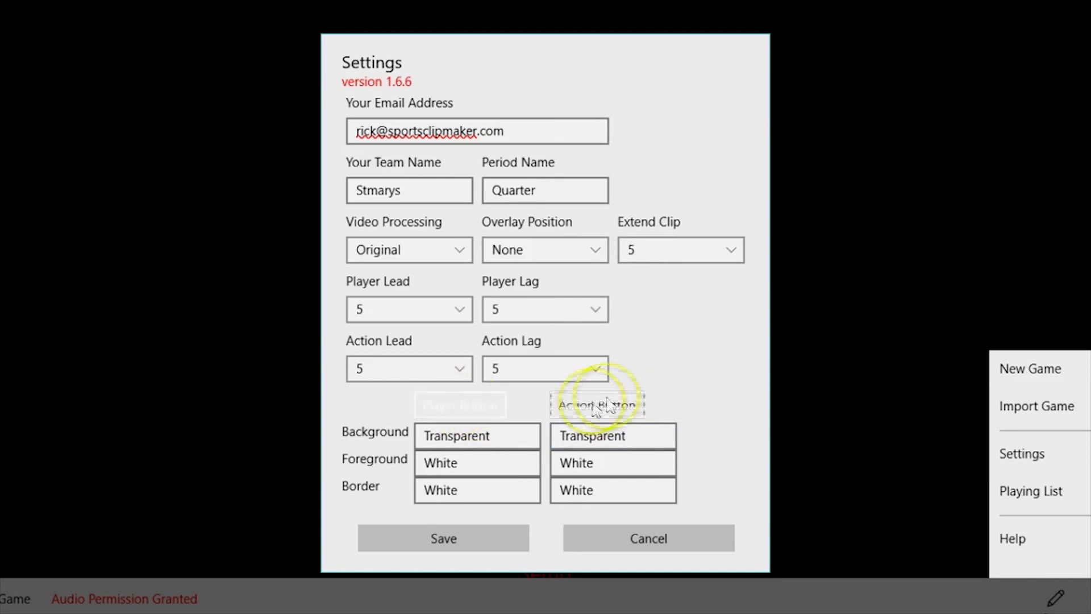
pyautogui.click(453, 540)
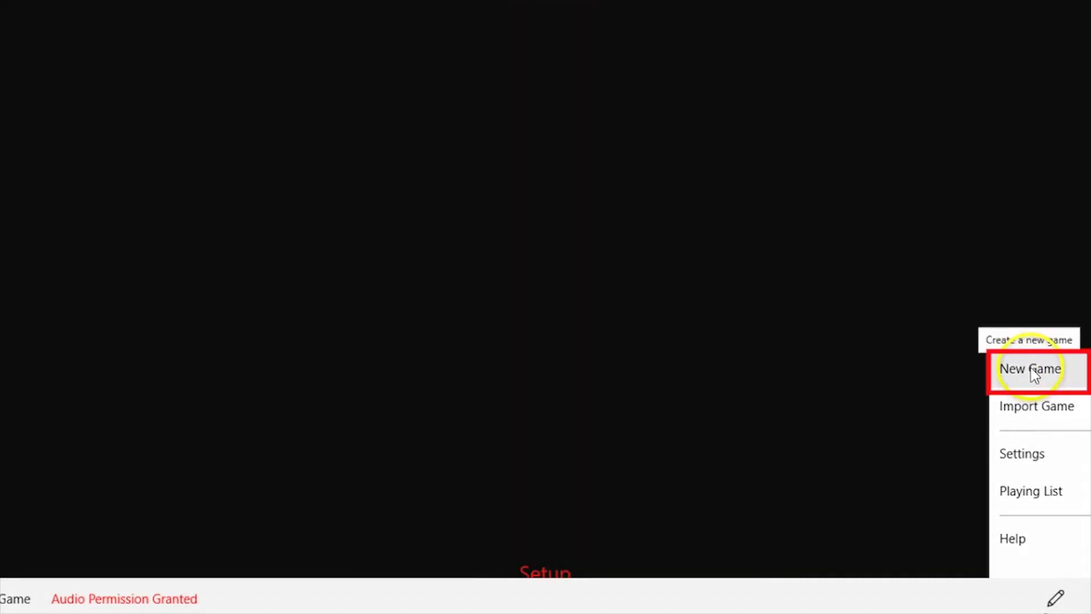
# - Create a new game against Buffs dated 29/11/2015
pyautogui.click(1031, 368)
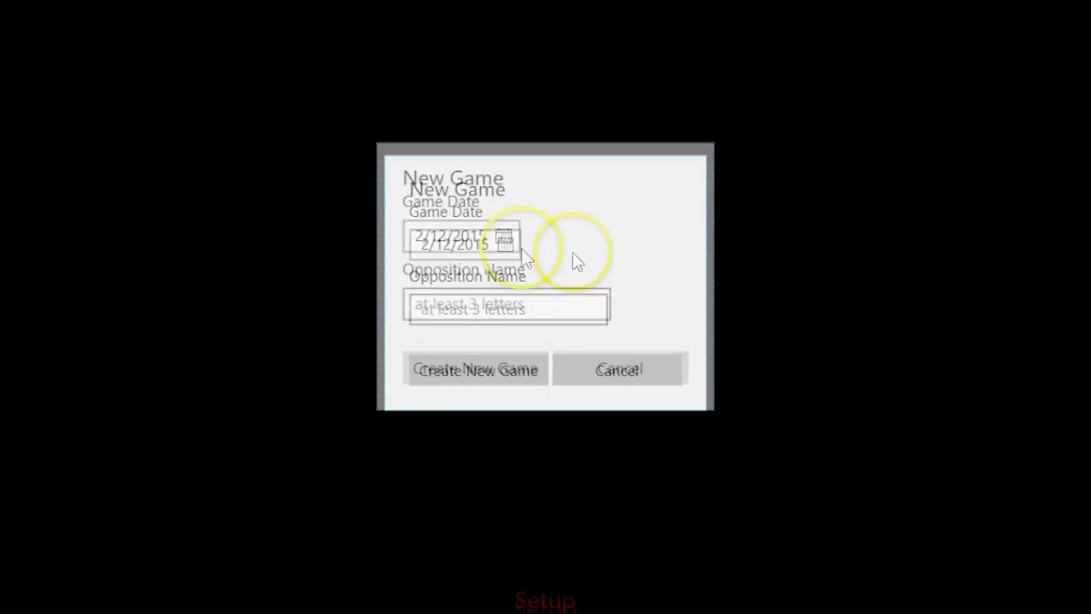
pyautogui.click(511, 269)
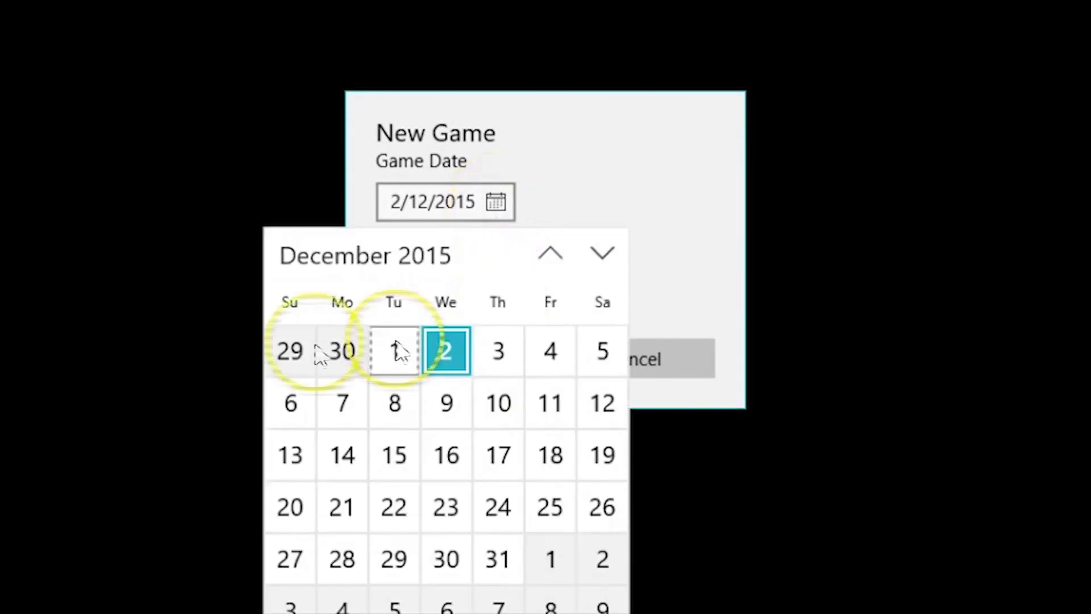
pyautogui.click(314, 351)
pyautogui.click(450, 281)
pyautogui.write('Buffs')
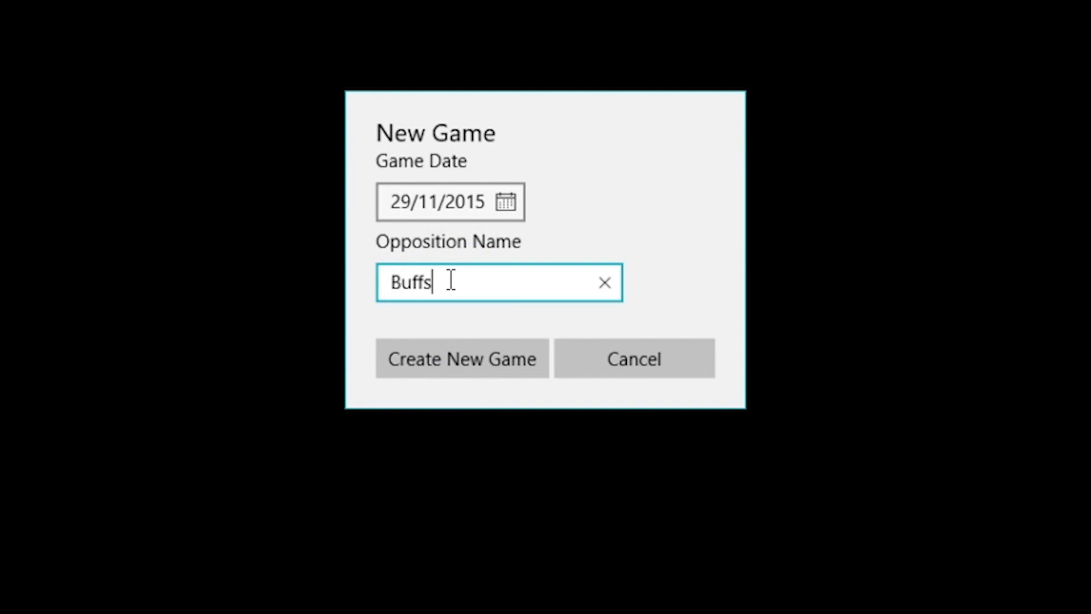
pyautogui.click(472, 366)
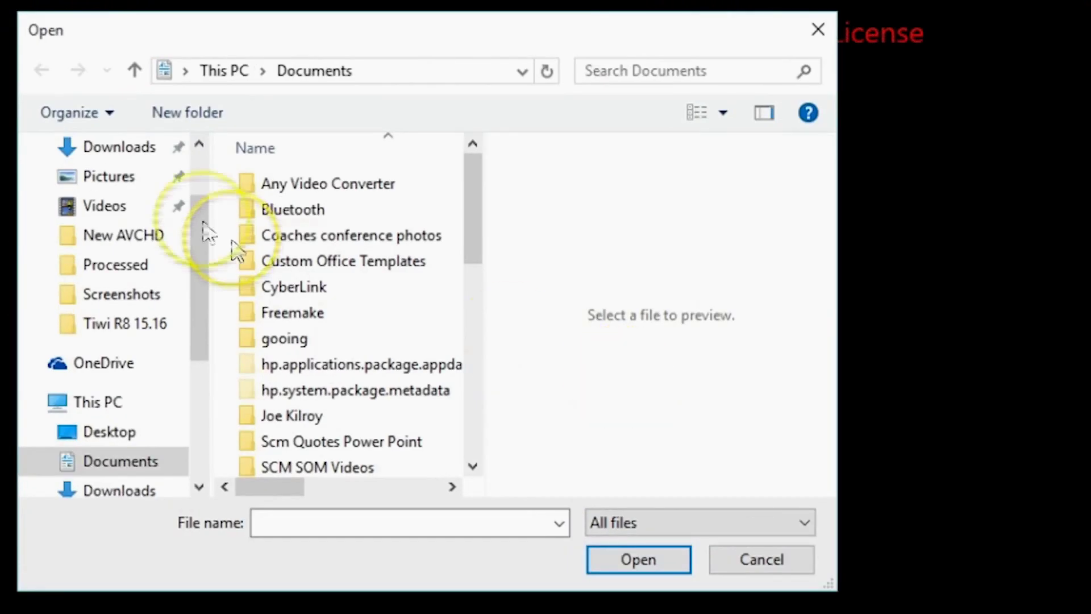
# - Load quarter videos Q1–Q4 from Videos > Buffs R9 15.16 into the game
pyautogui.moveTo(200, 219); pyautogui.dragTo(200, 341)
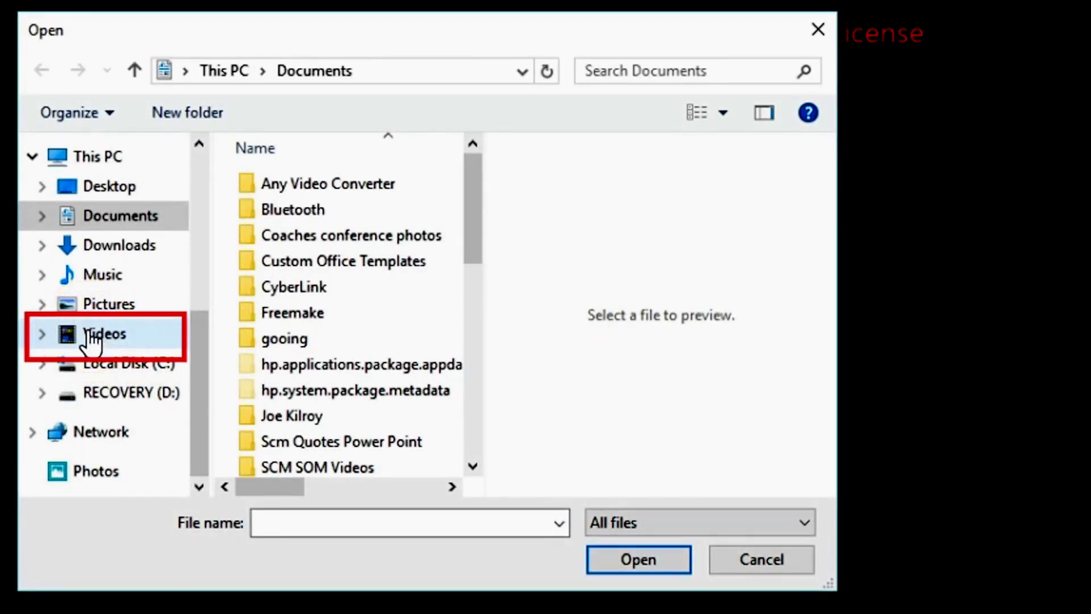
pyautogui.click(90, 341)
pyautogui.moveTo(460, 228); pyautogui.dragTo(370, 190)
pyautogui.click(299, 211)
pyautogui.doubleClick(296, 205)
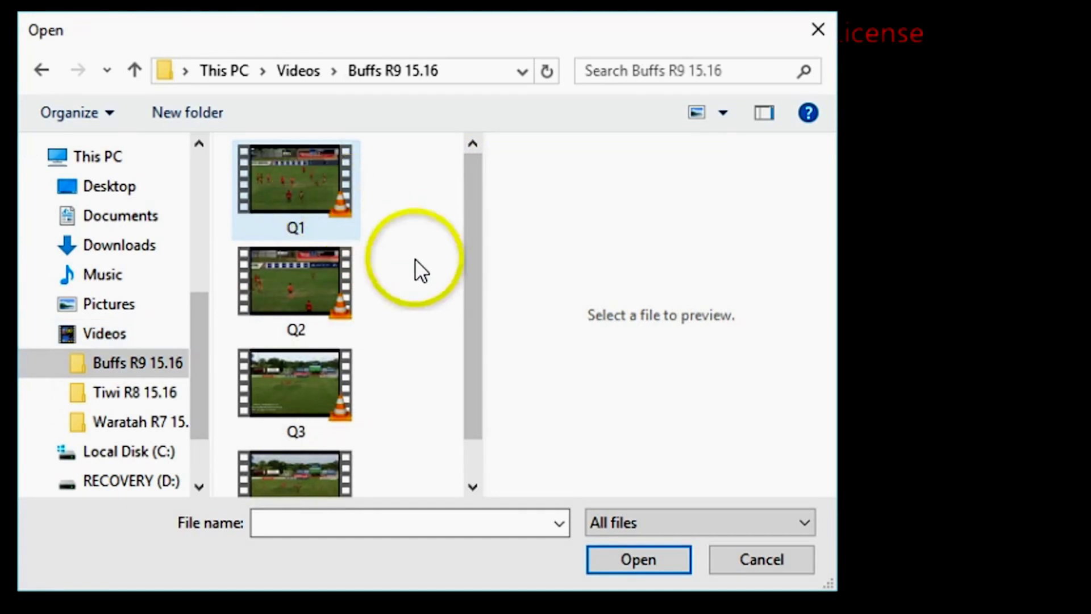
pyautogui.click(325, 178)
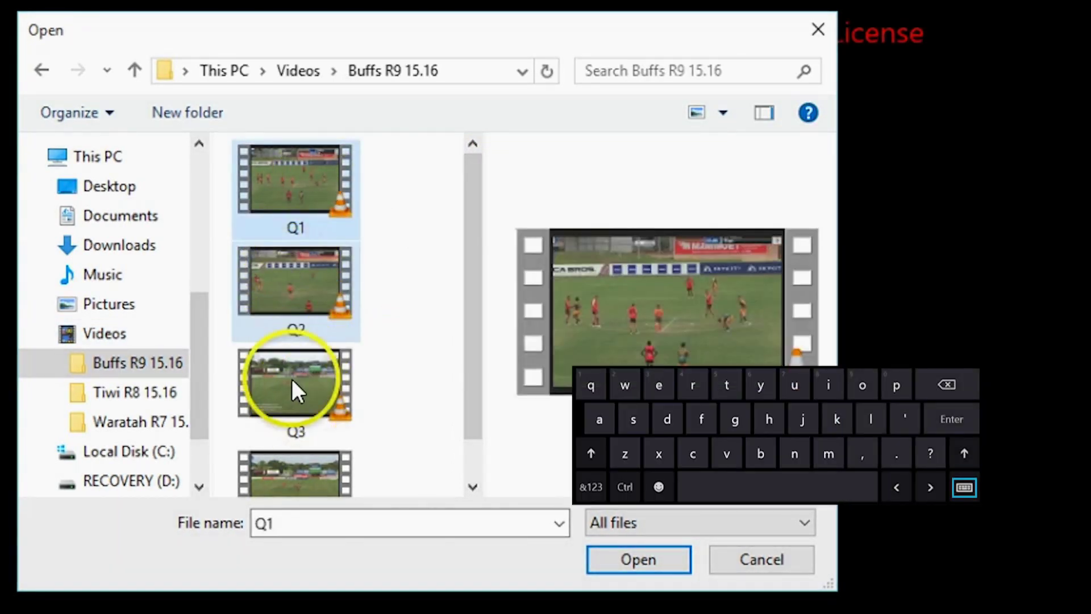
pyautogui.keyDown('ctrl'); pyautogui.click(291, 389); pyautogui.keyUp('ctrl')
pyautogui.keyDown('ctrl'); pyautogui.click(292, 386); pyautogui.keyUp('ctrl')
pyautogui.keyDown('ctrl'); pyautogui.click(298, 333); pyautogui.keyUp('ctrl')
pyautogui.keyDown('ctrl'); pyautogui.click(310, 398); pyautogui.keyUp('ctrl')
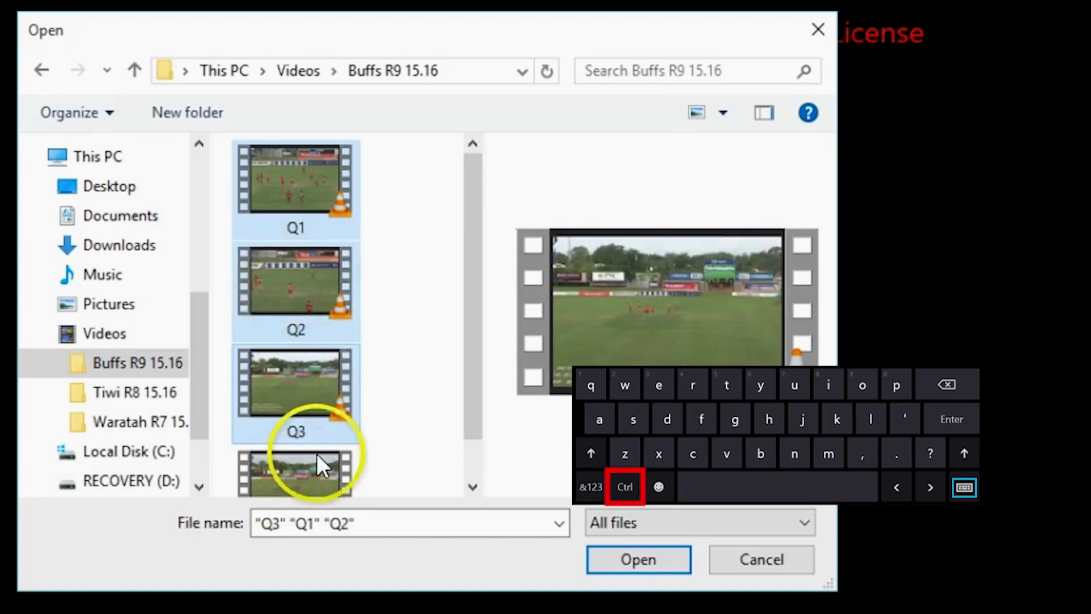
pyautogui.keyDown('ctrl'); pyautogui.click(338, 459); pyautogui.keyUp('ctrl')
pyautogui.scroll(1, 397, 334)
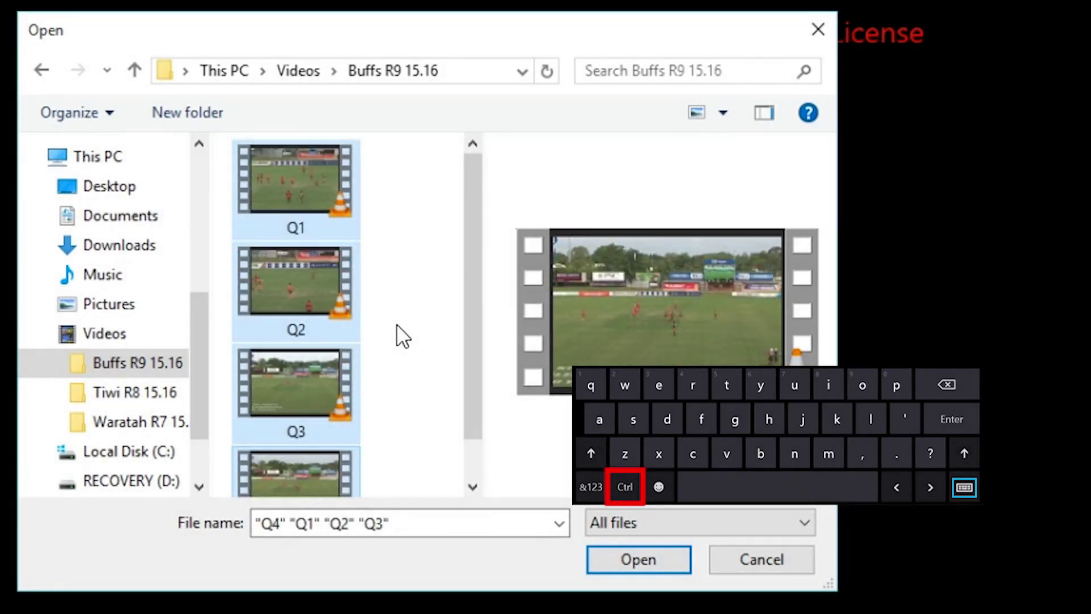
pyautogui.click(628, 556)
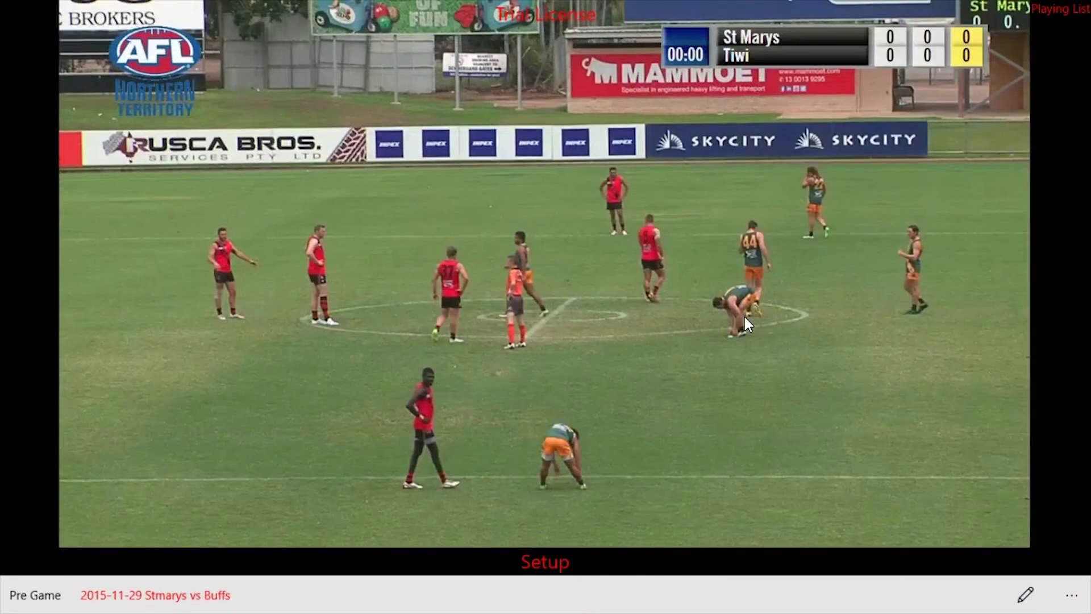
# - Bring up the 2015-11-29 Stmarys vs Buffs game in Setup mode at Pre Game
pyautogui.click(569, 316)
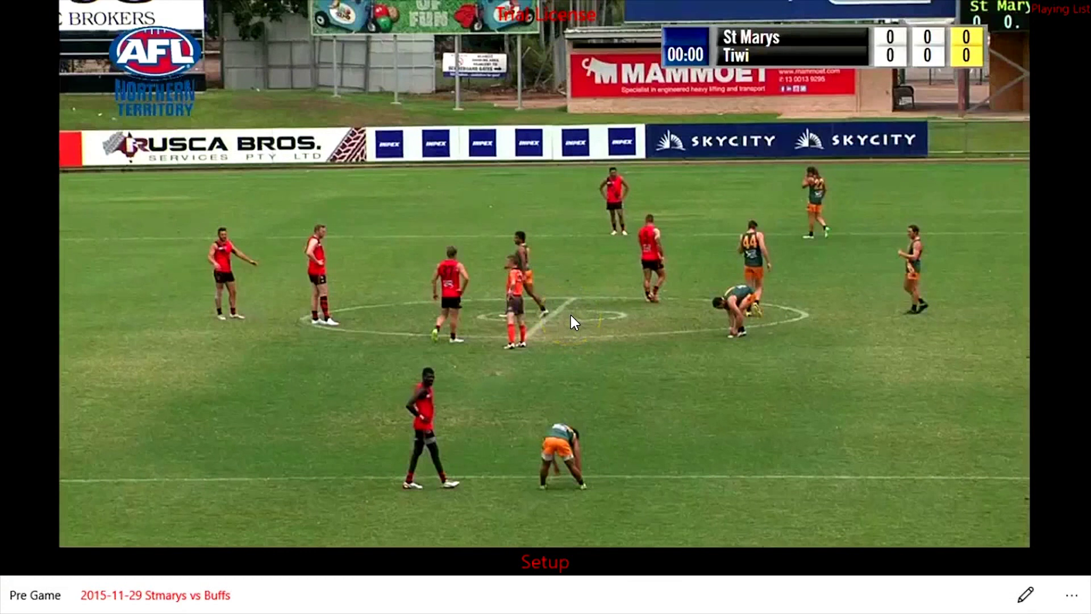
pyautogui.click(642, 329)
pyautogui.click(642, 405)
pyautogui.click(545, 562)
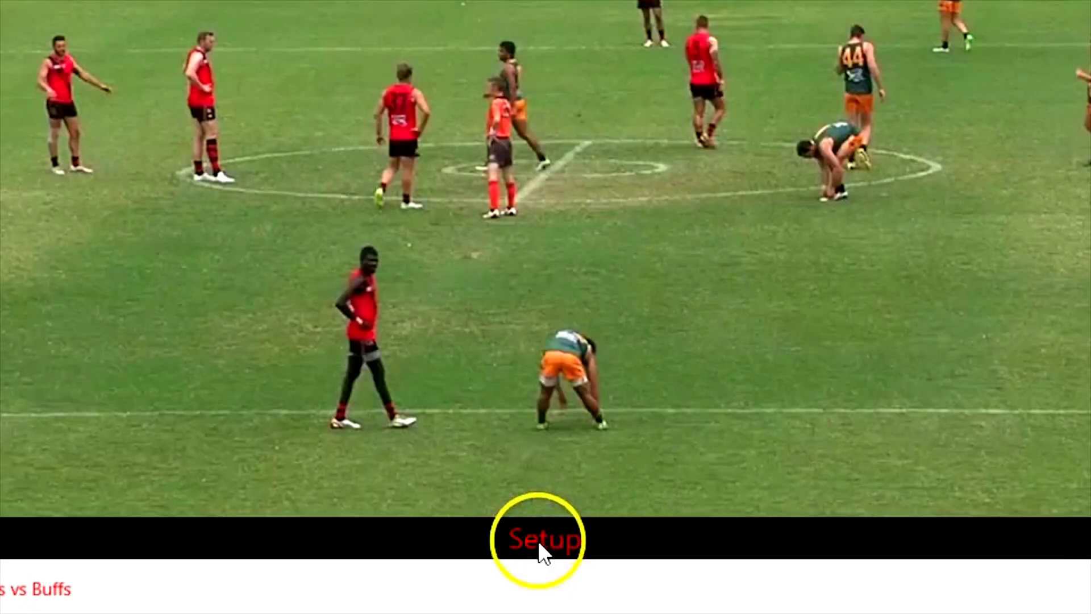
pyautogui.click(699, 280)
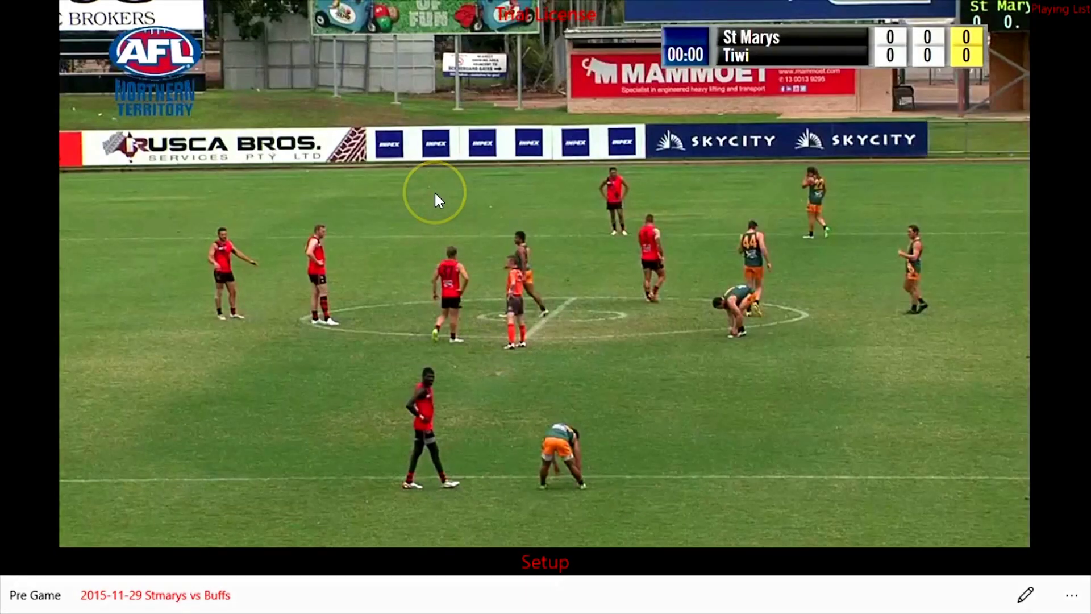
pyautogui.click(435, 194)
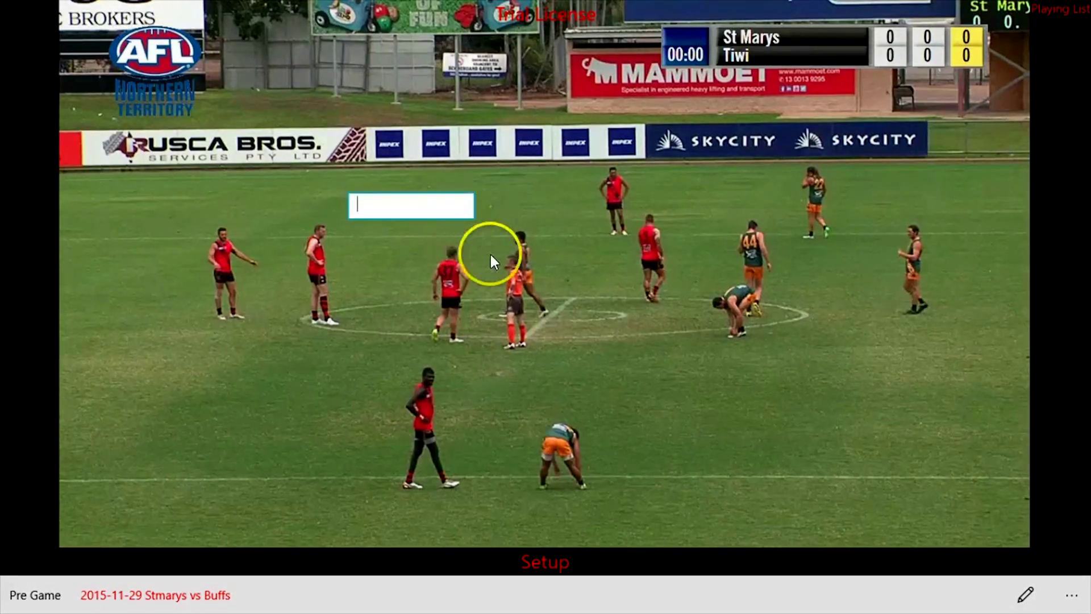
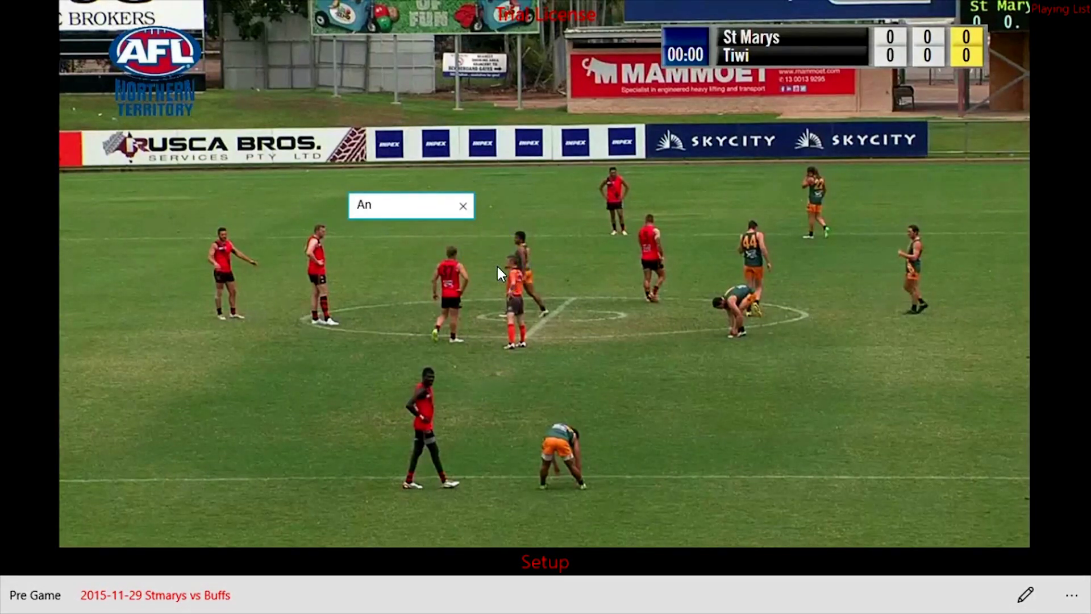
# - Add numbered buttons for two players (1 and 2), then a Center Bounce action button by the centre circle
pyautogui.press('Return')
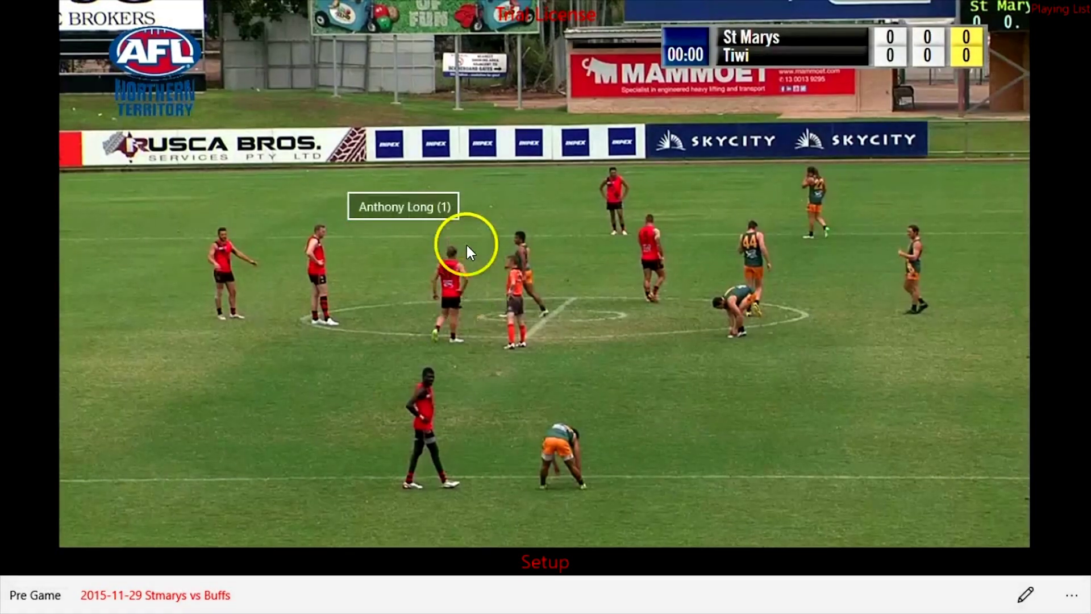
pyautogui.click(394, 262)
pyautogui.click(497, 333)
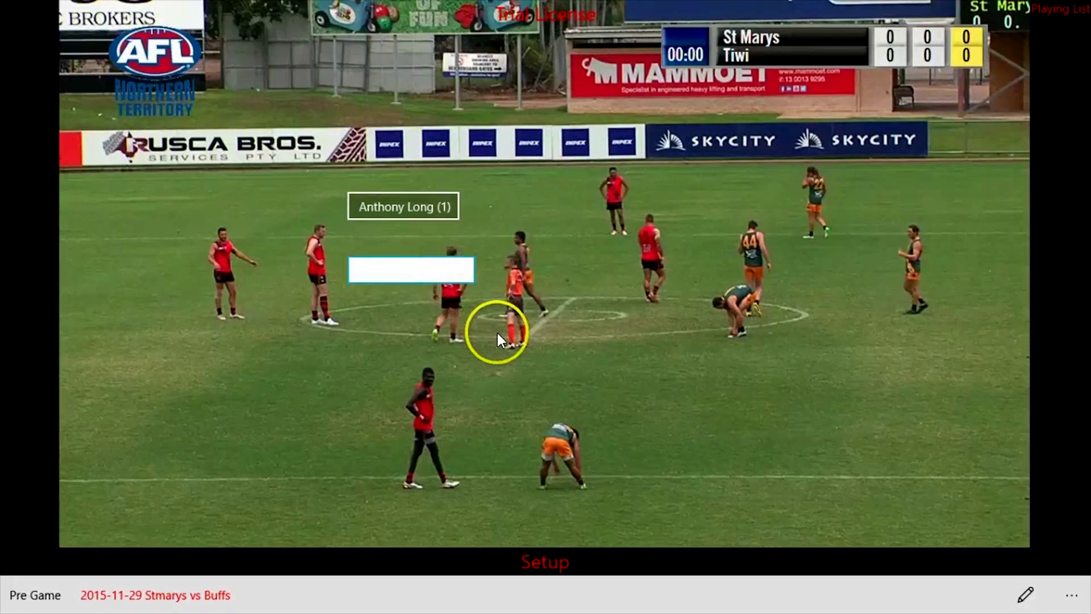
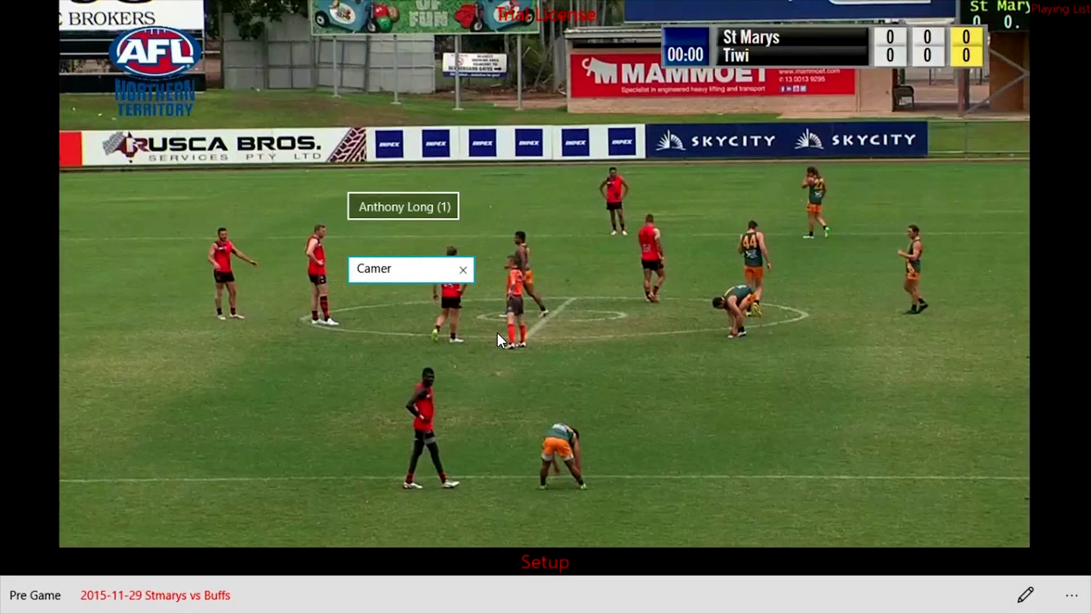
pyautogui.press('Return')
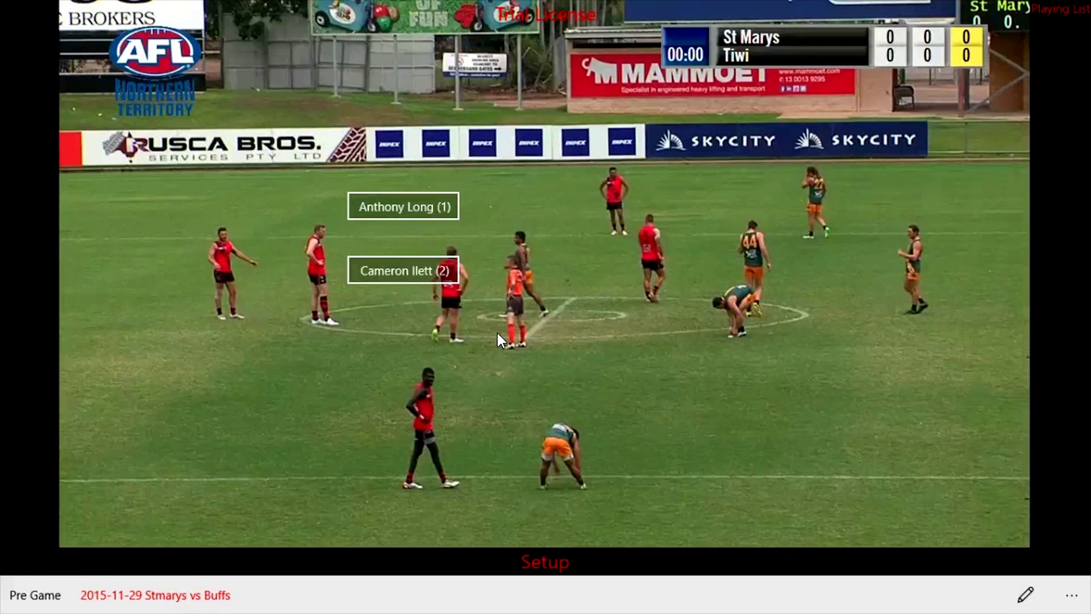
pyautogui.click(513, 343)
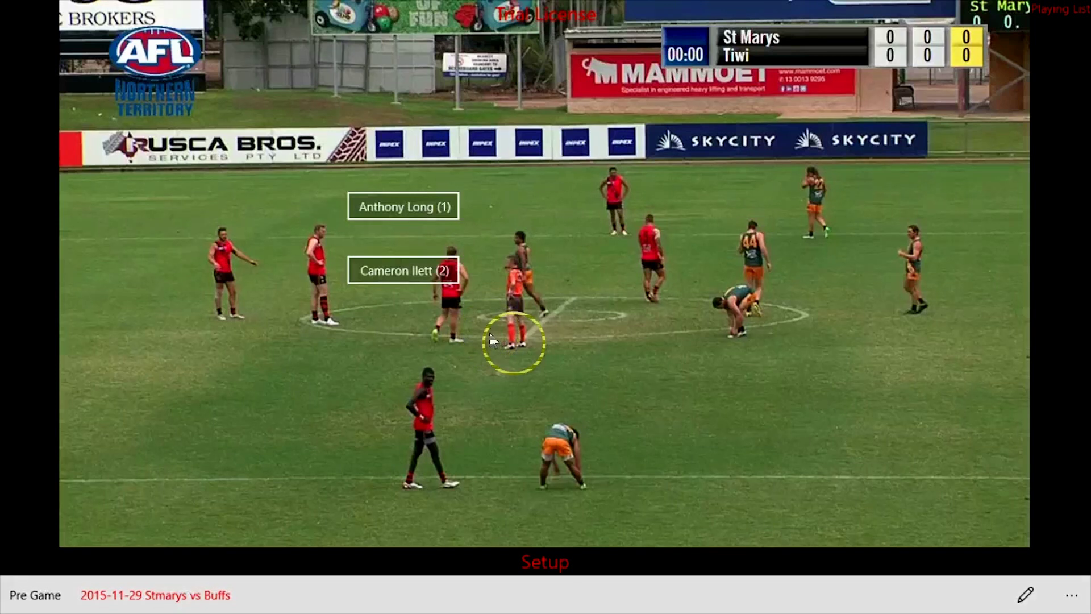
pyautogui.write('Center')
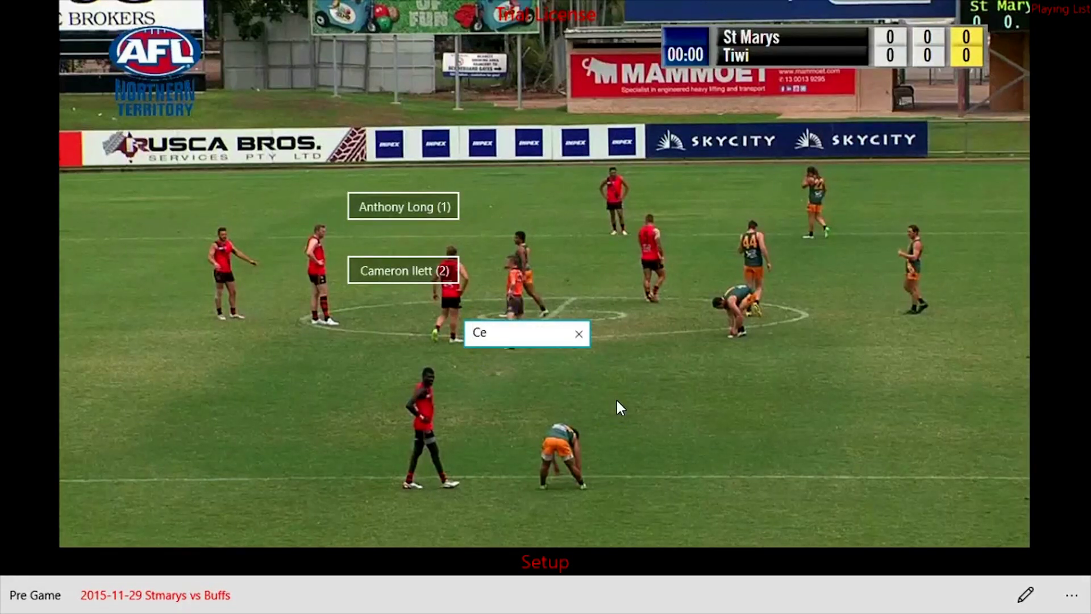
pyautogui.write(' Bounce')
pyautogui.press('Return')
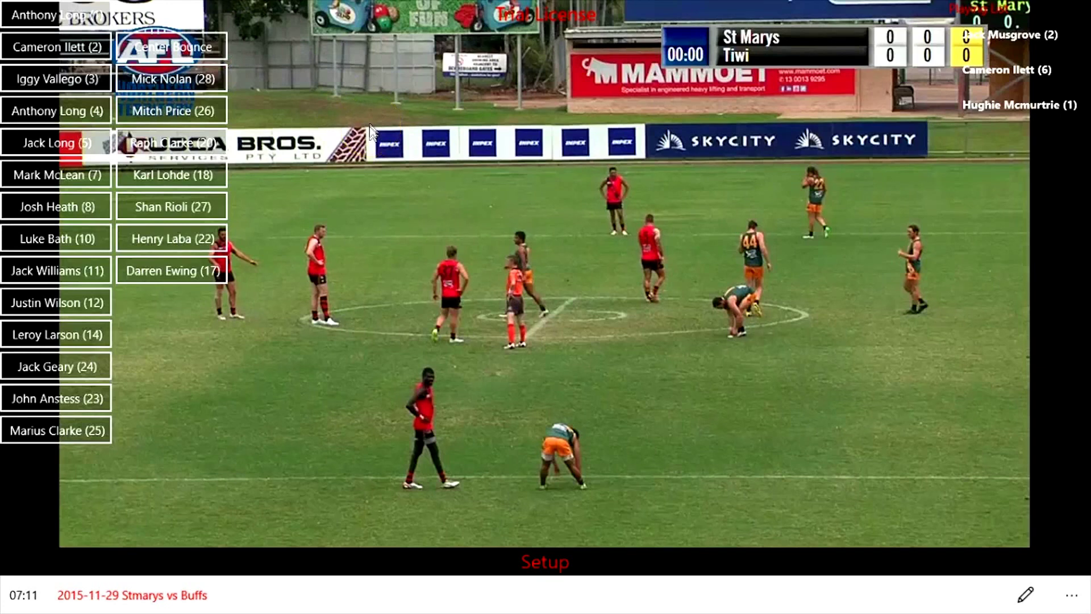
# - Confirm Player and Action Lead and Lag are all 5 in Settings, then save
pyautogui.click(66, 85)
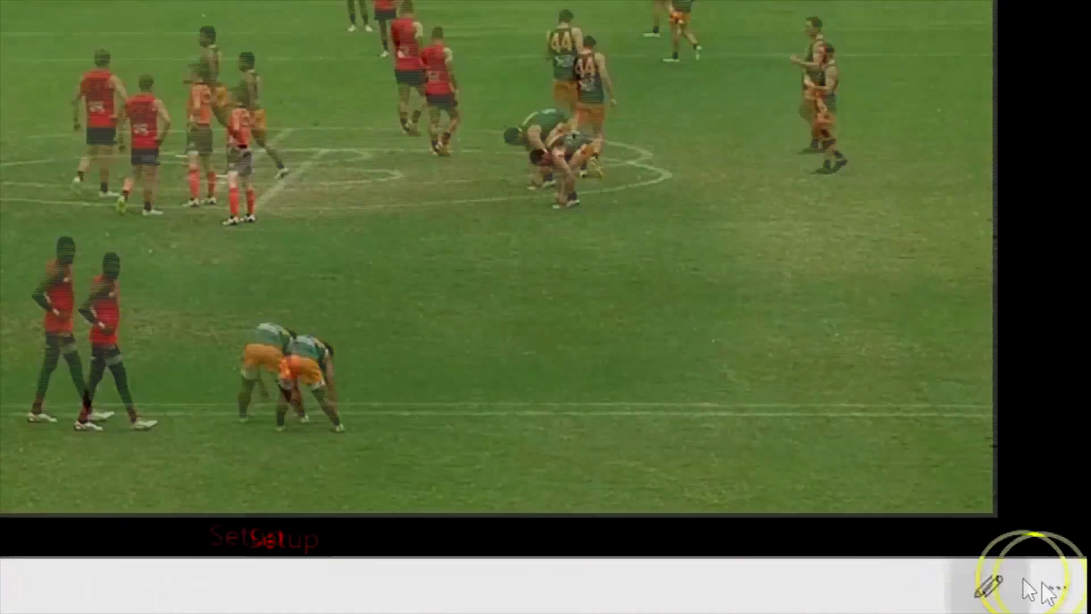
pyautogui.click(1051, 583)
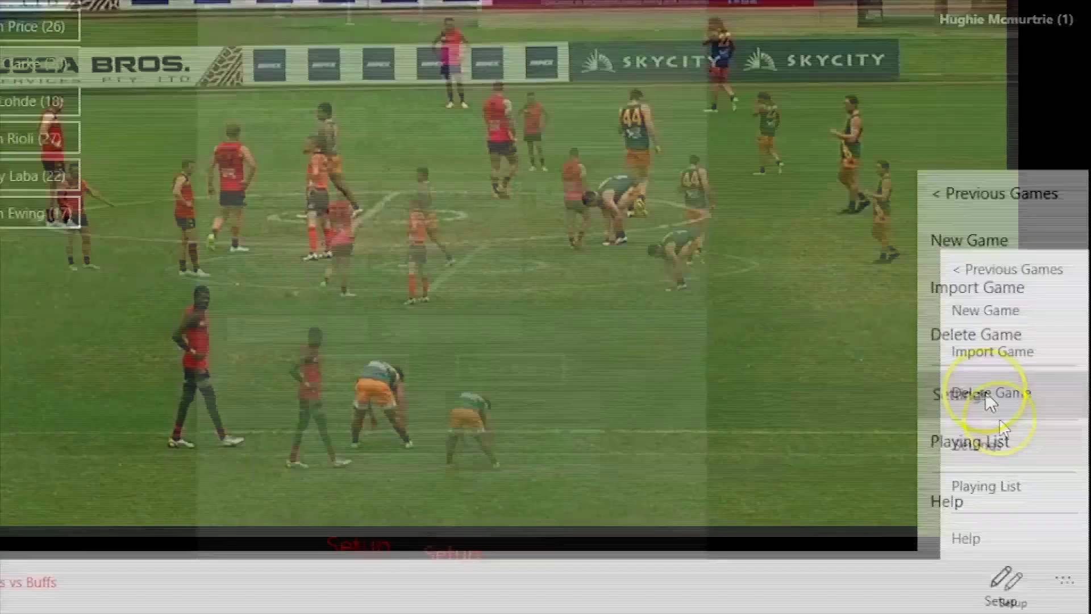
pyautogui.click(991, 400)
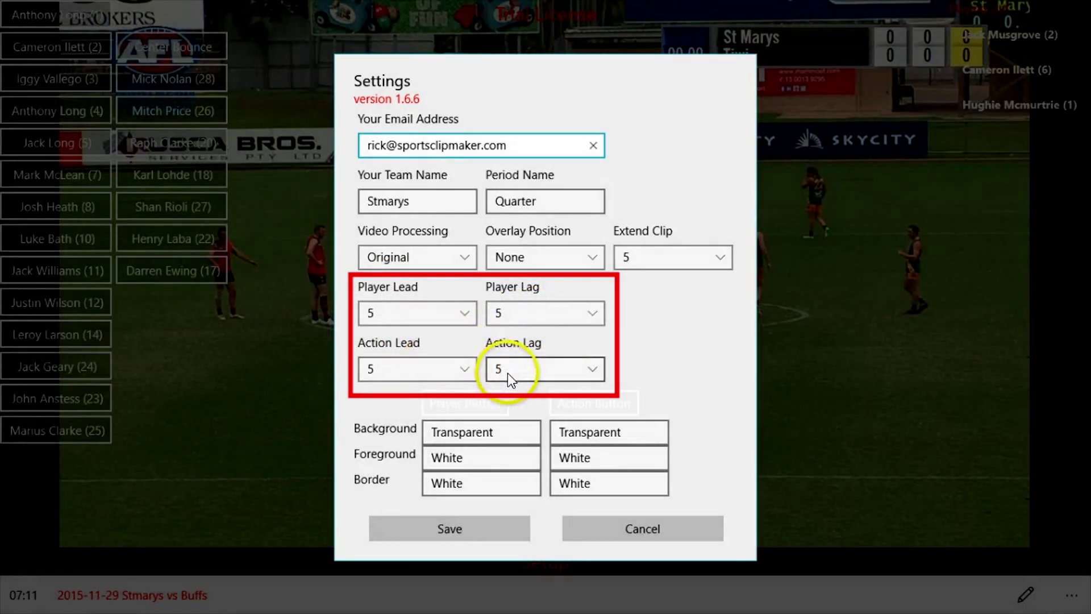
pyautogui.click(473, 527)
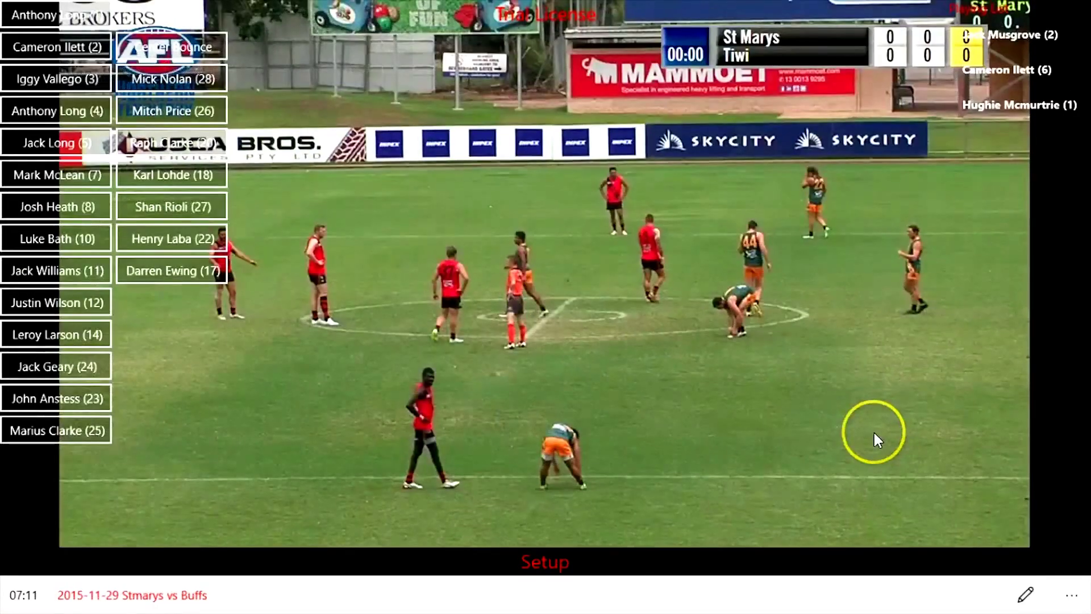
# - Change the Current Mode from Setup to Code, cycling past Review back to Code
pyautogui.click(873, 431)
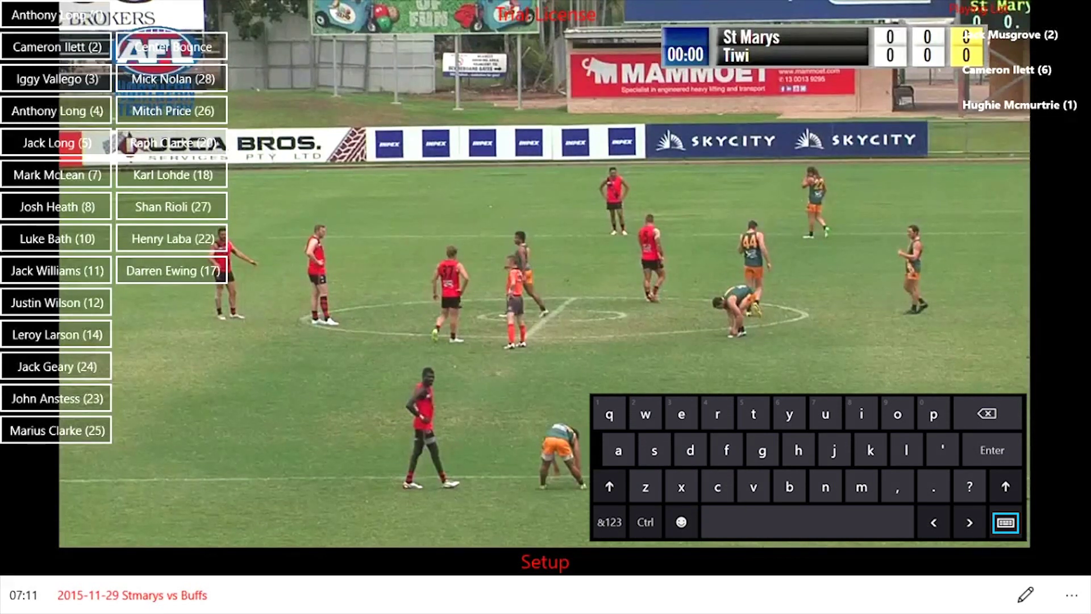
pyautogui.press('s')
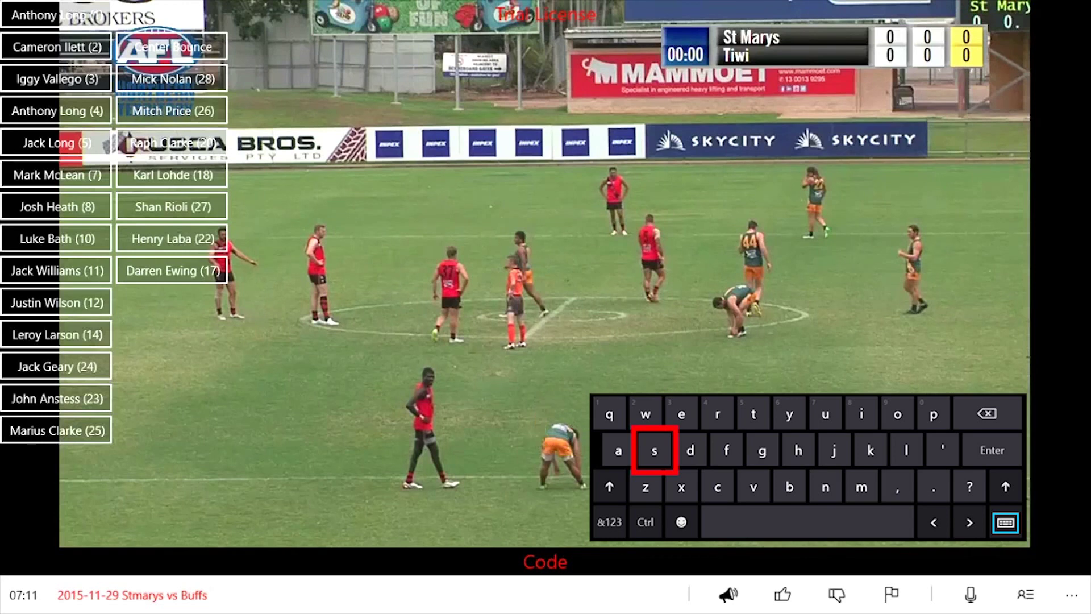
pyautogui.press('r')
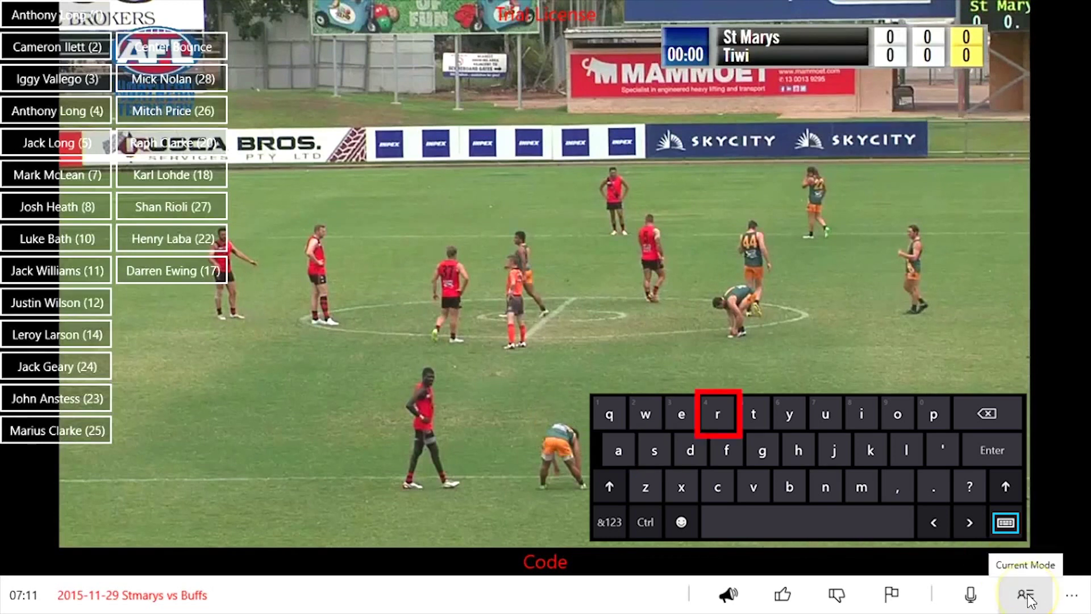
pyautogui.click(1029, 595)
pyautogui.click(1029, 596)
pyautogui.click(1028, 595)
pyautogui.click(1028, 596)
pyautogui.click(1028, 595)
pyautogui.click(1028, 596)
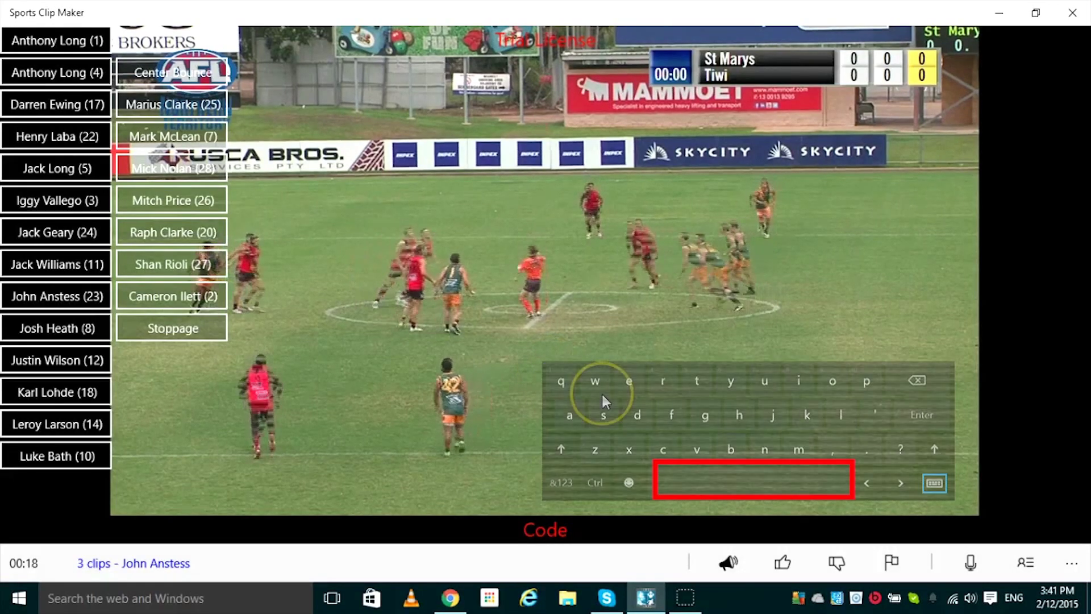
pyautogui.press('XF86AudioMute')
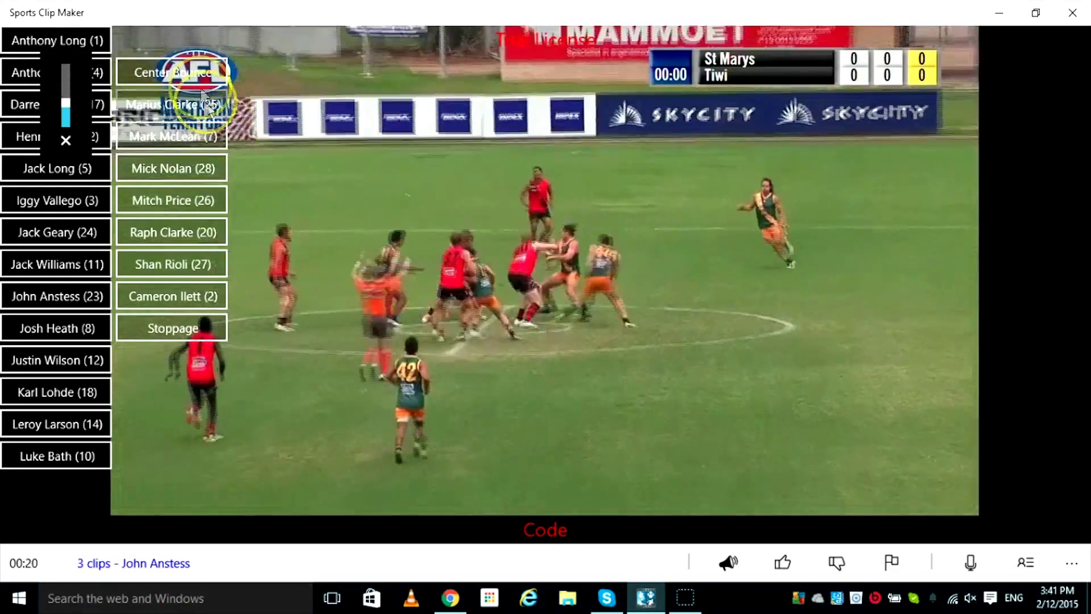
pyautogui.click(172, 72)
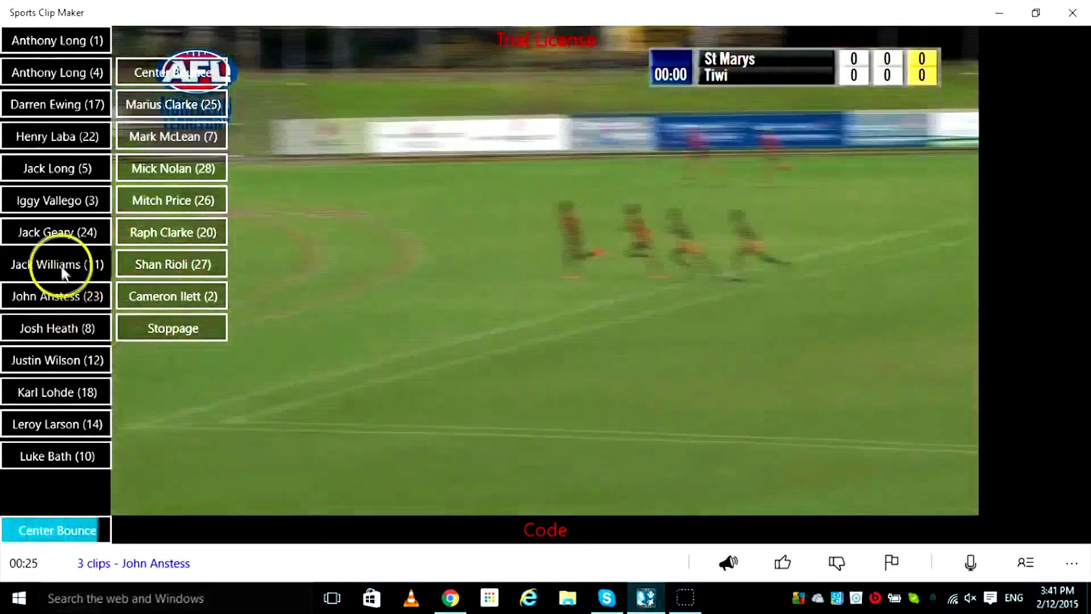
pyautogui.click(63, 273)
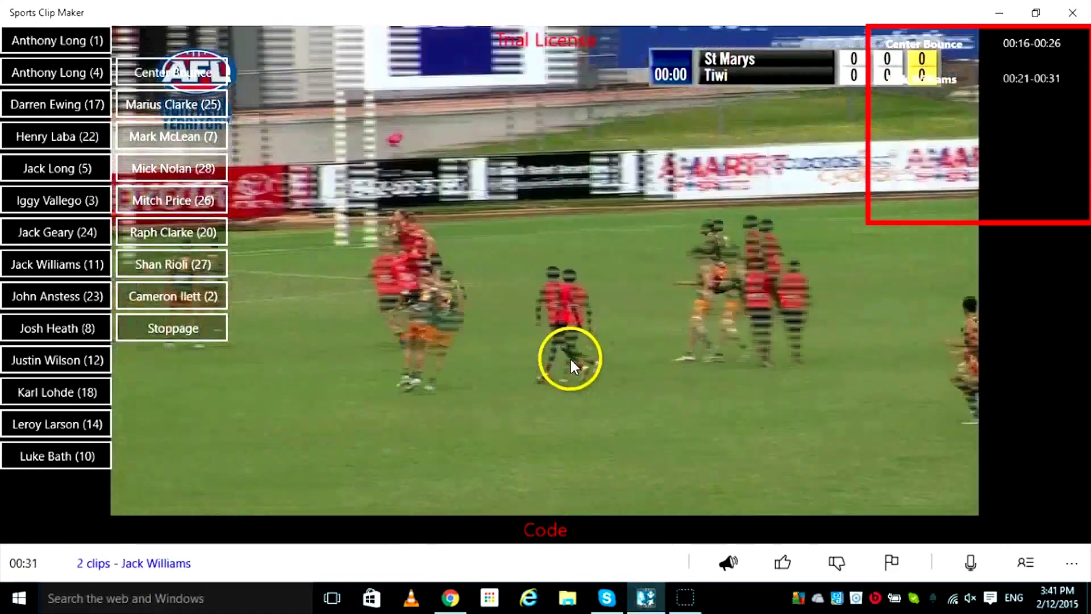
pyautogui.click(79, 272)
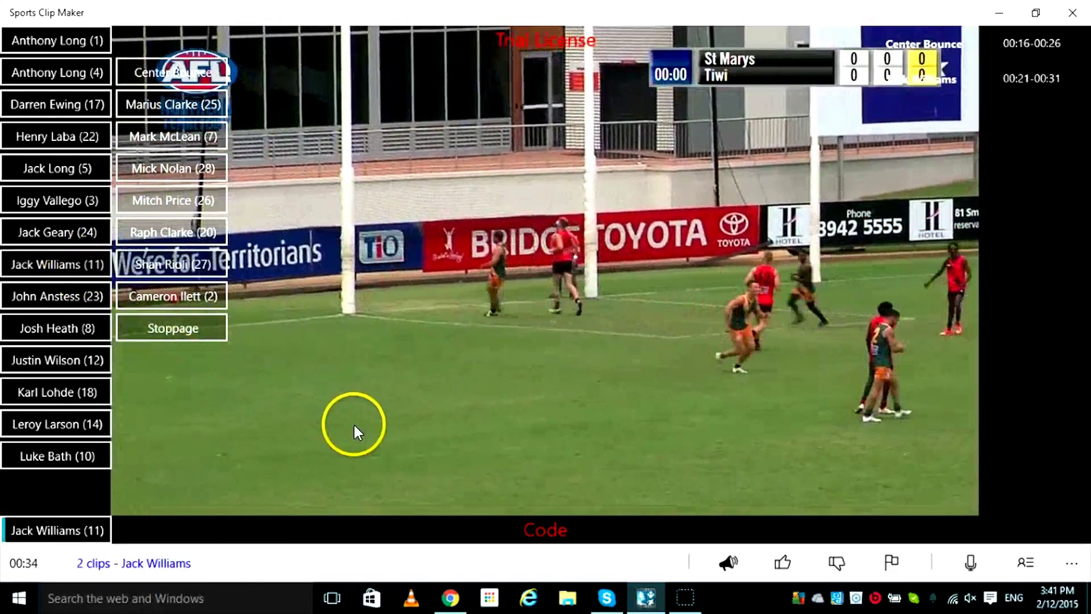
pyautogui.click(98, 333)
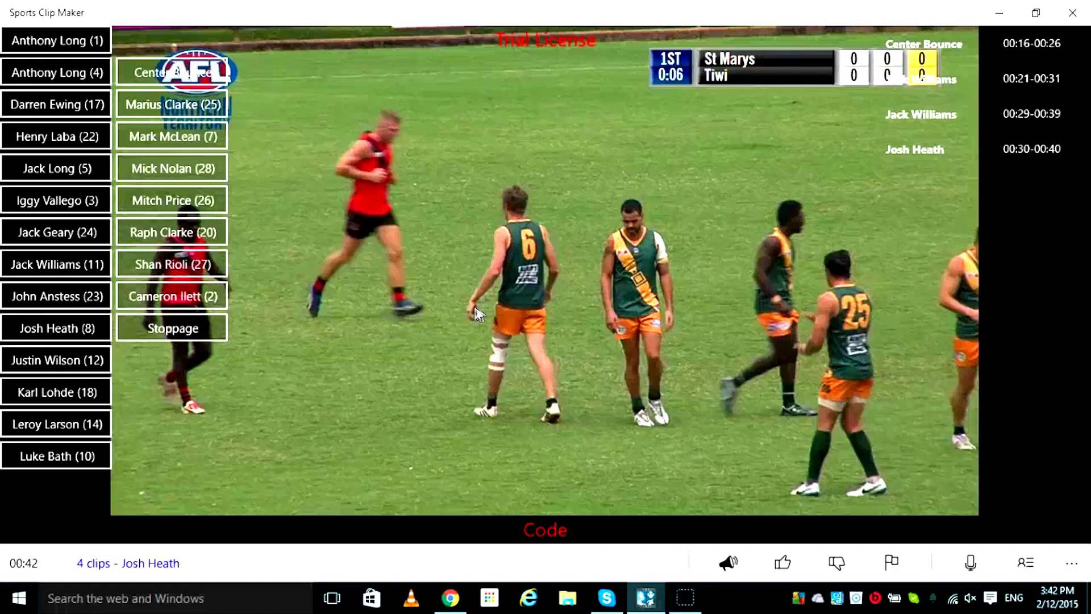
# - Seek the Code-mode playback to several different moments in the match video
pyautogui.click(669, 311)
pyautogui.click(540, 312)
pyautogui.click(441, 315)
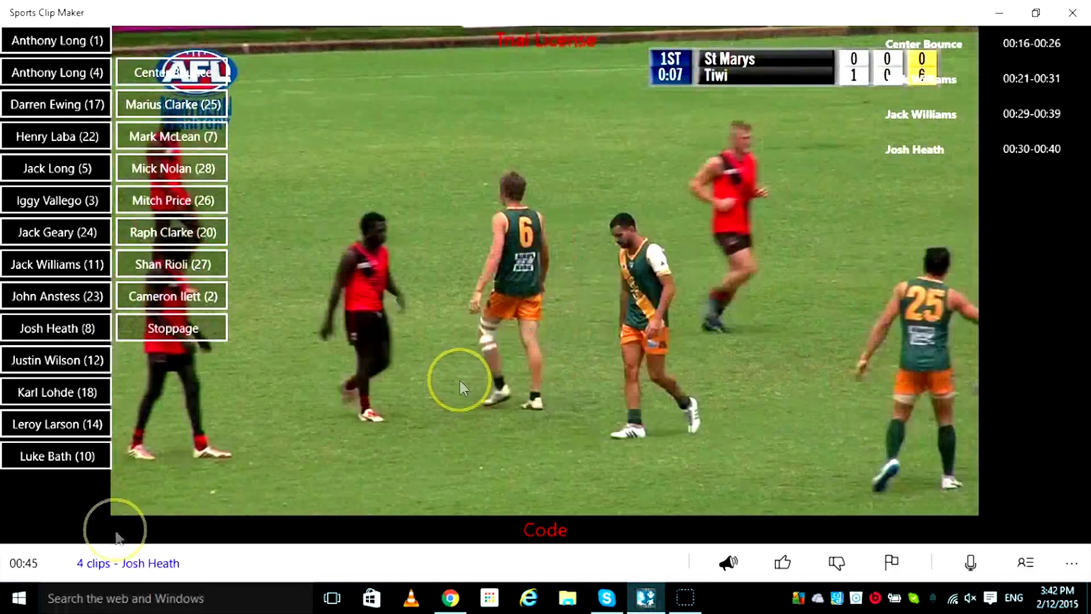
pyautogui.click(702, 318)
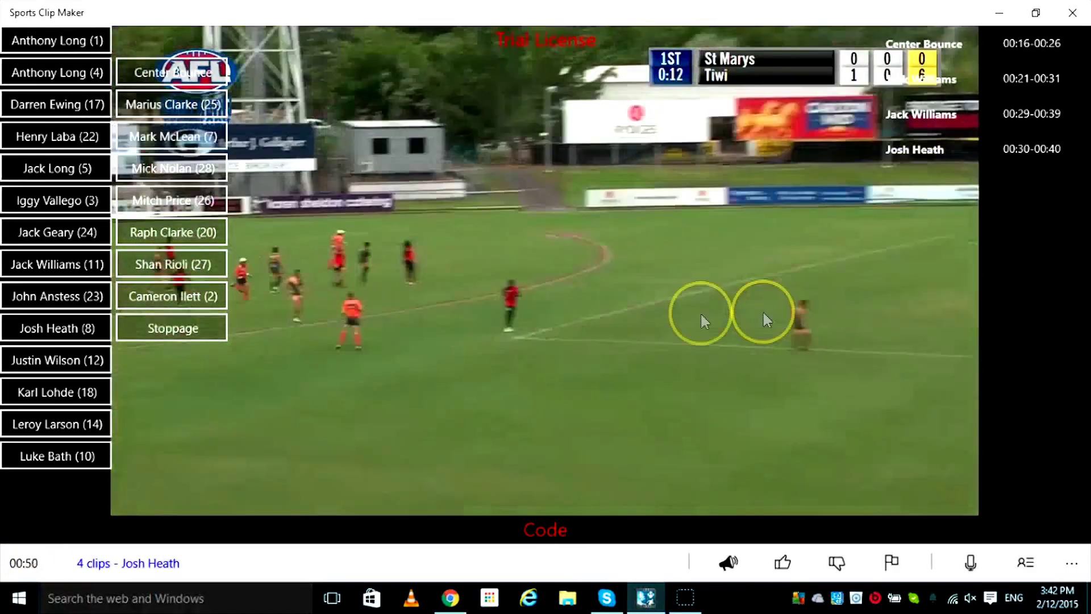
pyautogui.click(434, 318)
pyautogui.click(679, 321)
pyautogui.click(777, 338)
pyautogui.click(524, 341)
pyautogui.click(458, 341)
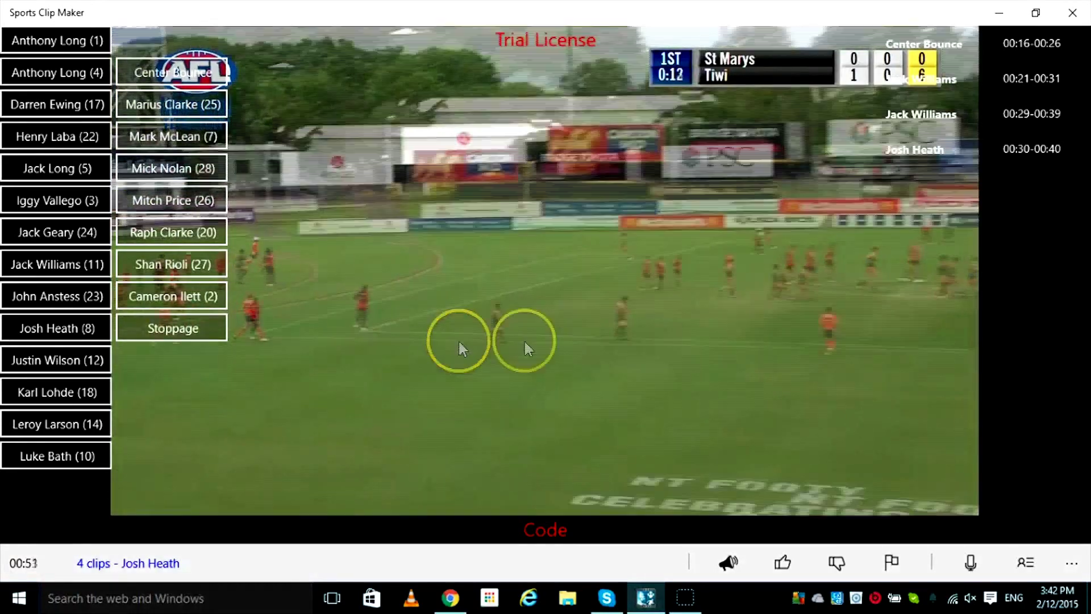
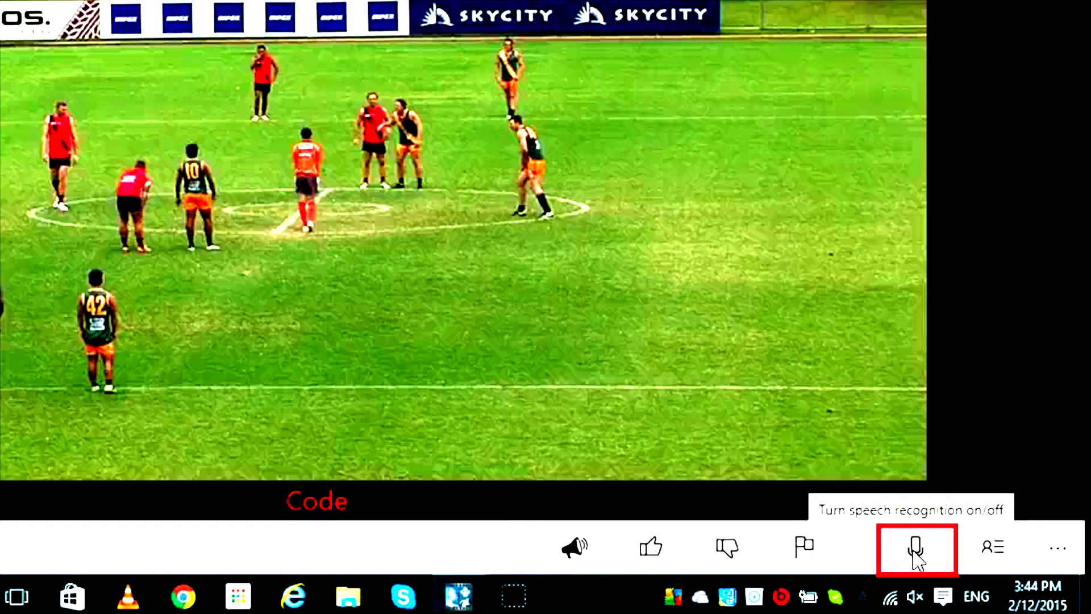
# - Turn on speech recognition, resume the match video and tag a Center Bounce clip
pyautogui.click(915, 548)
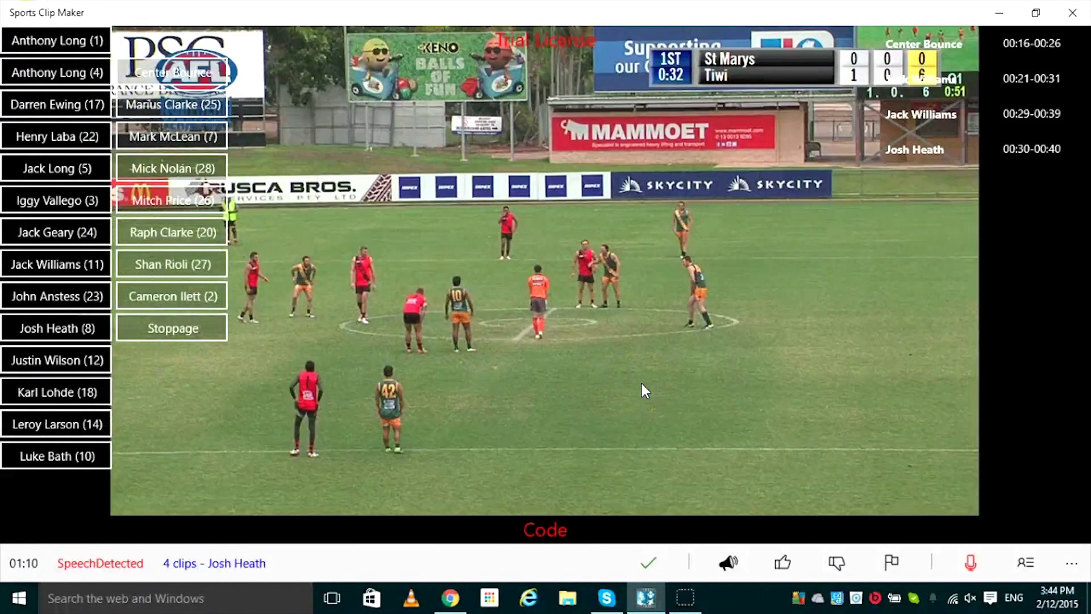
pyautogui.click(642, 386)
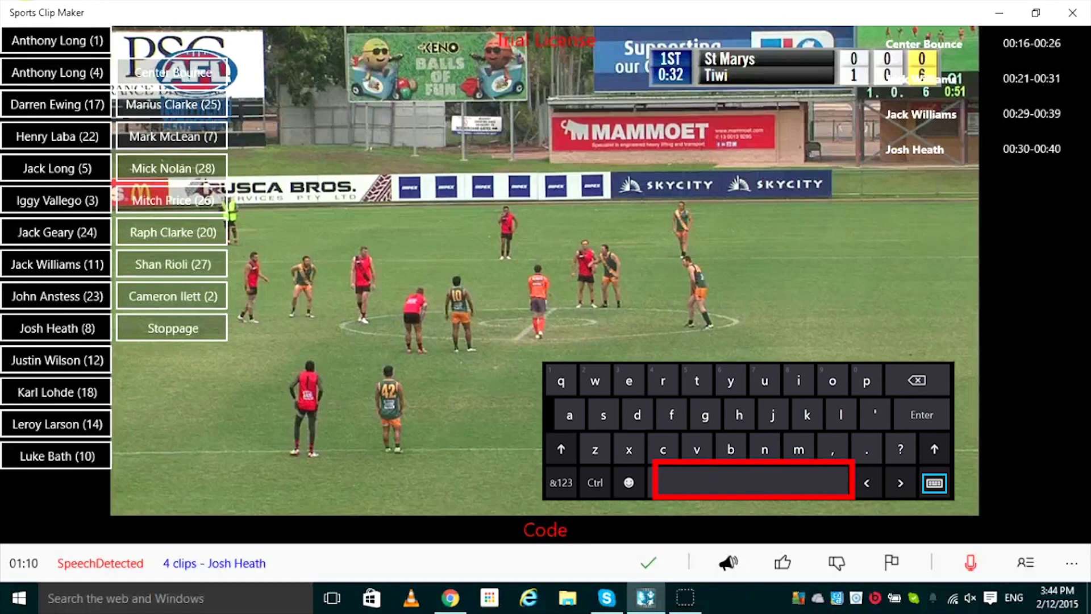
pyautogui.click(530, 398)
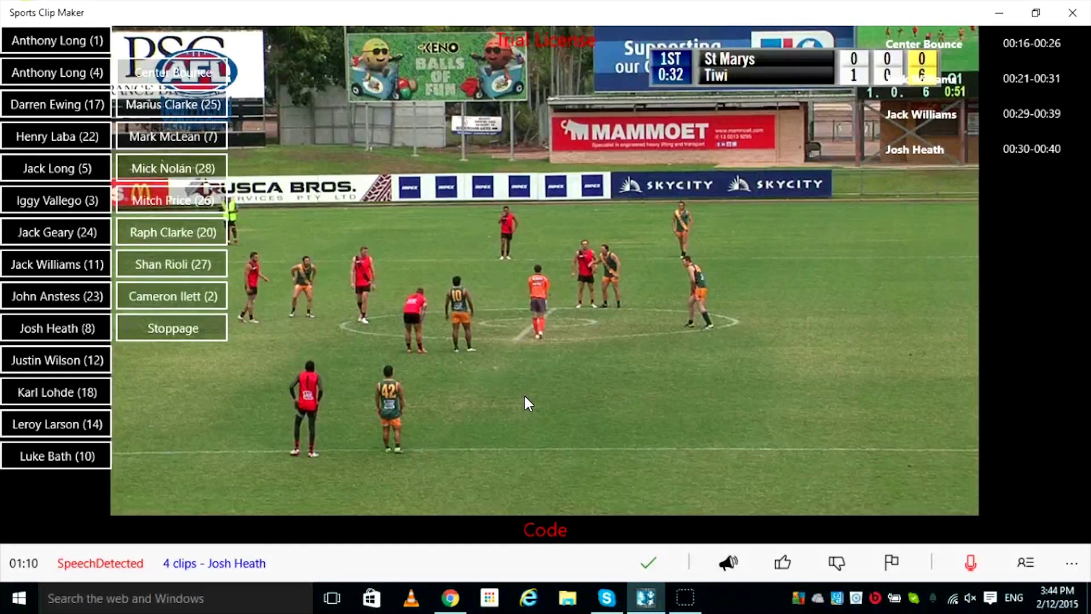
pyautogui.click(644, 401)
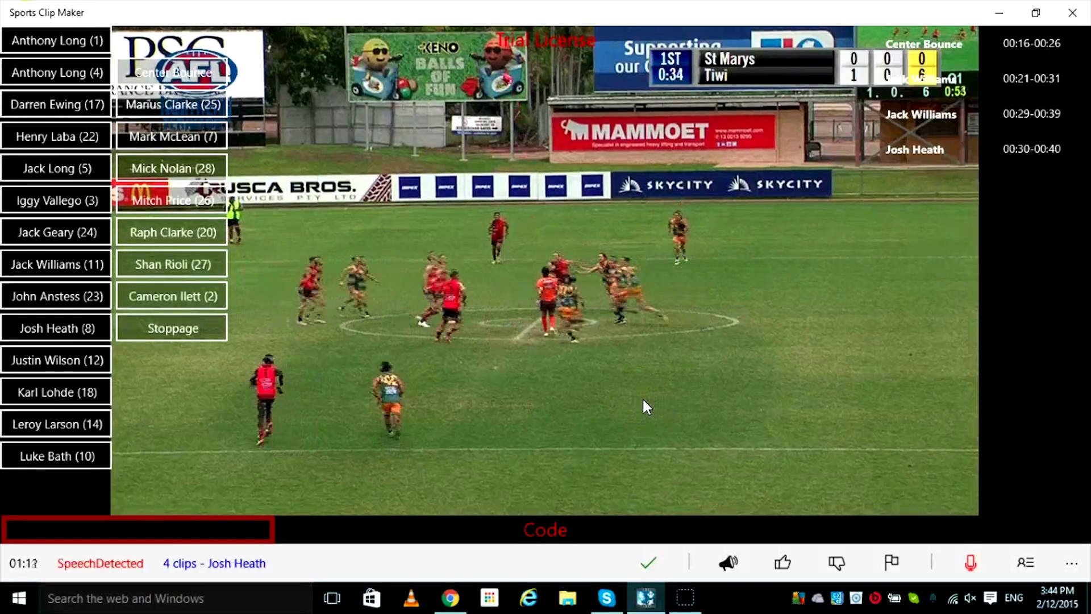
pyautogui.click(96, 530)
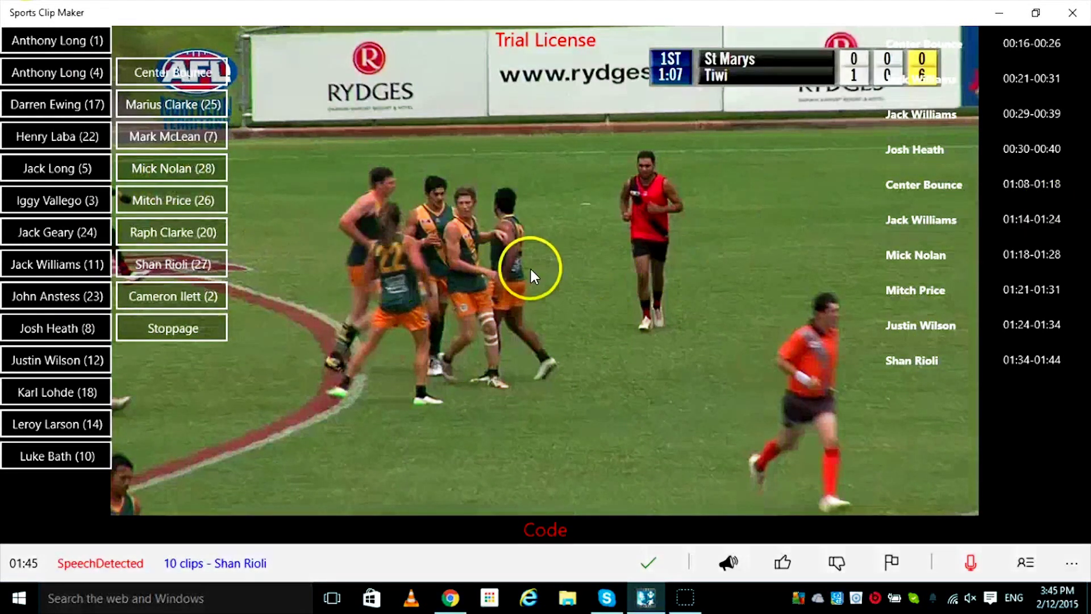
pyautogui.rightClick(530, 269)
pyautogui.click(555, 282)
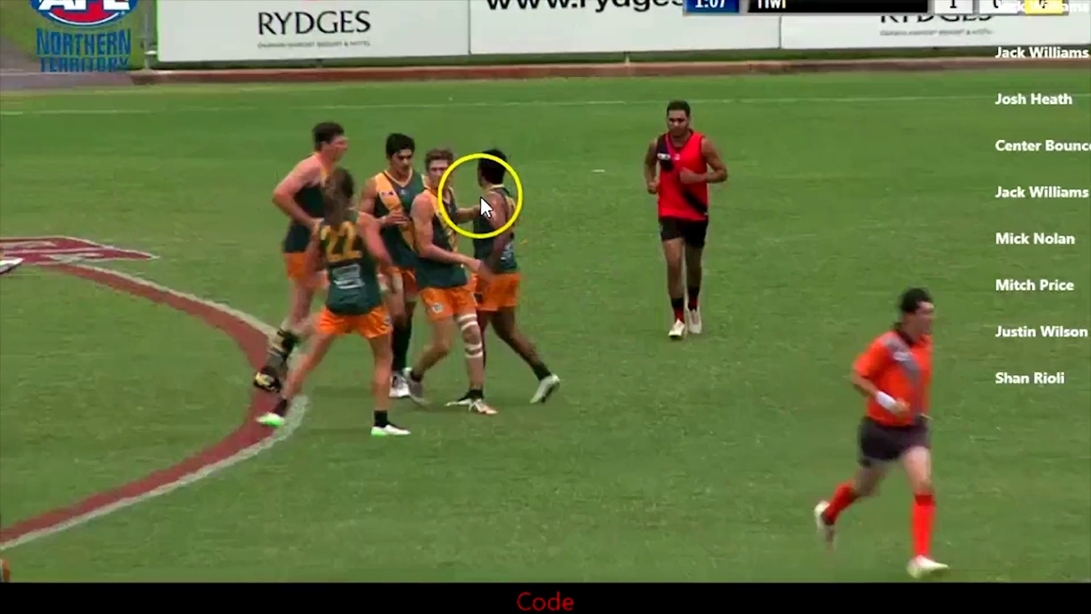
pyautogui.rightClick(496, 221)
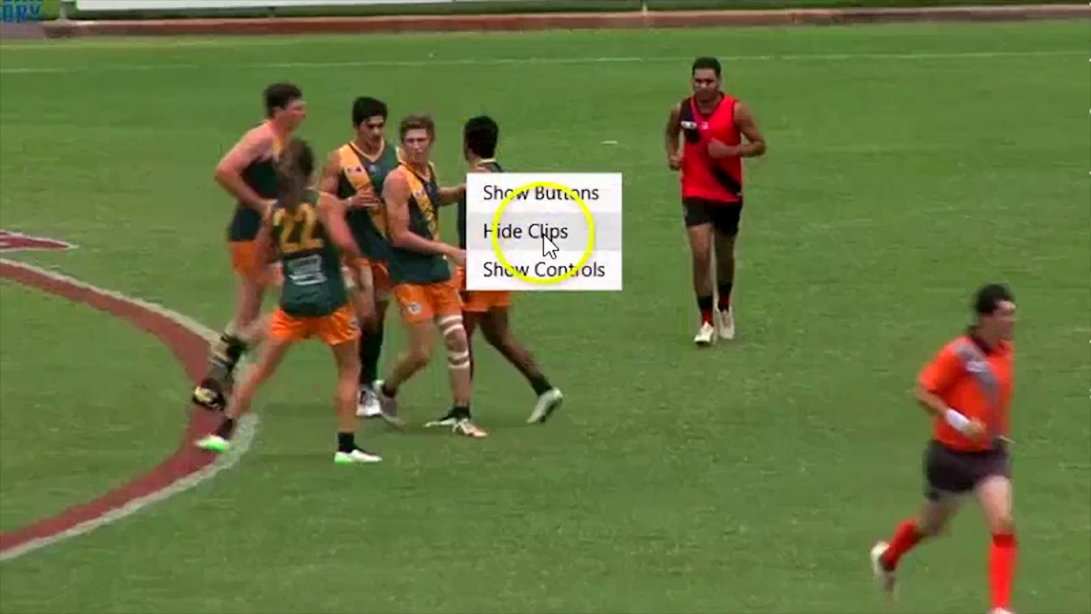
pyautogui.click(543, 234)
pyautogui.rightClick(458, 253)
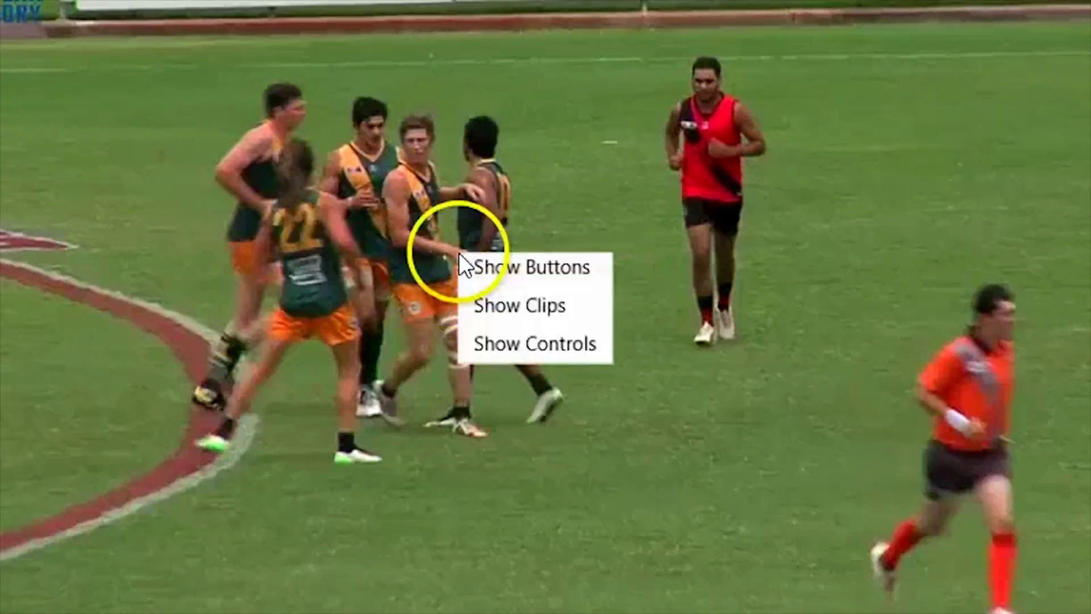
pyautogui.click(487, 263)
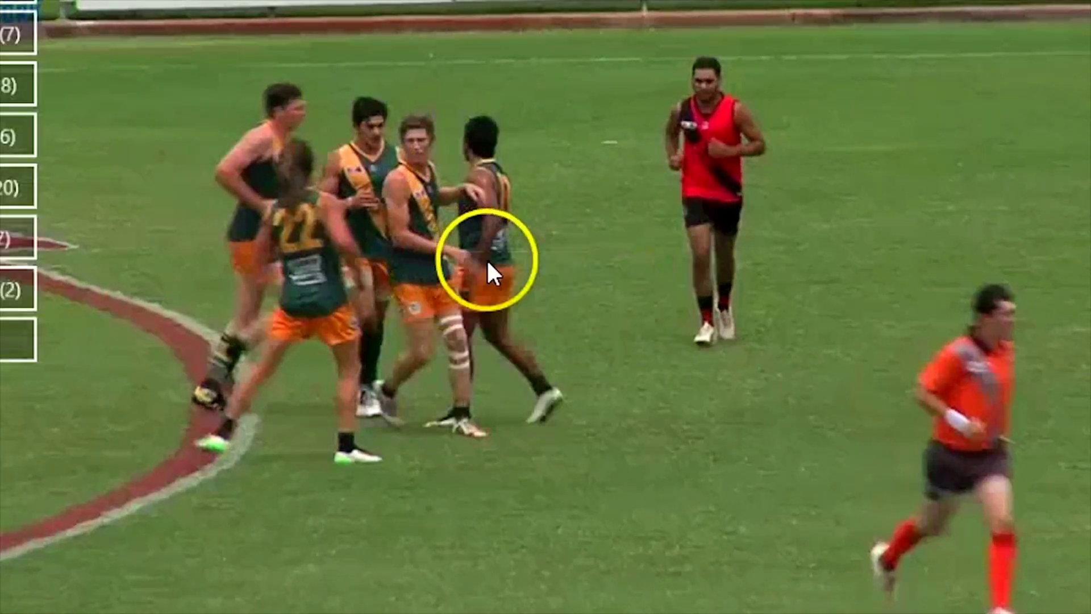
pyautogui.rightClick(506, 301)
pyautogui.click(544, 350)
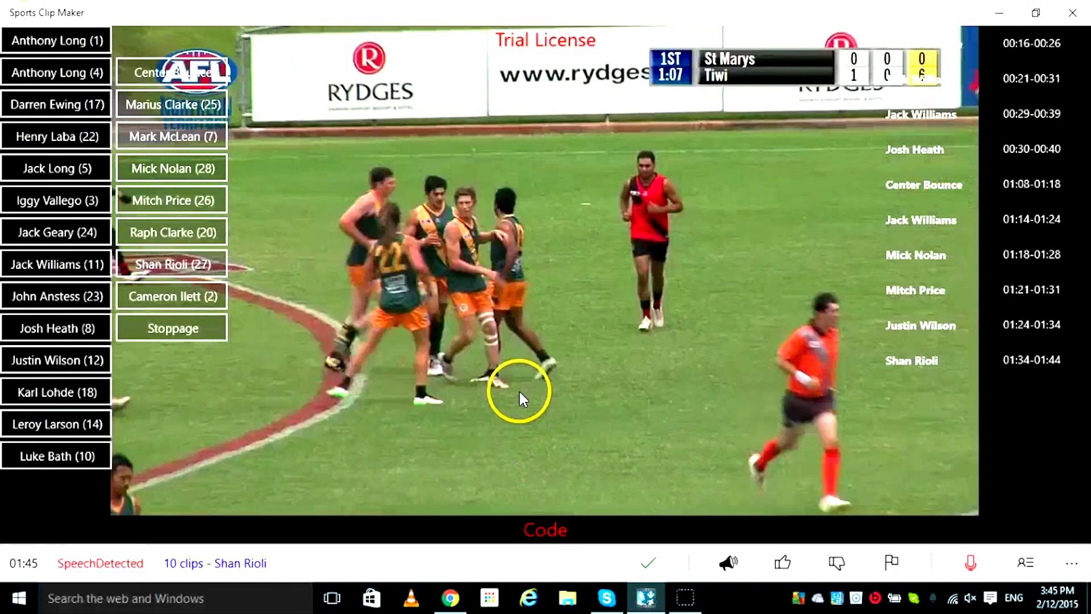
pyautogui.click(507, 384)
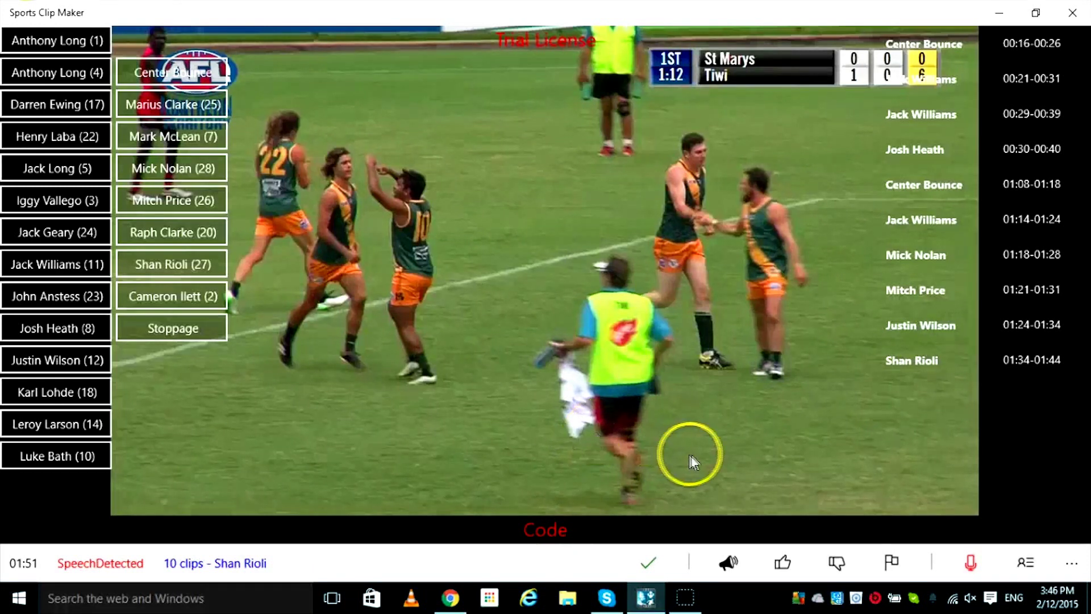
pyautogui.click(914, 254)
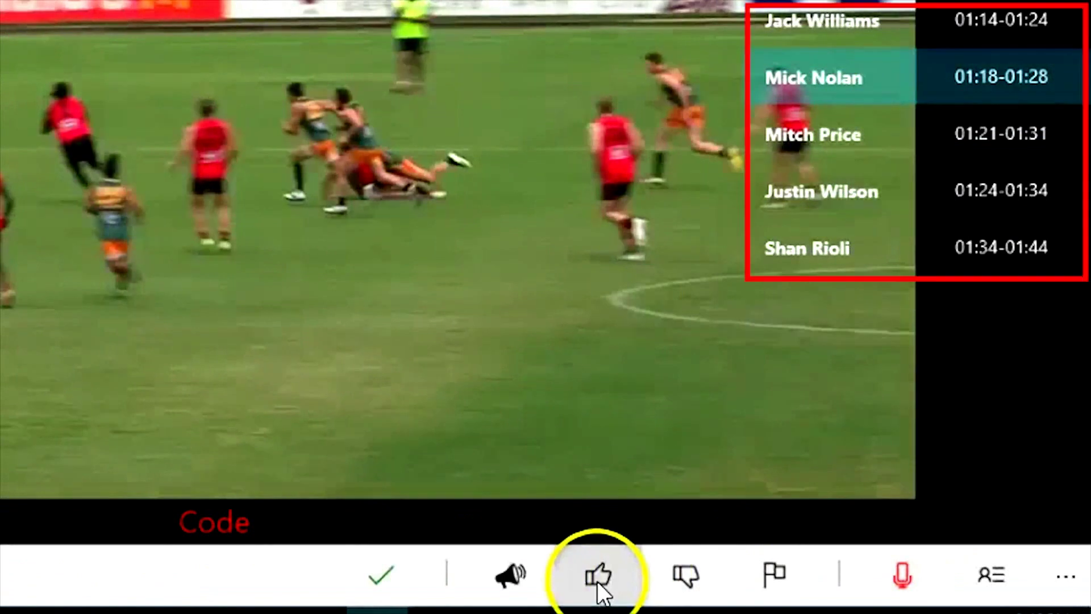
pyautogui.click(597, 577)
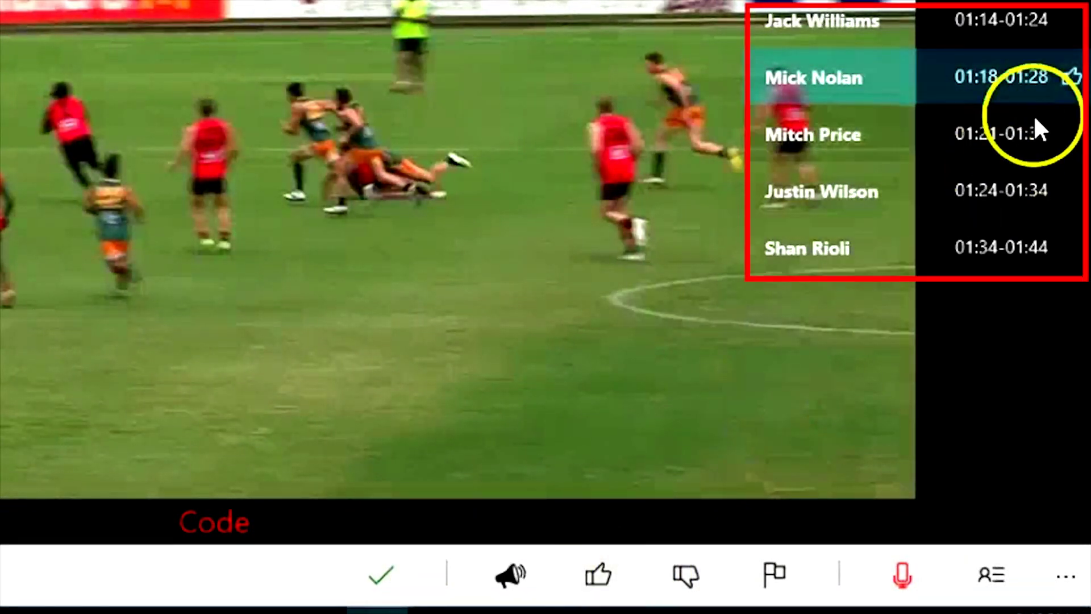
pyautogui.click(680, 569)
pyautogui.click(774, 574)
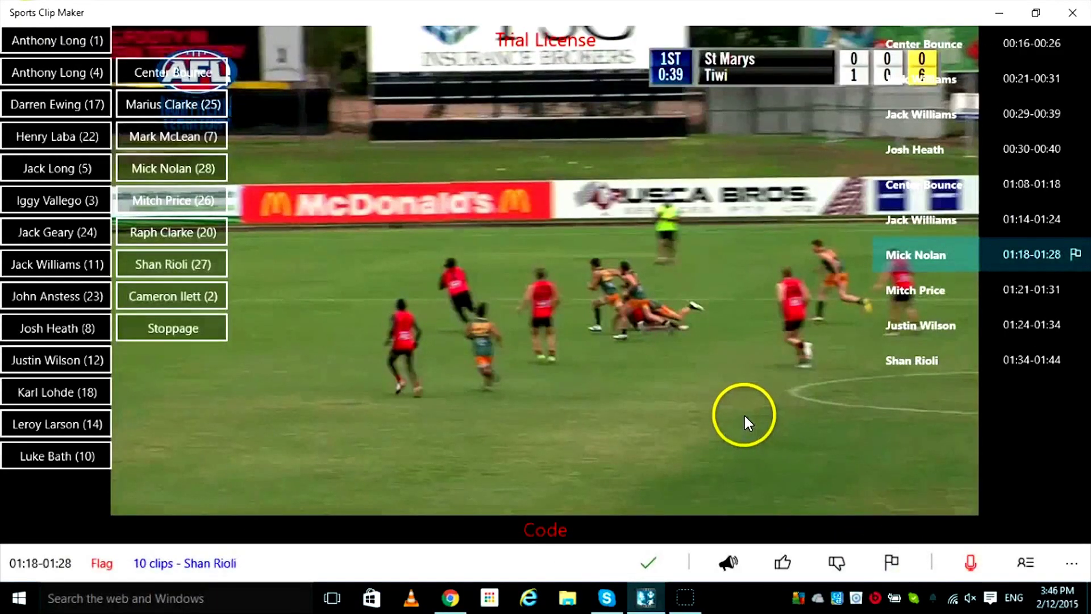
pyautogui.click(909, 250)
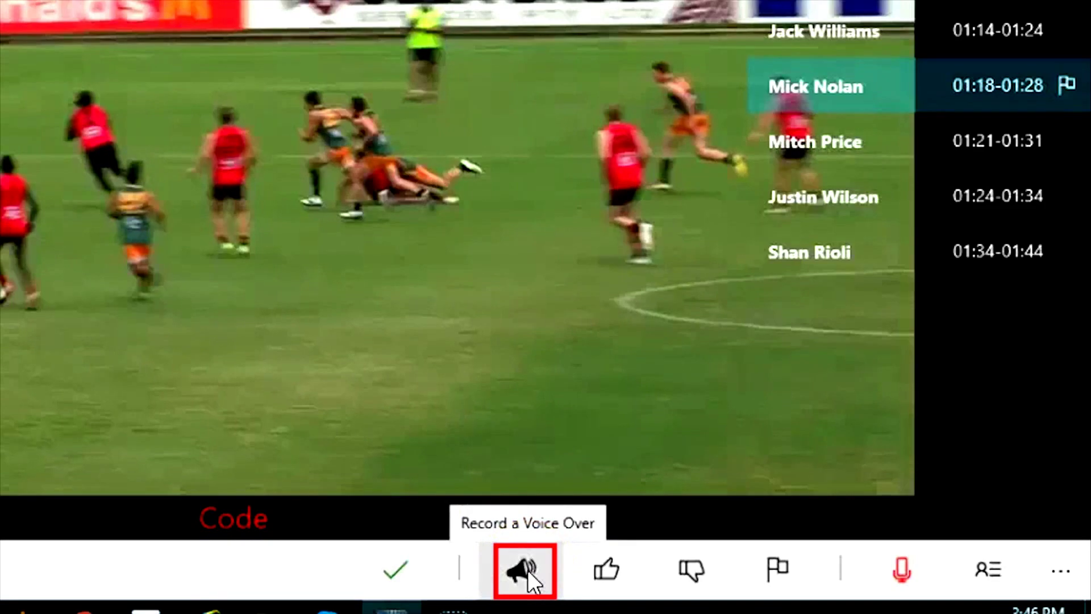
pyautogui.click(527, 569)
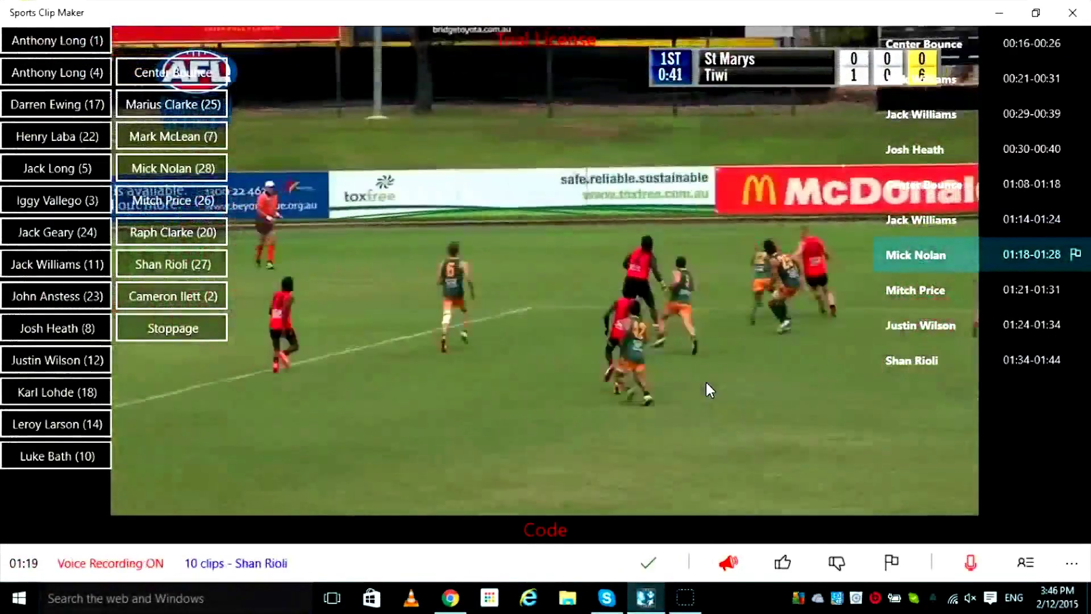
pyautogui.click(729, 562)
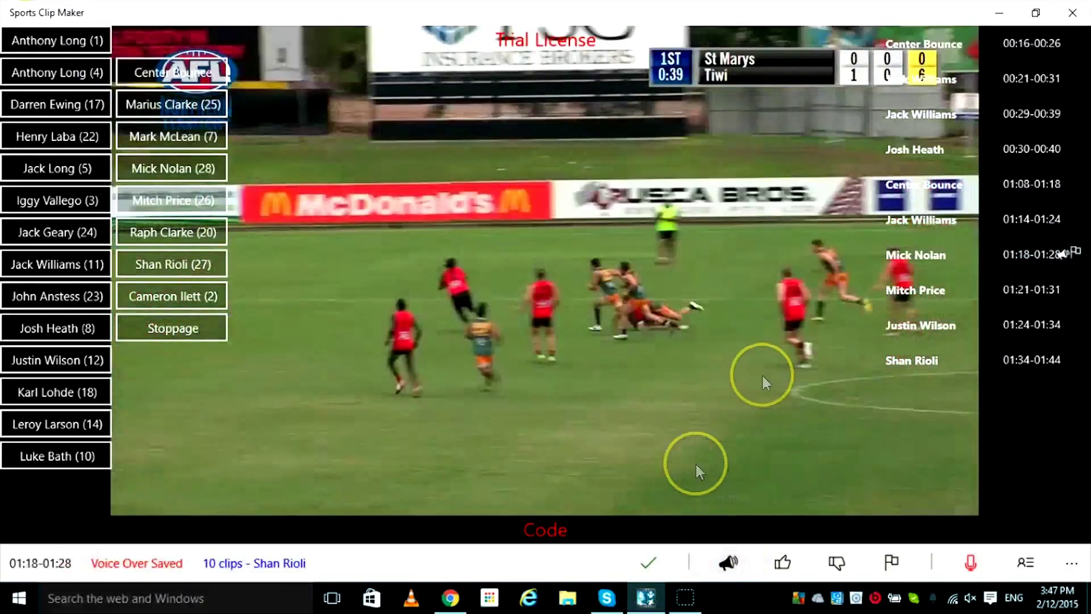
pyautogui.click(1061, 253)
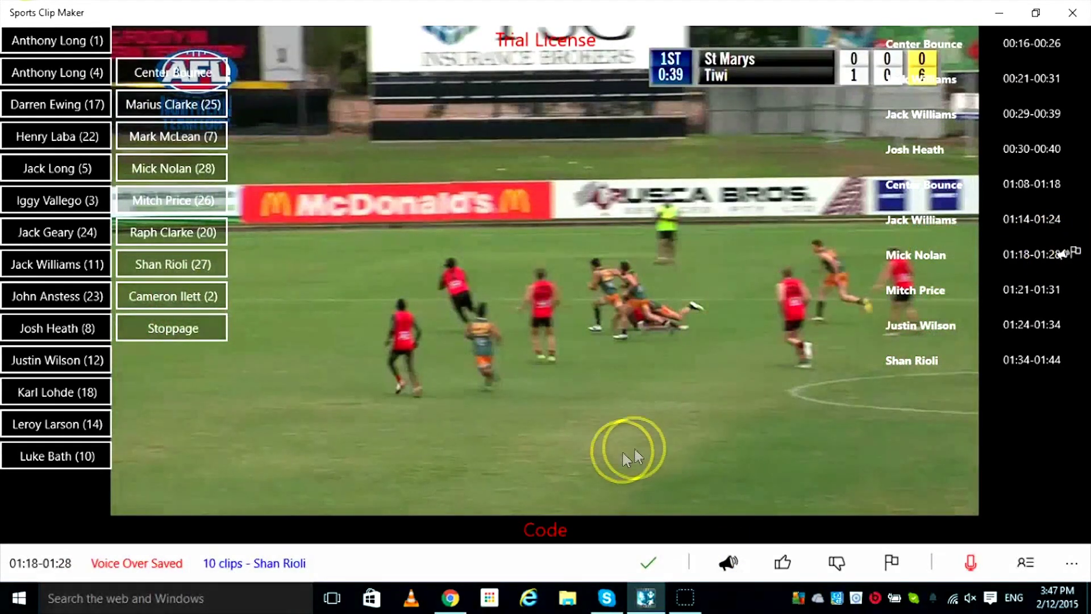
pyautogui.click(913, 255)
pyautogui.click(673, 310)
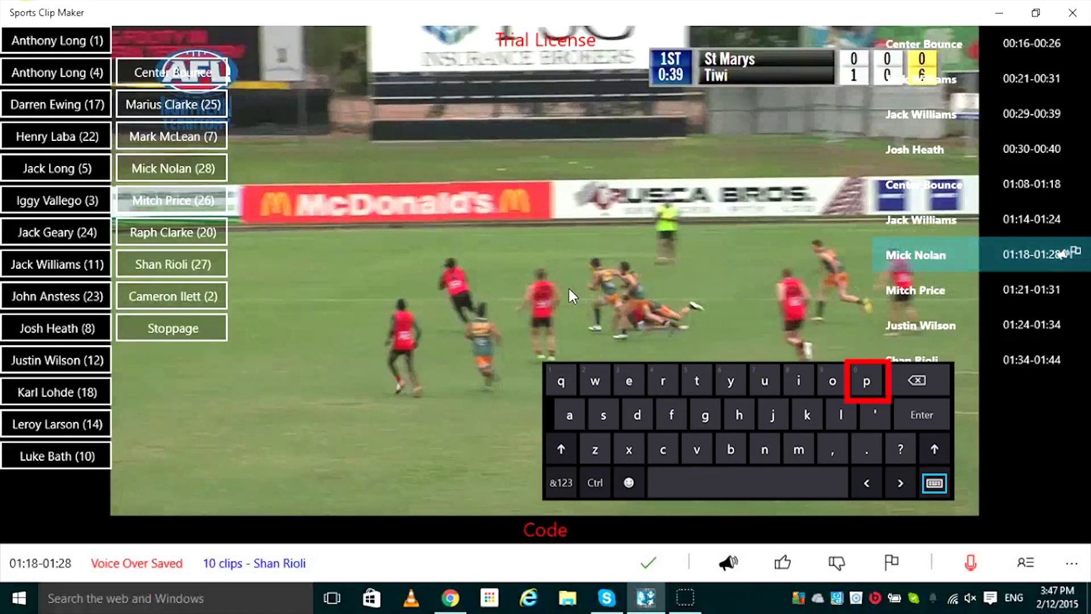
pyautogui.press('p')
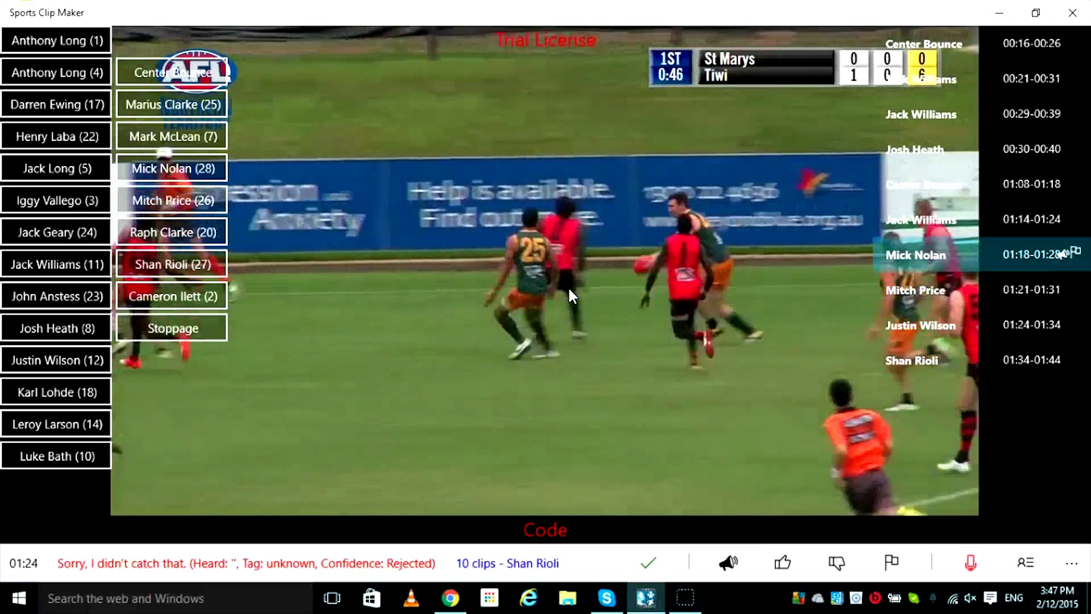
pyautogui.press('Right')
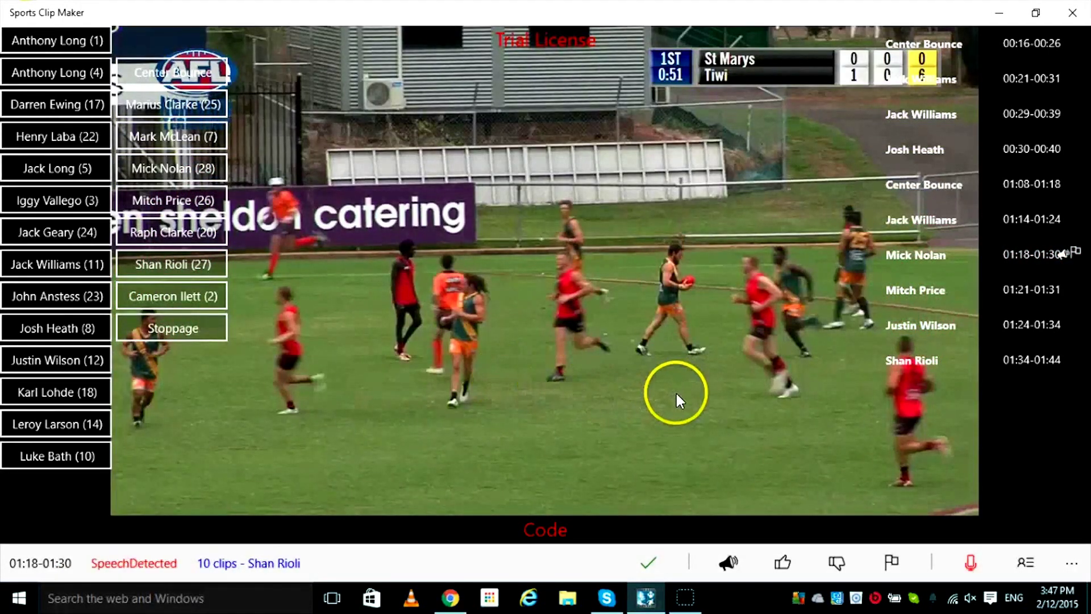
pyautogui.click(933, 362)
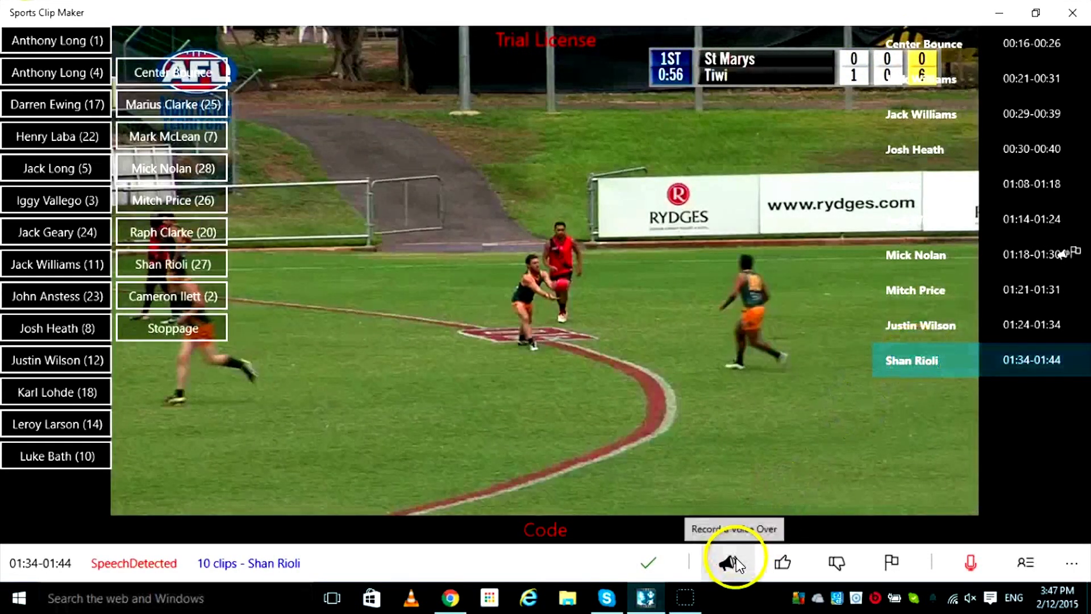
pyautogui.click(811, 360)
pyautogui.click(594, 375)
pyautogui.click(642, 463)
pyautogui.click(729, 562)
pyautogui.click(713, 437)
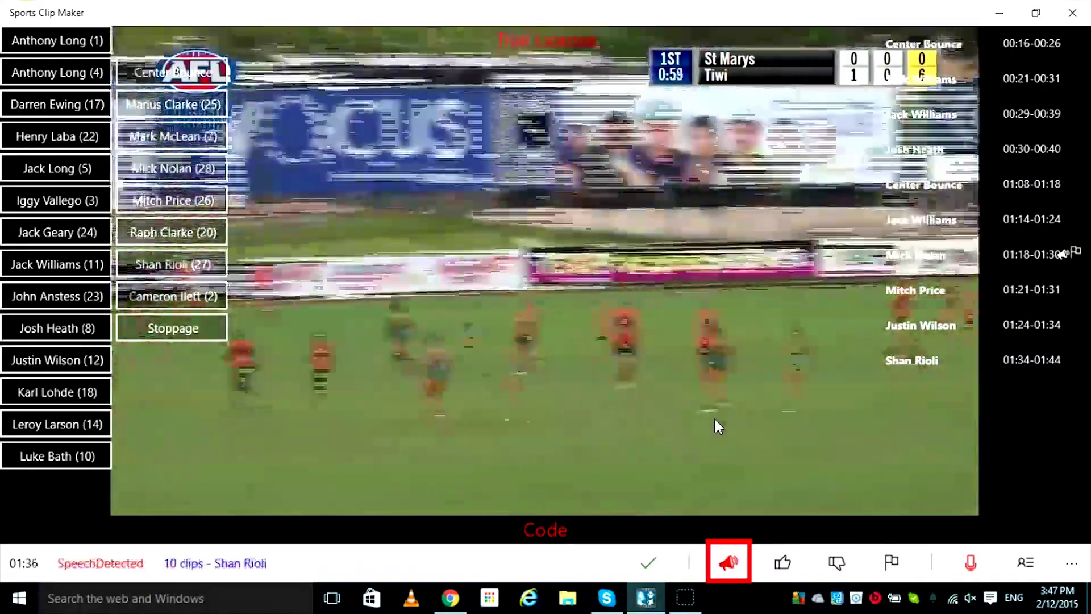
pyautogui.moveTo(707, 422)
pyautogui.mouseDown()
pyautogui.moveTo(663, 391)
pyautogui.moveTo(668, 399)
pyautogui.mouseUp()
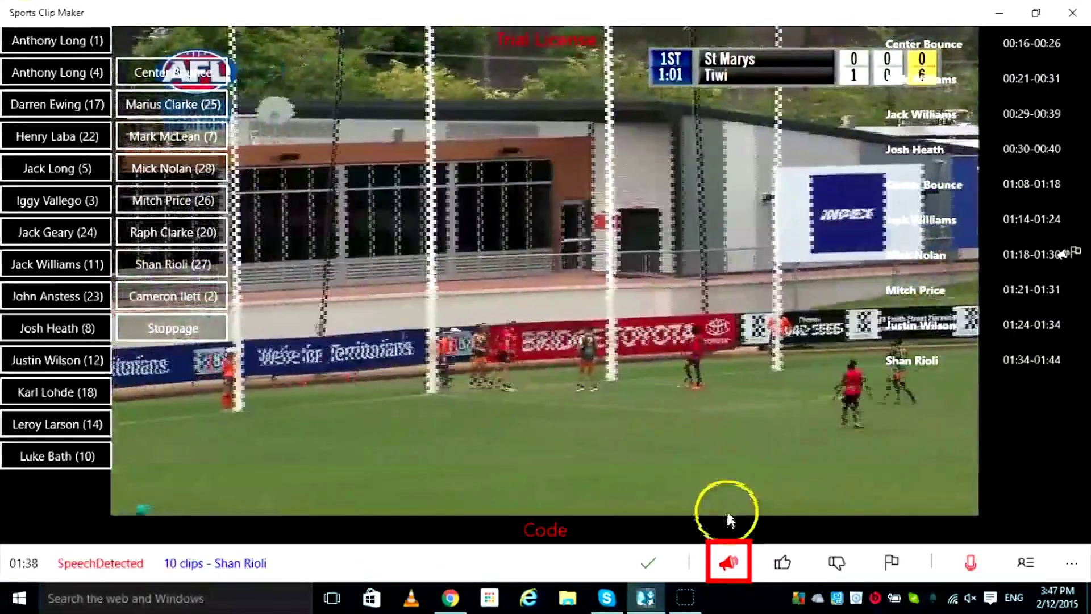
pyautogui.click(730, 562)
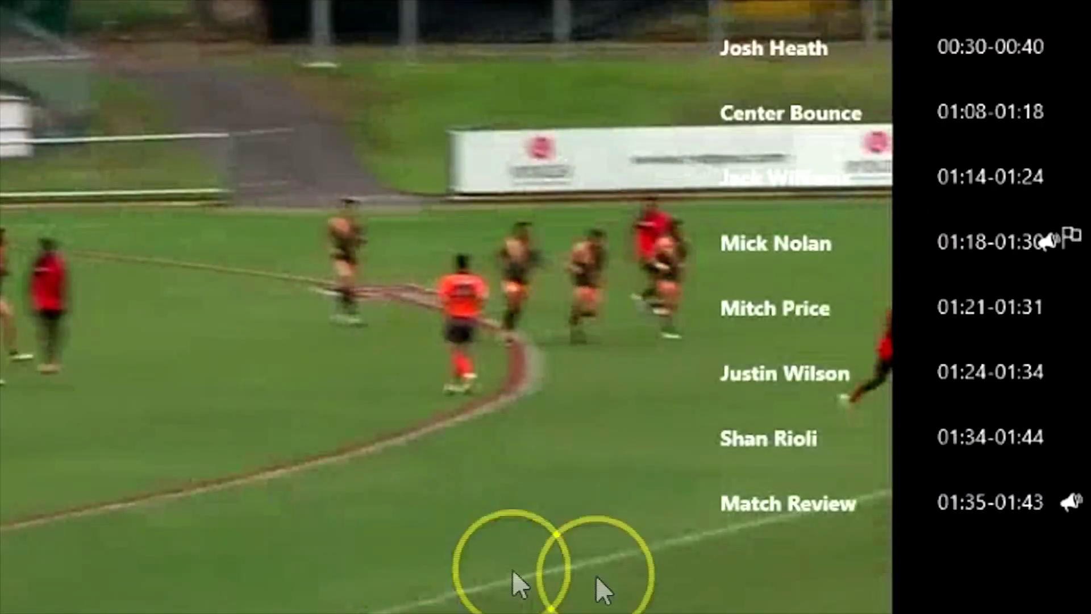
# - Play the Match Review voice-over clip and turn on voice tagging to get player tag suggestions
pyautogui.click(938, 431)
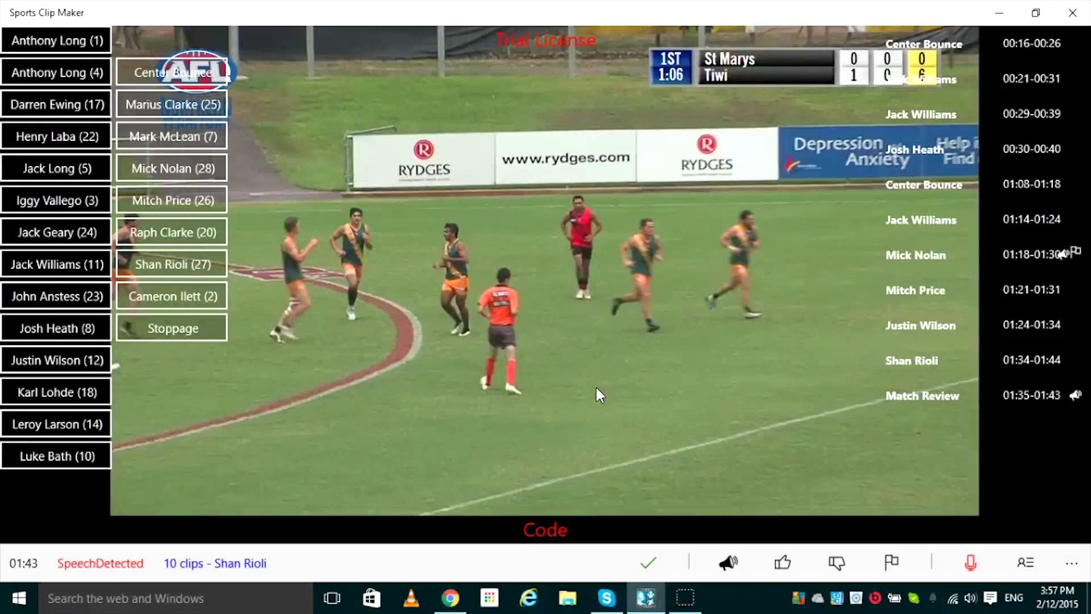
pyautogui.click(979, 567)
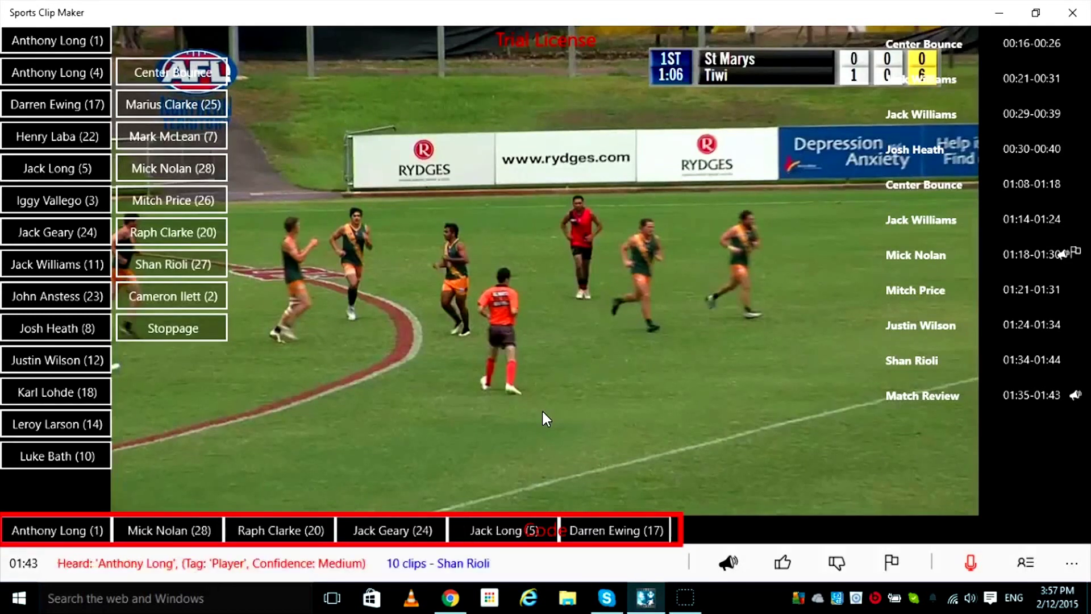
pyautogui.click(505, 415)
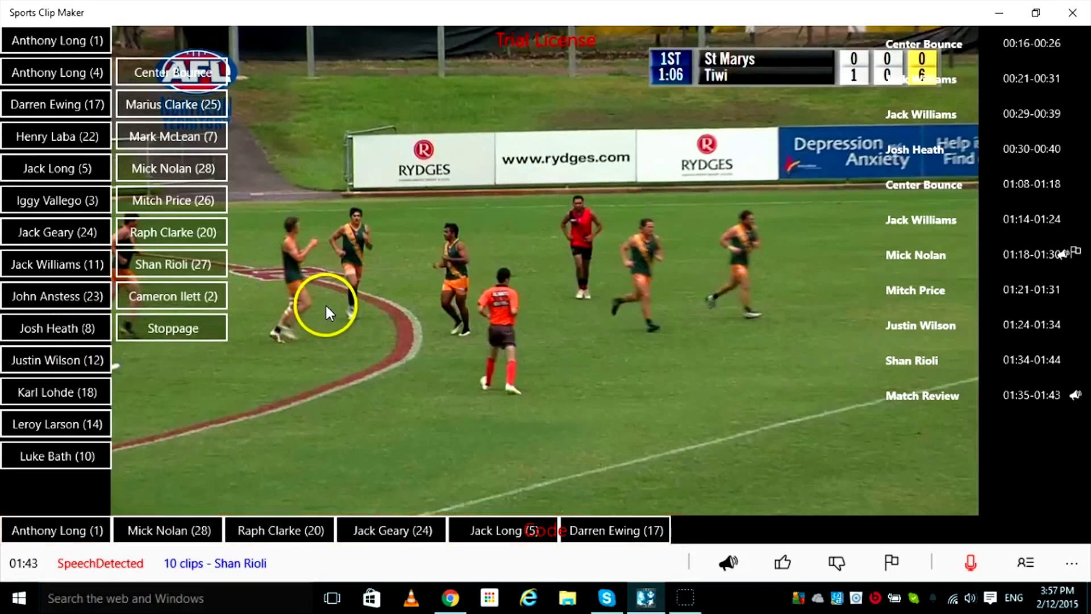
pyautogui.click(199, 232)
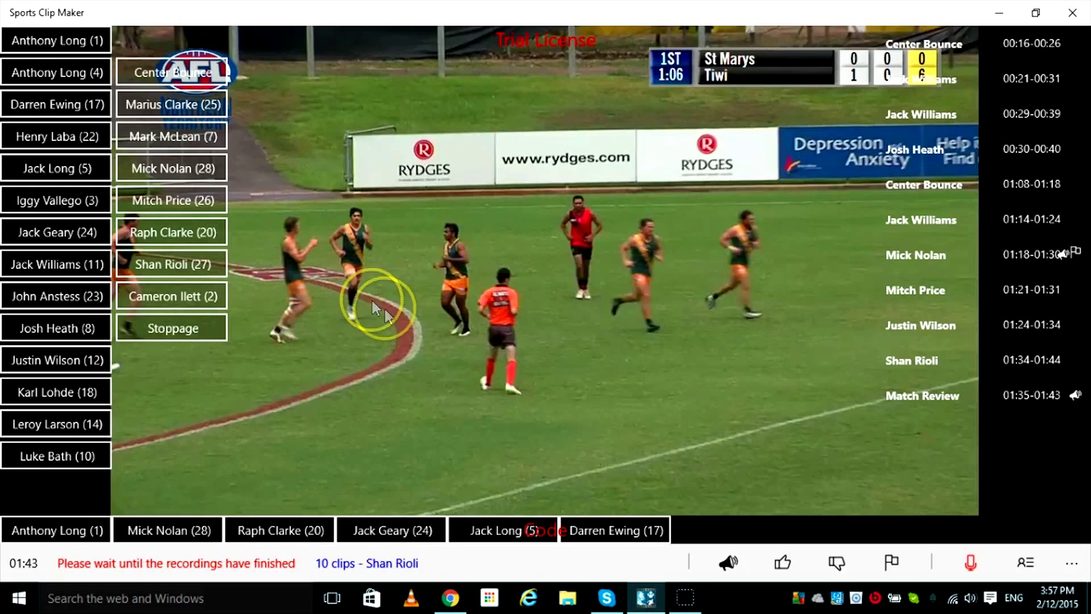
pyautogui.click(621, 532)
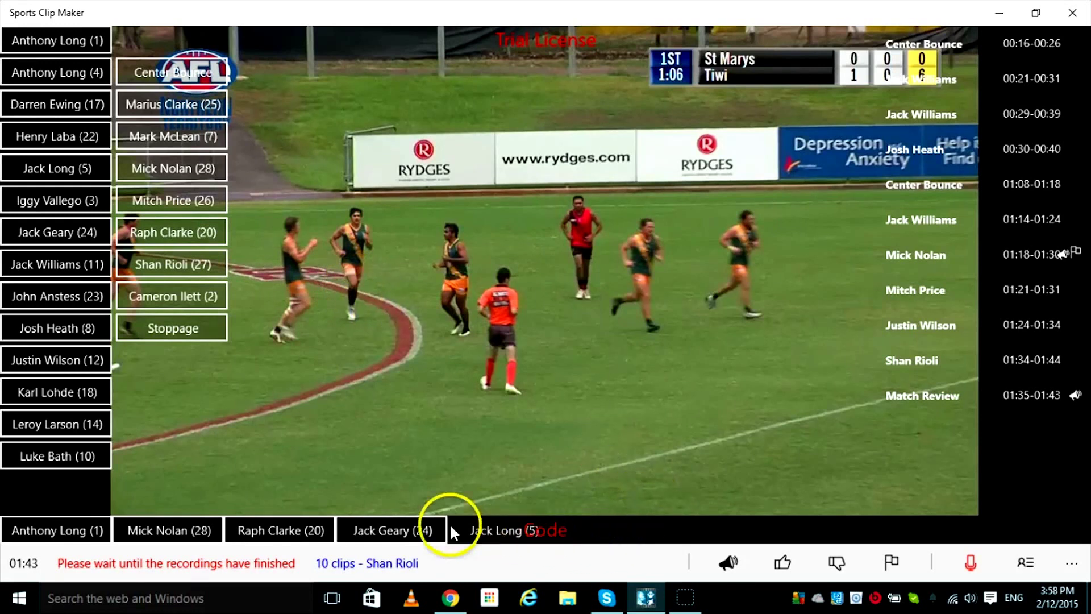
pyautogui.click(398, 531)
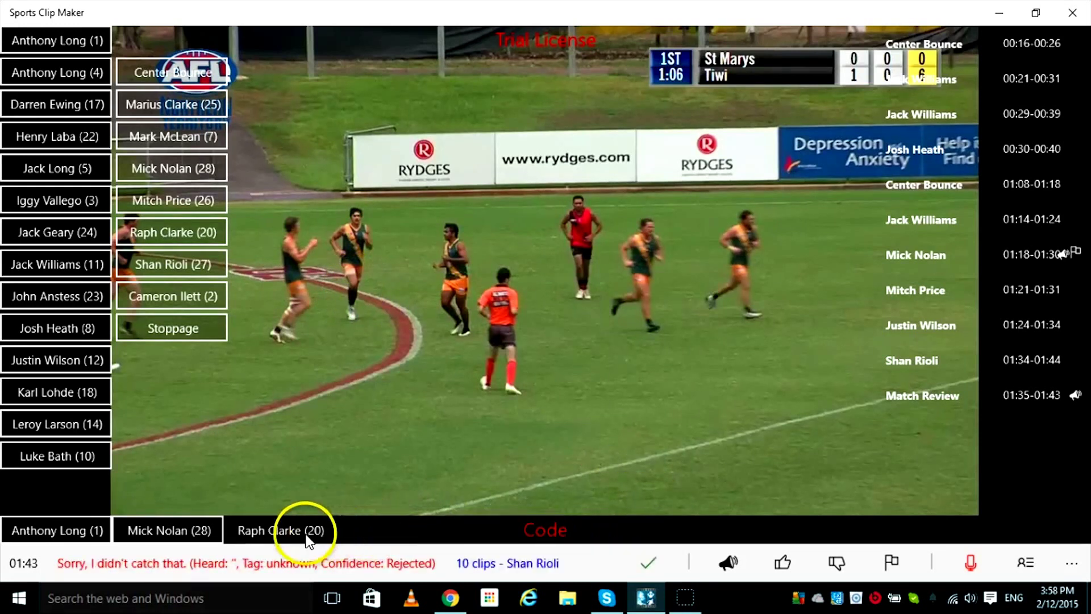
pyautogui.click(201, 539)
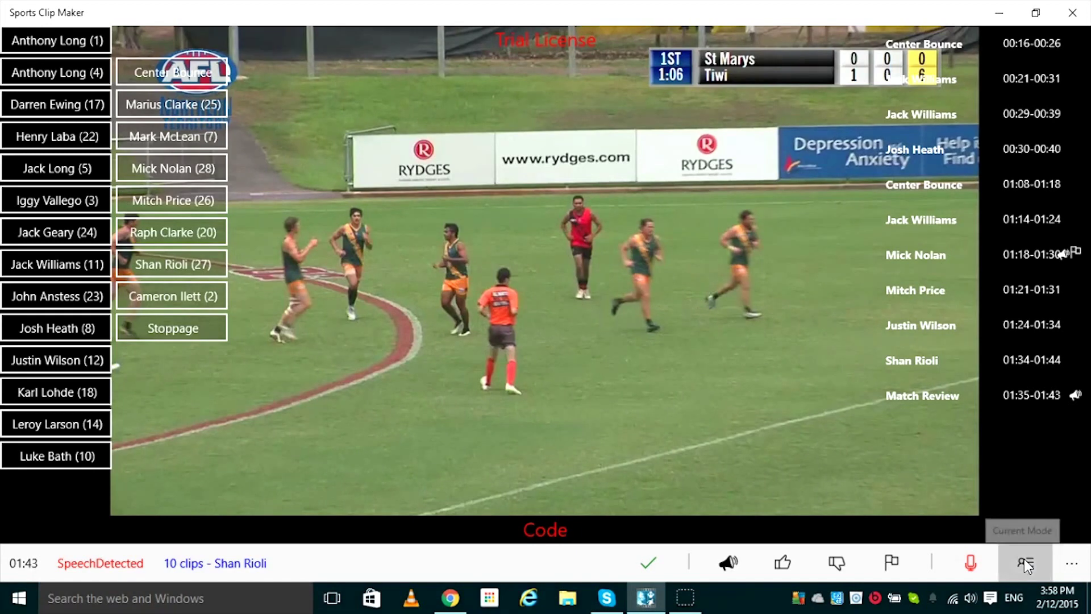
pyautogui.click(1024, 557)
pyautogui.click(1024, 558)
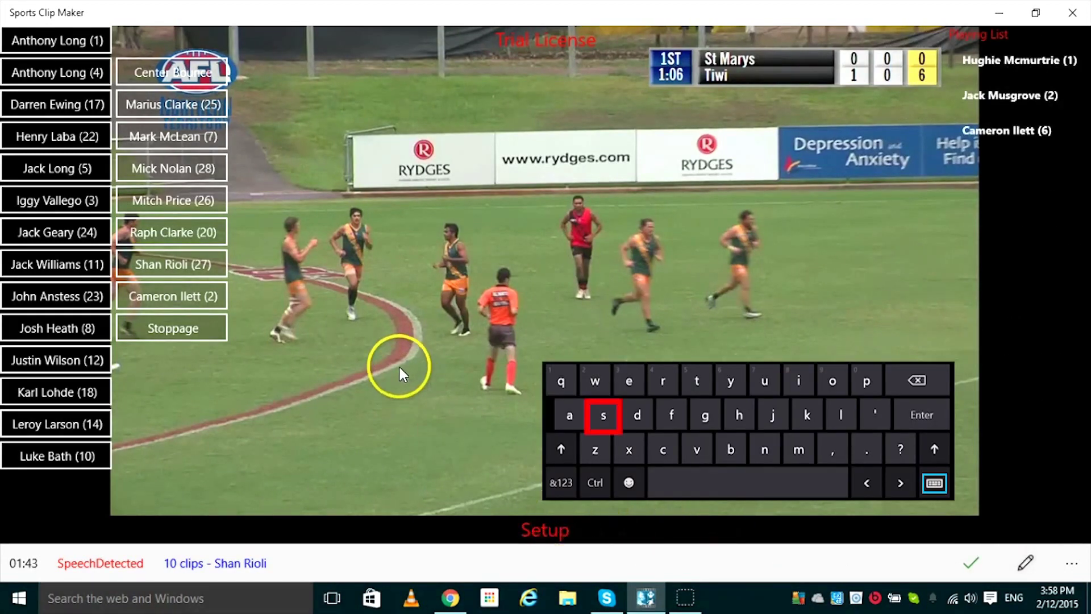
pyautogui.rightClick(187, 201)
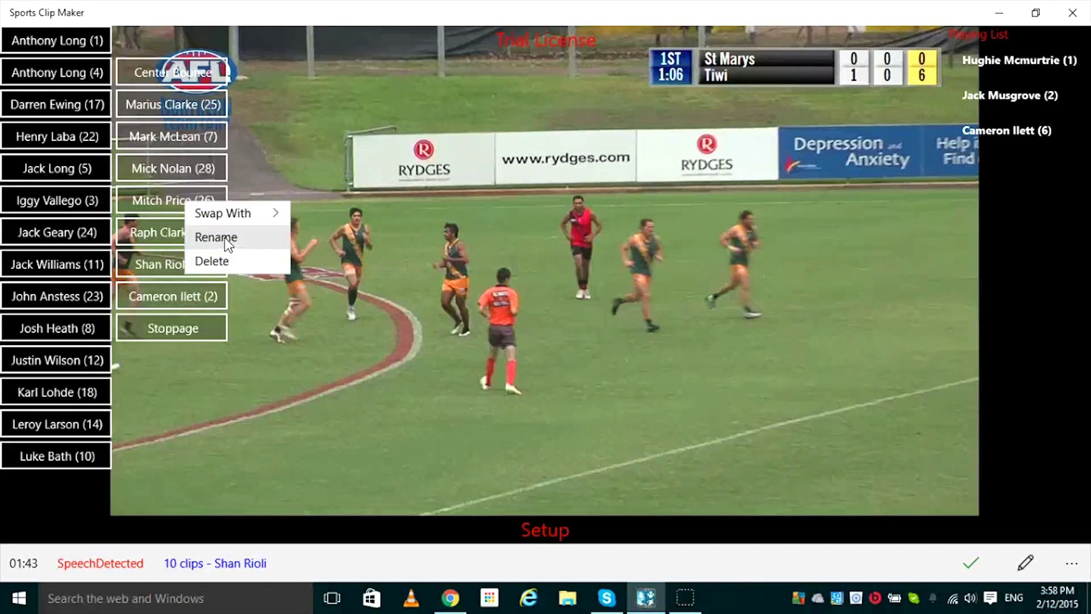
pyautogui.click(432, 250)
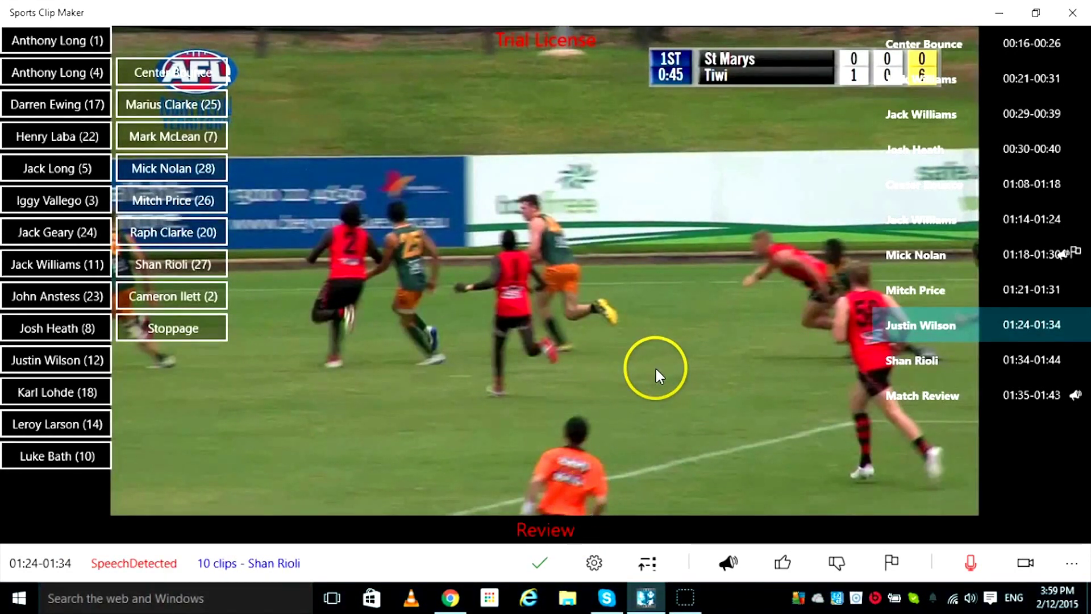
pyautogui.click(930, 327)
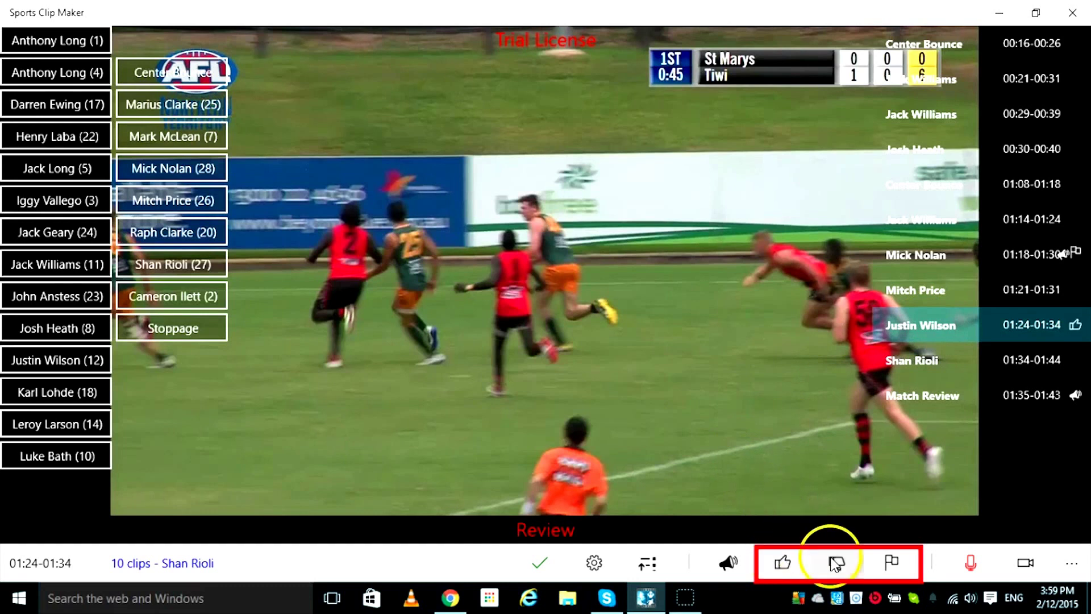
pyautogui.click(890, 558)
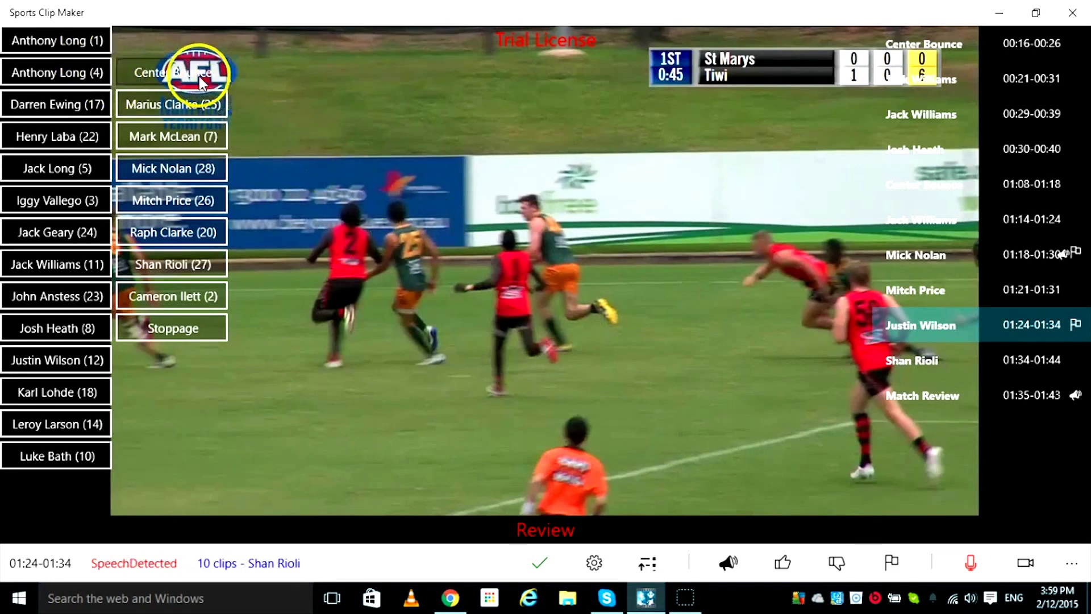
pyautogui.click(182, 72)
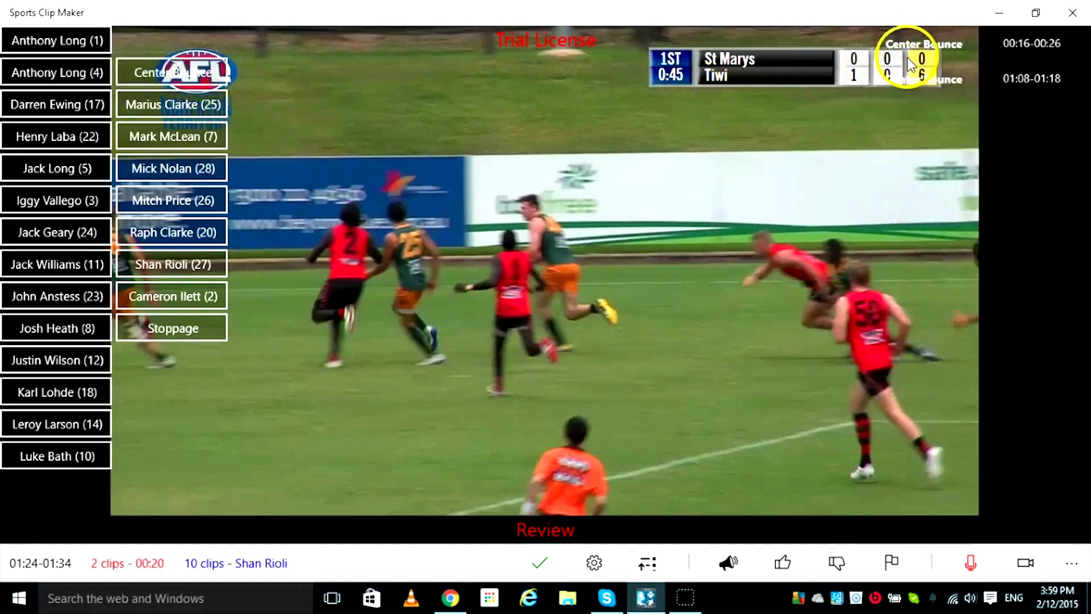
pyautogui.click(62, 256)
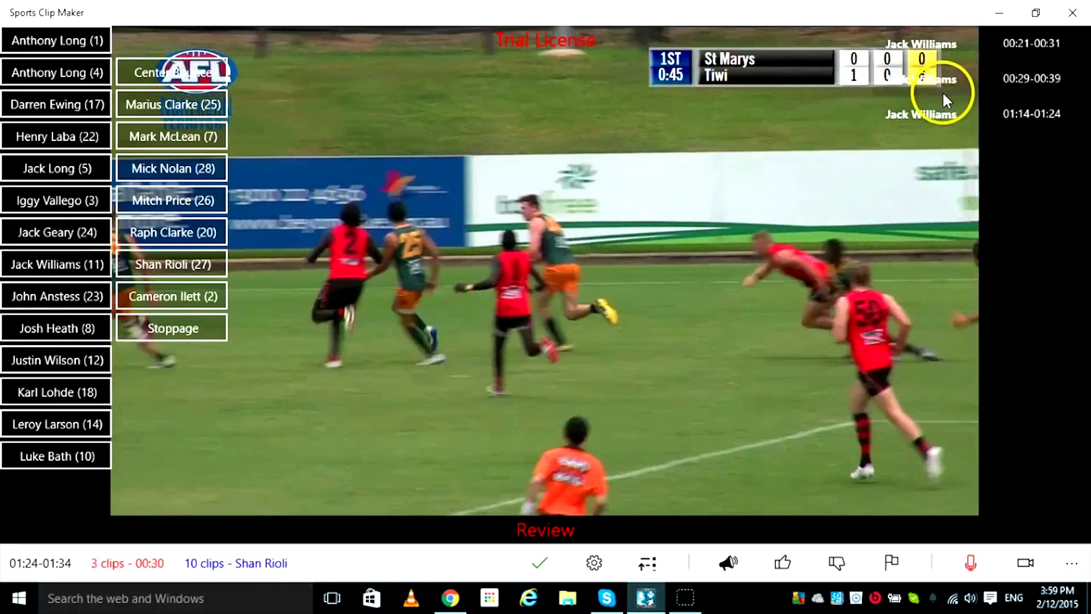
pyautogui.click(91, 360)
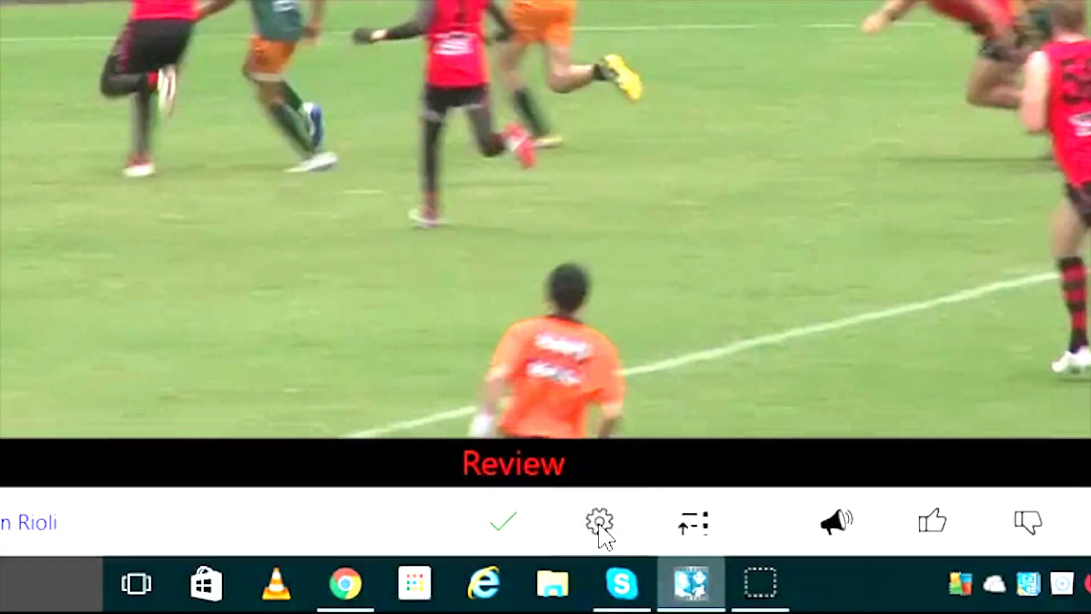
# - Start a new mashup from the filtered clips so the Mashup Name prompt appears
pyautogui.click(363, 1)
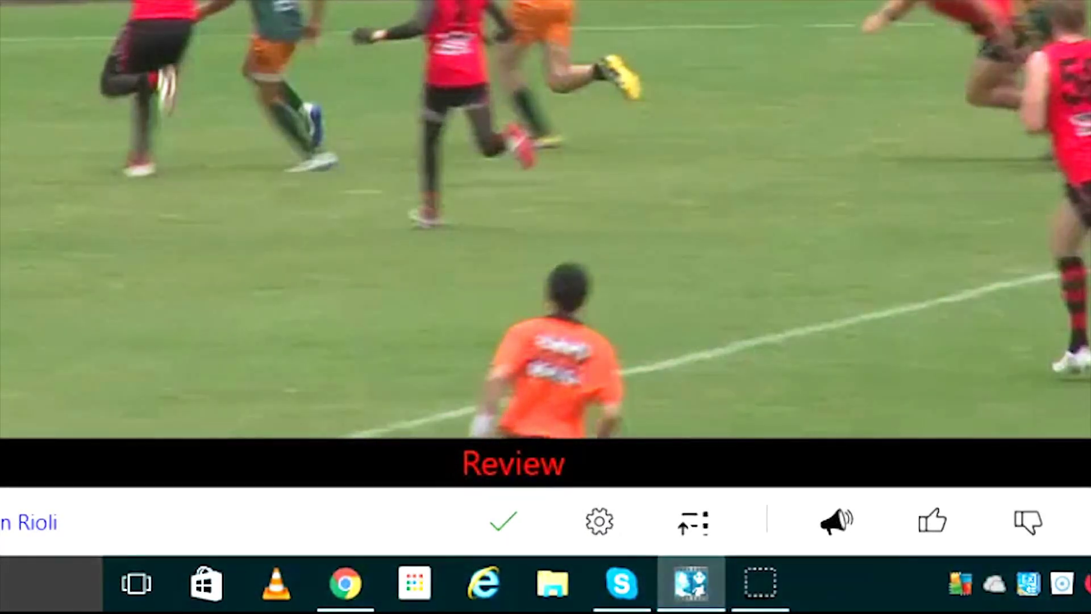
pyautogui.click(378, 2)
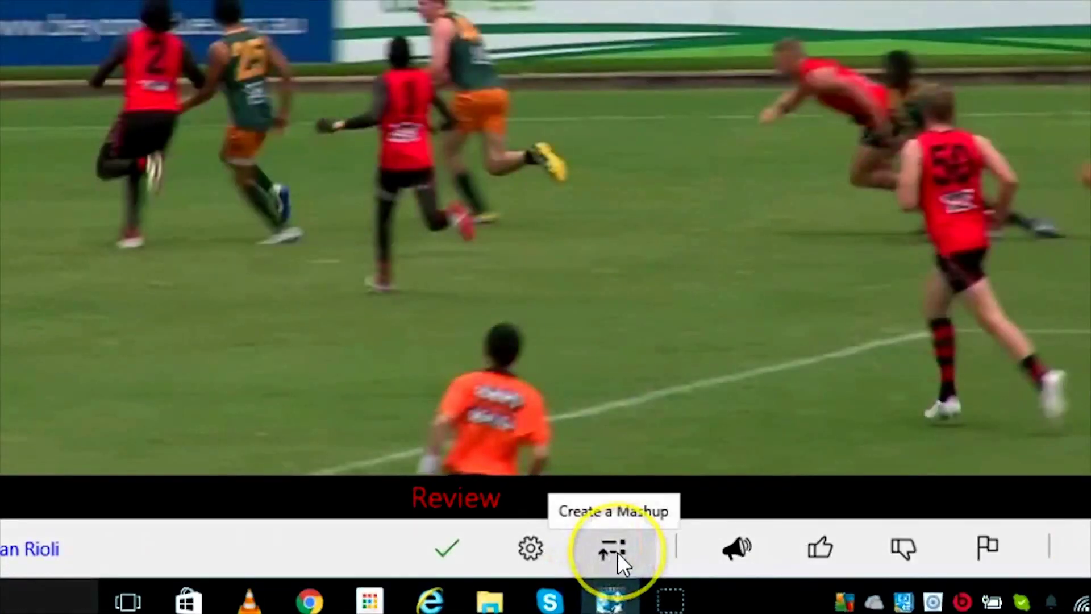
pyautogui.click(625, 557)
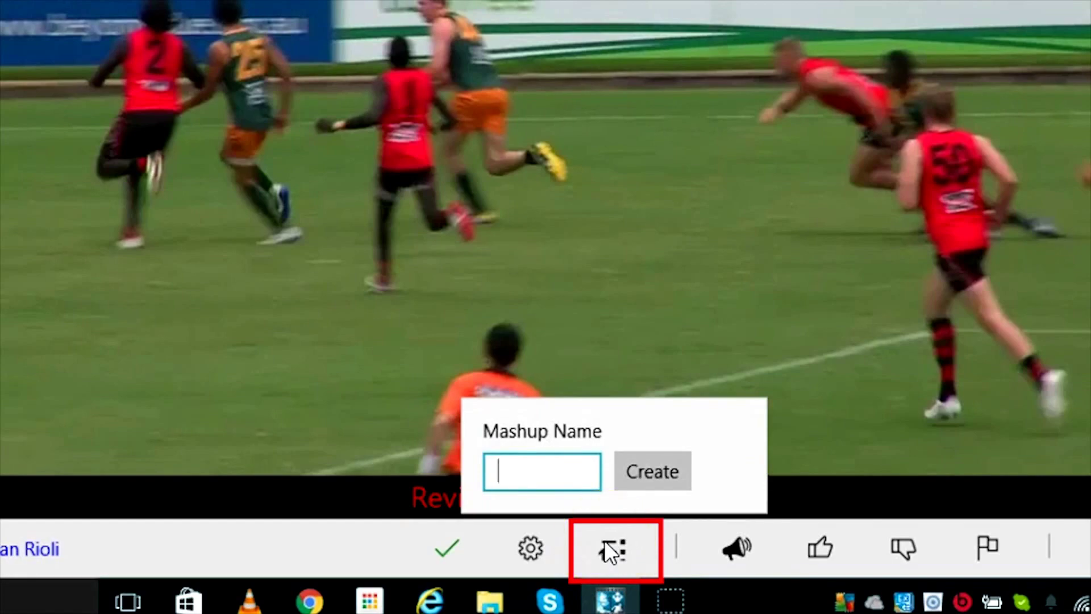
pyautogui.write('rob')
pyautogui.click(663, 512)
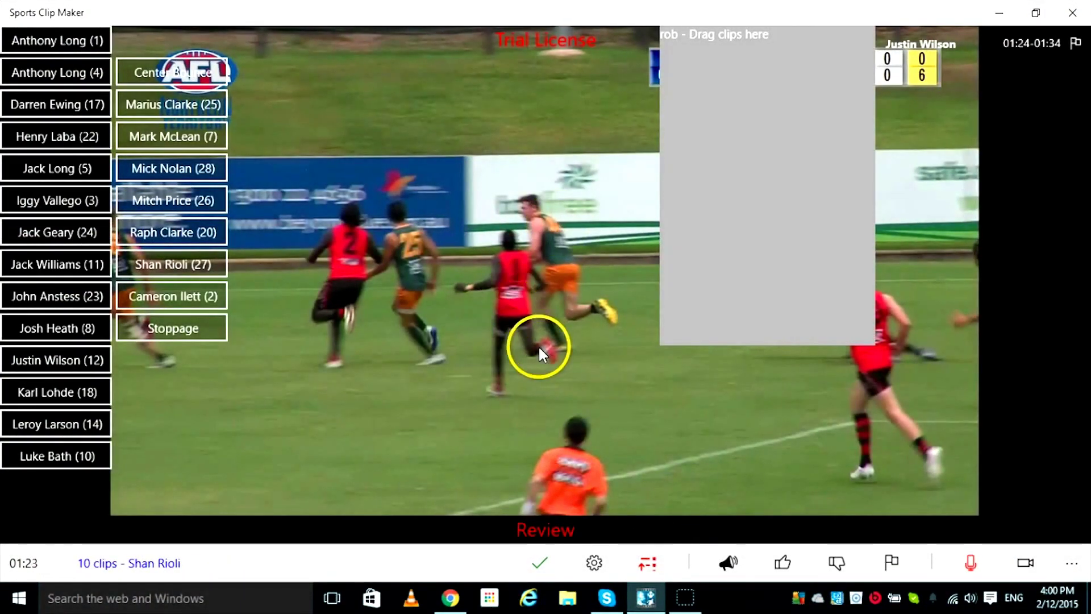
pyautogui.moveTo(531, 372); pyautogui.dragTo(821, 283)
pyautogui.moveTo(986, 142); pyautogui.dragTo(739, 74)
pyautogui.moveTo(970, 223); pyautogui.dragTo(733, 97)
pyautogui.moveTo(954, 254); pyautogui.dragTo(816, 79)
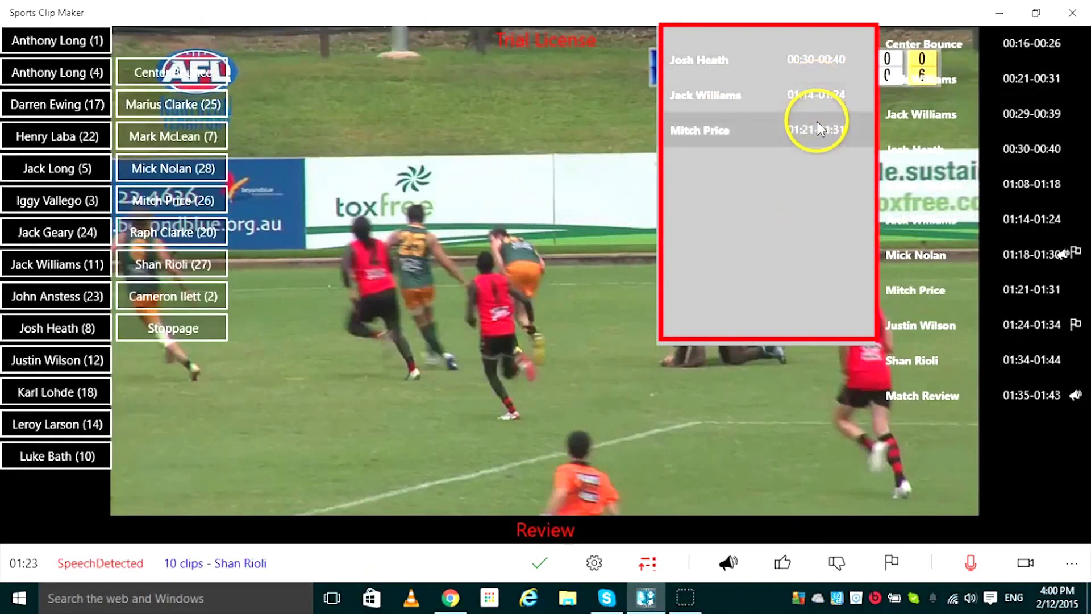
pyautogui.click(594, 563)
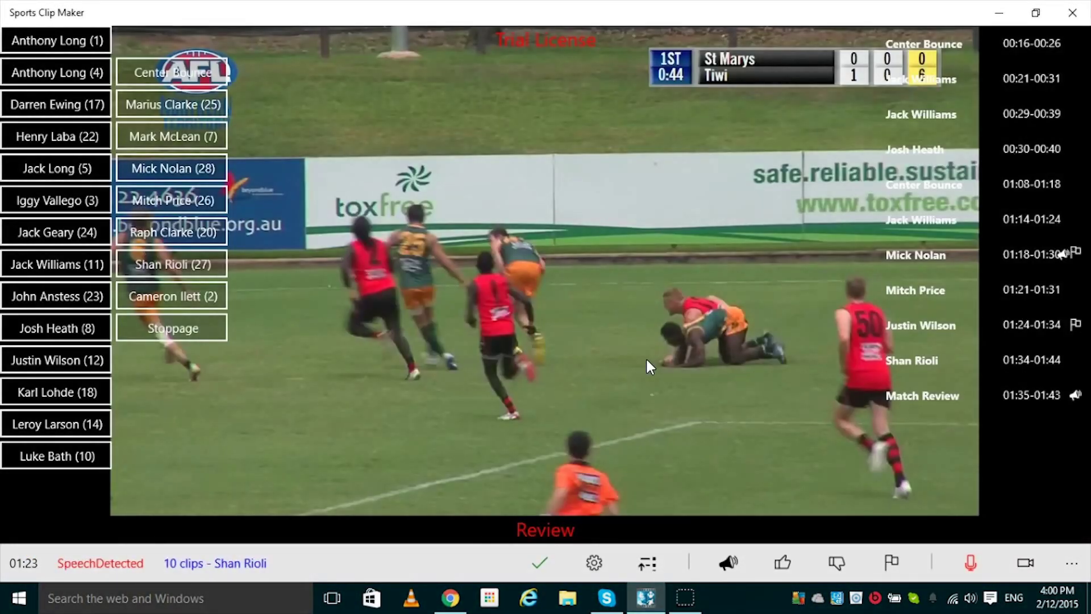
# - In File Explorer, go to Videos > Buffs R9 15.16 > Processed and select the rob video
pyautogui.click(999, 12)
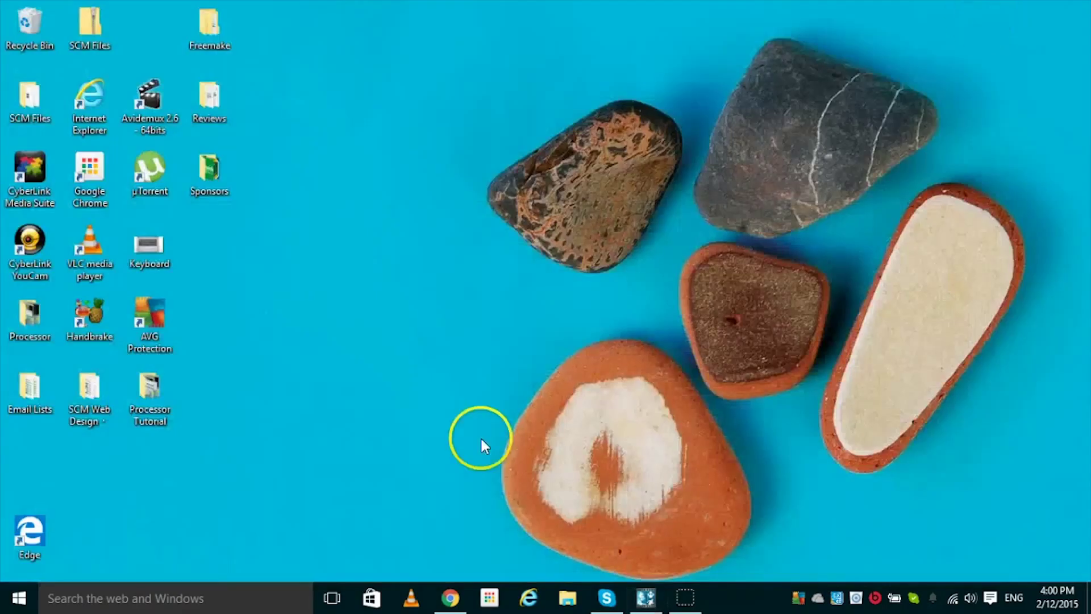
pyautogui.click(566, 598)
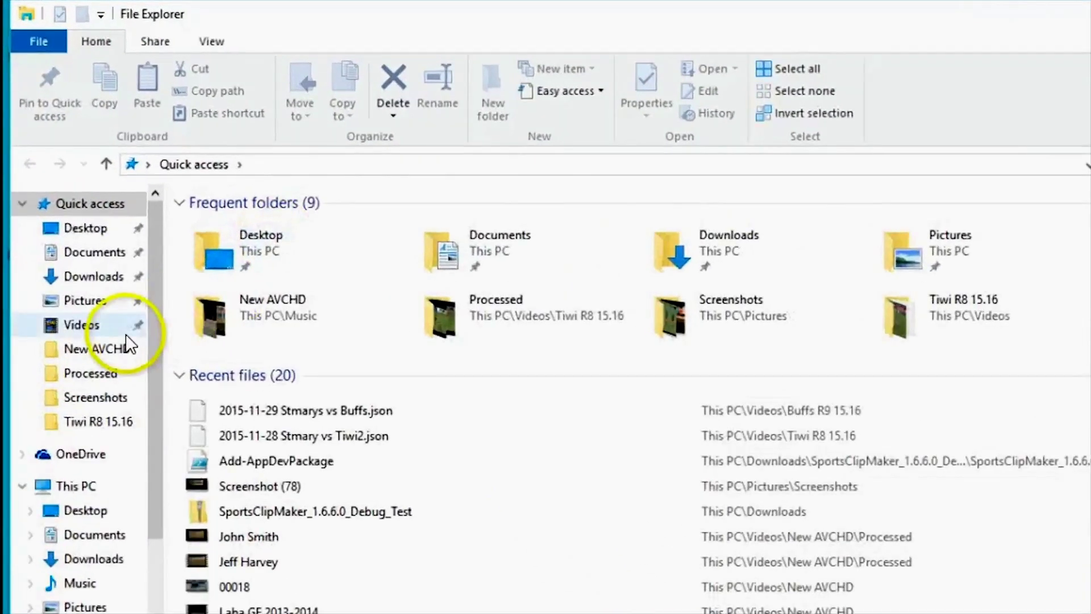
pyautogui.click(125, 332)
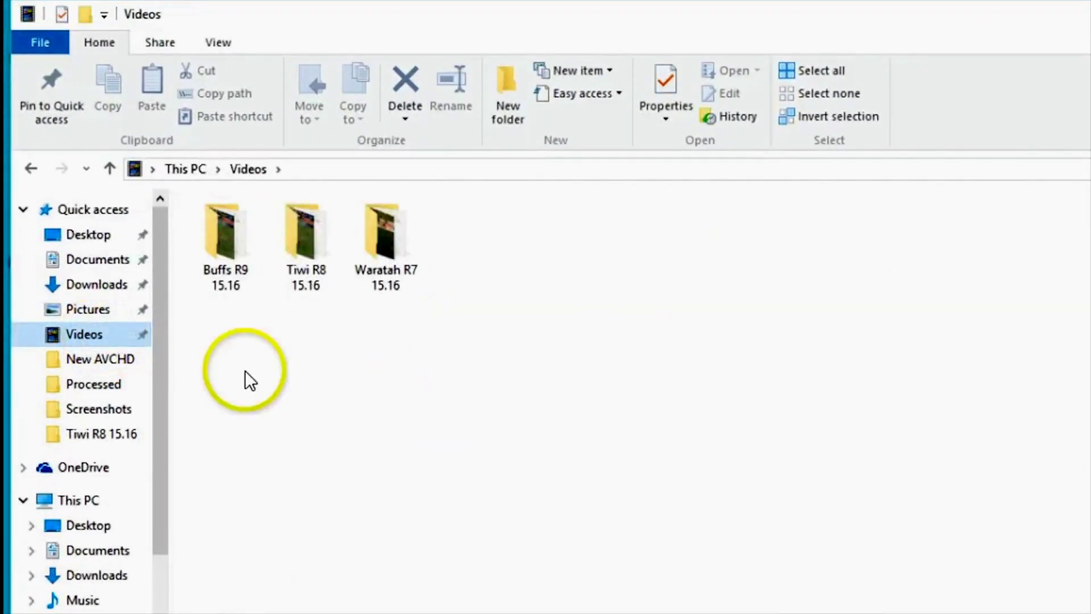
pyautogui.doubleClick(224, 249)
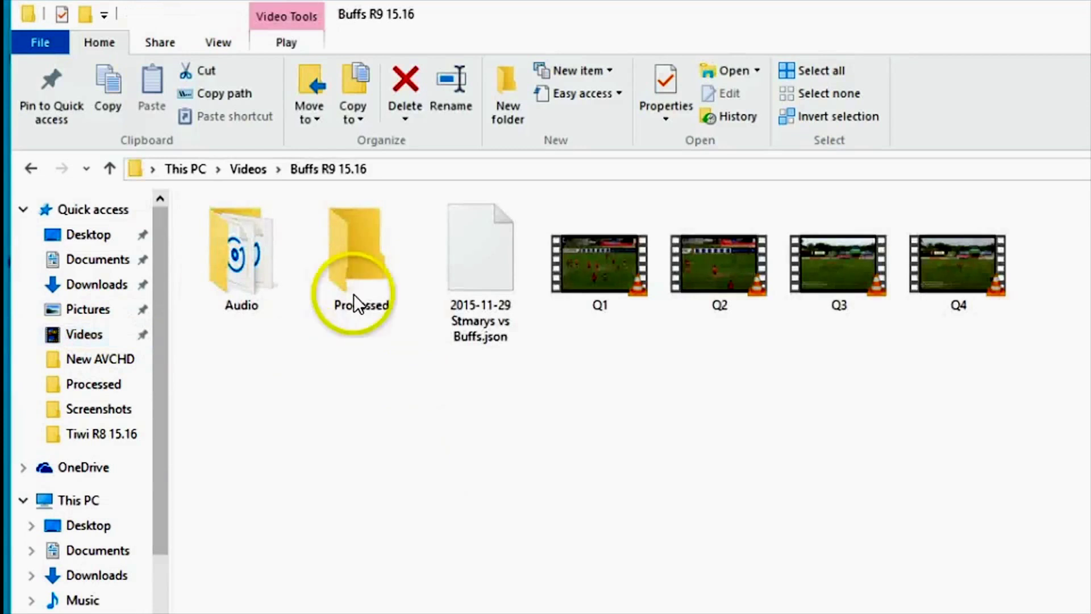
pyautogui.doubleClick(359, 256)
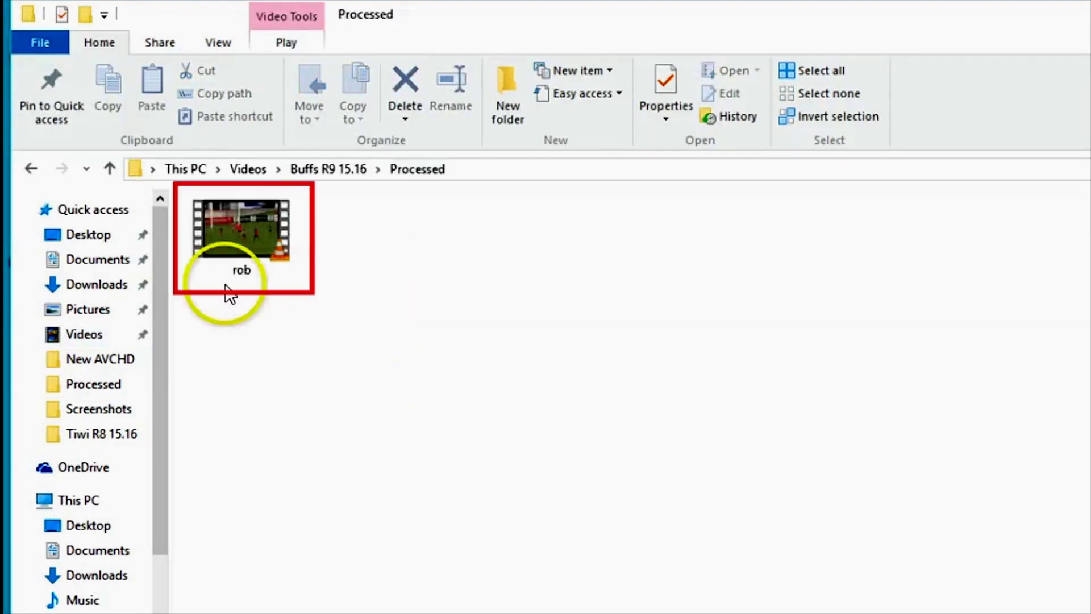
pyautogui.click(244, 224)
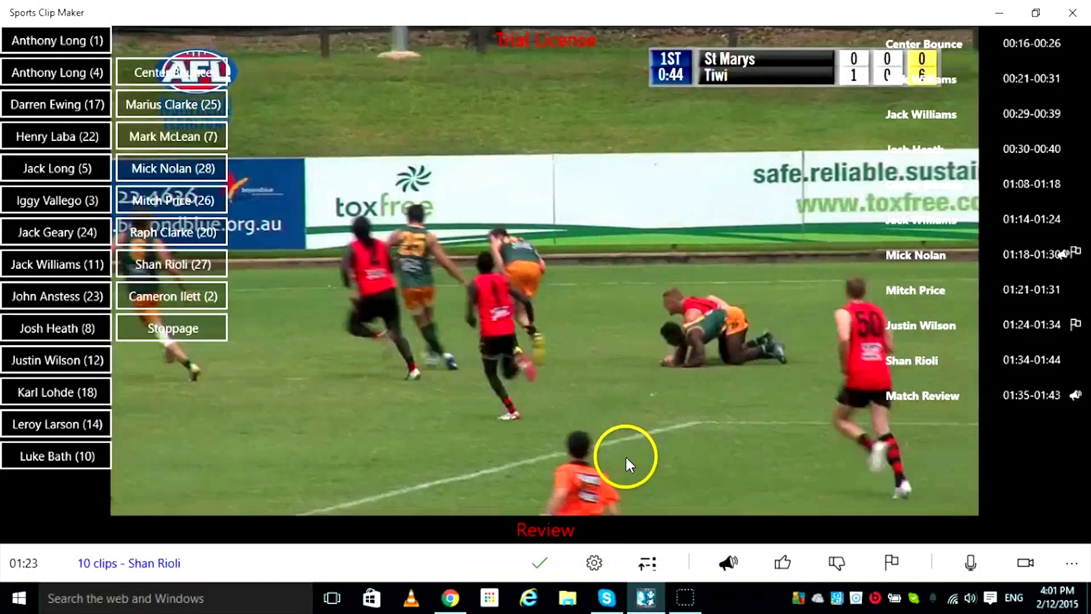
pyautogui.click(57, 265)
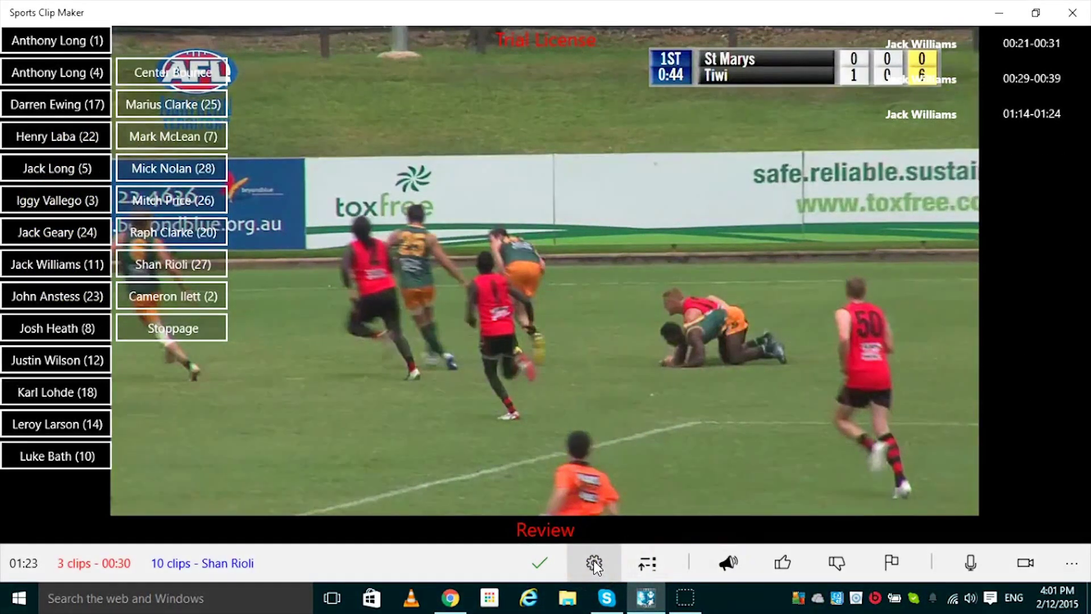
pyautogui.click(593, 561)
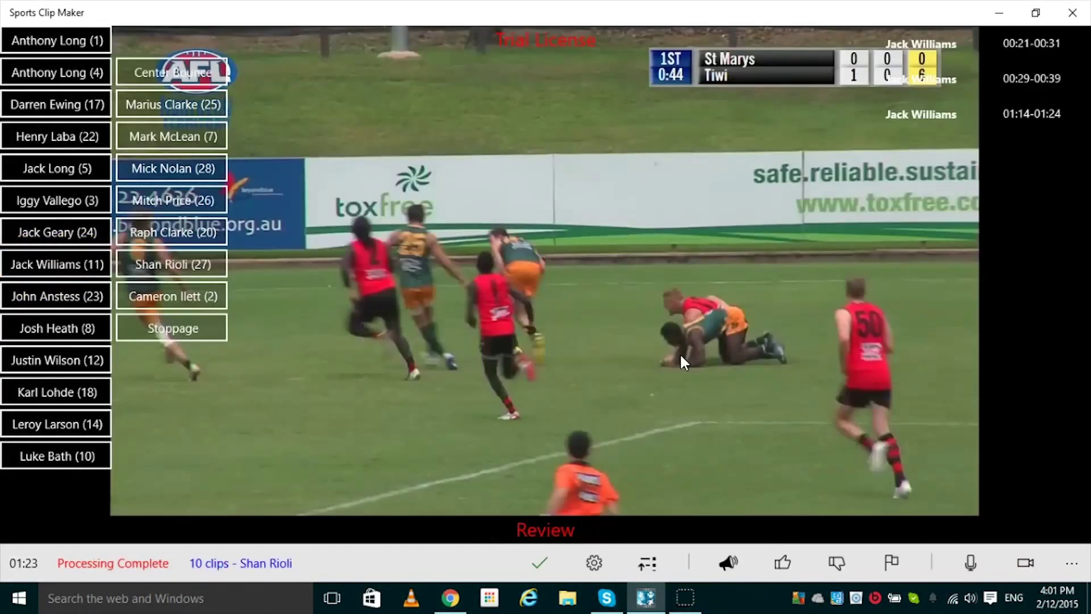
pyautogui.click(585, 595)
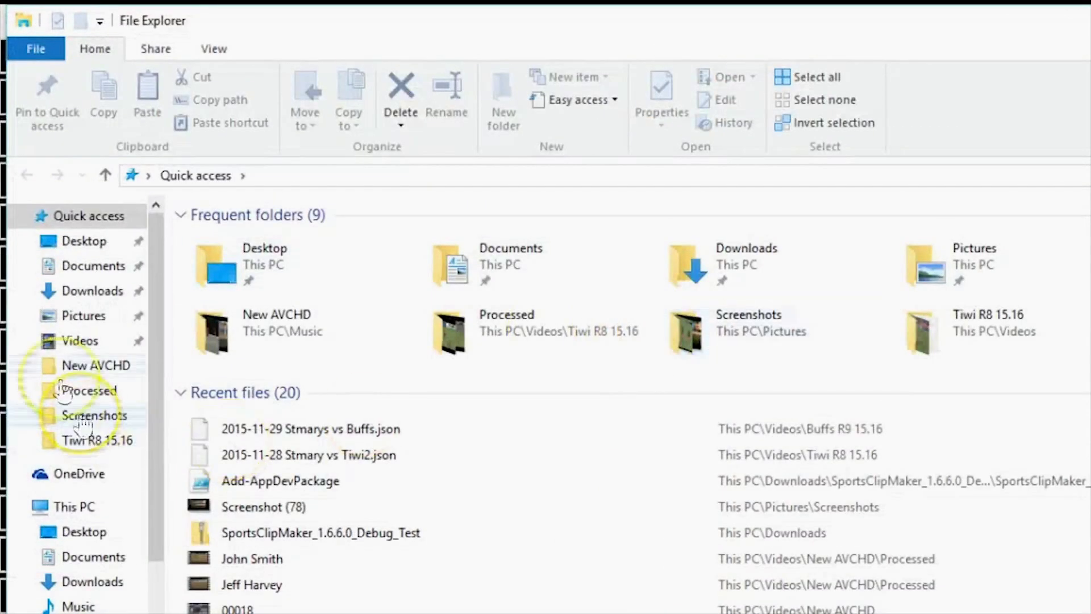
pyautogui.click(68, 341)
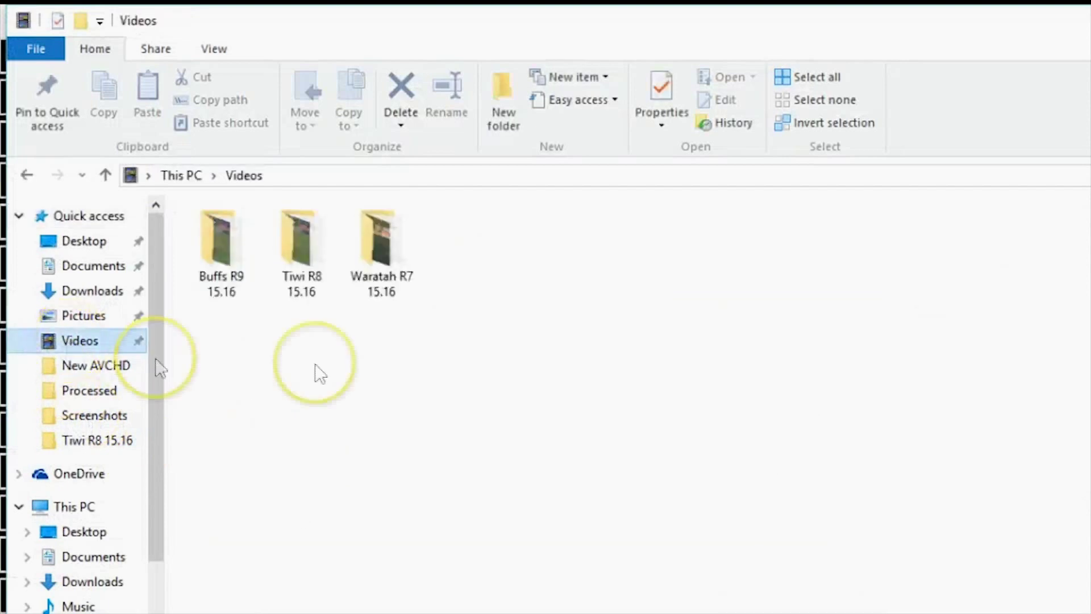
pyautogui.doubleClick(222, 244)
pyautogui.doubleClick(369, 267)
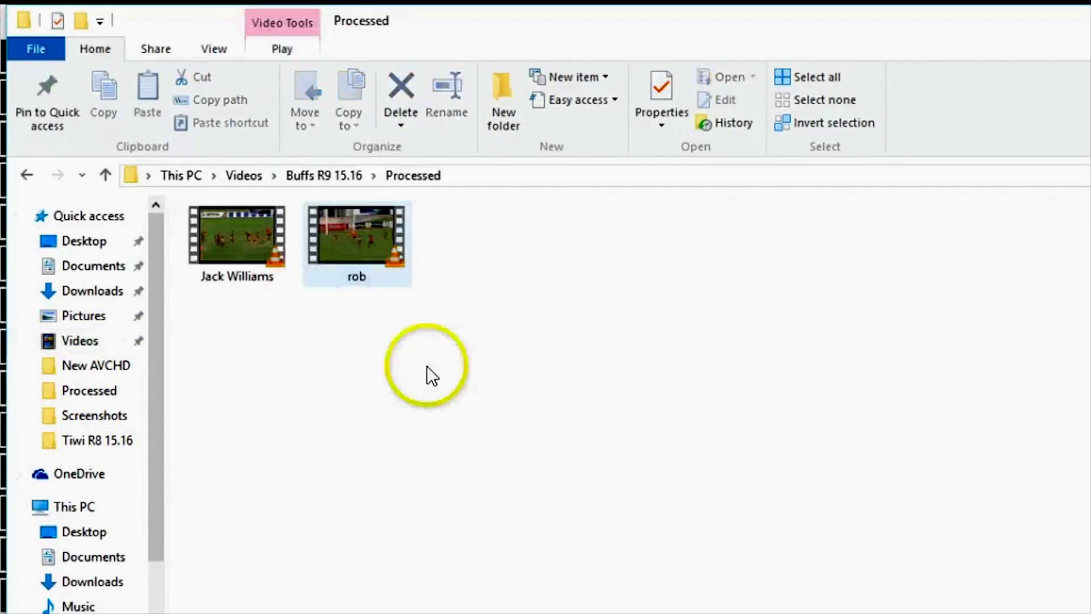
pyautogui.click(234, 253)
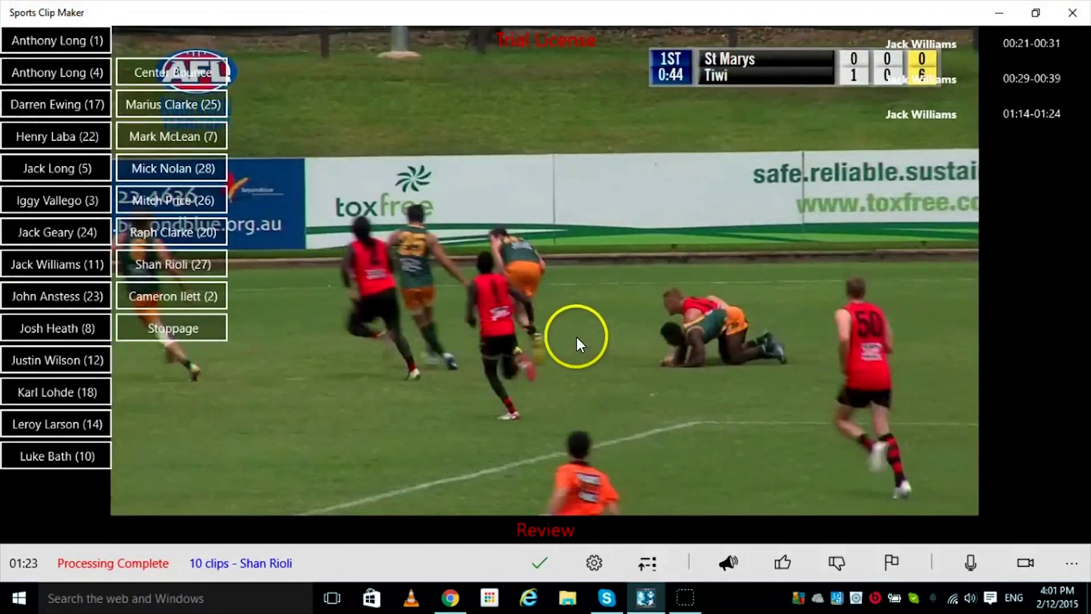
# - In Settings, check the Video Processing choices (Original/VGA/QVGA), keep Original, and save
pyautogui.click(1071, 561)
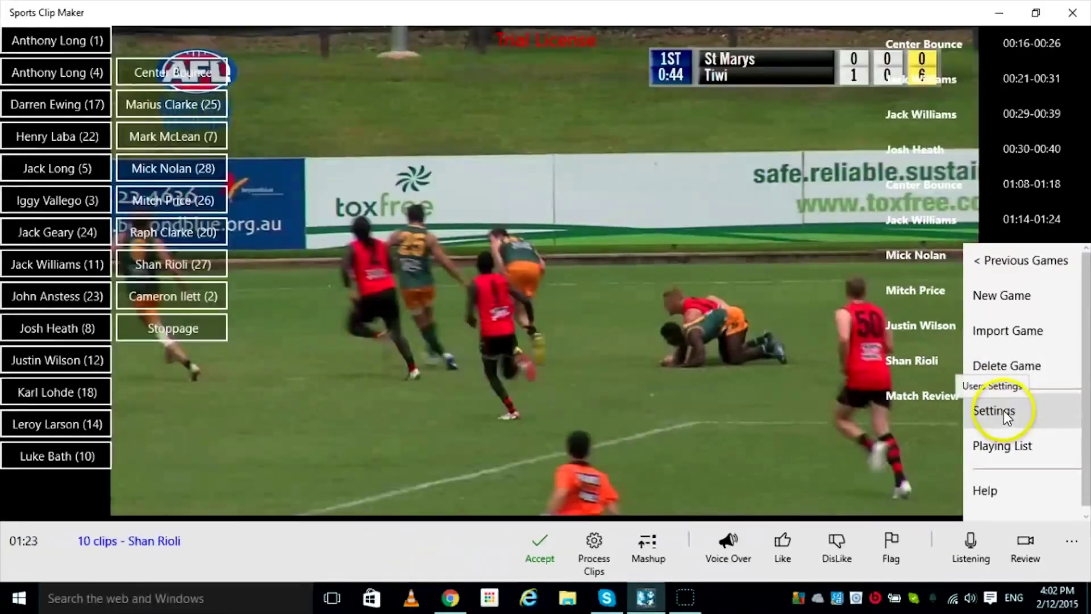
pyautogui.click(1003, 410)
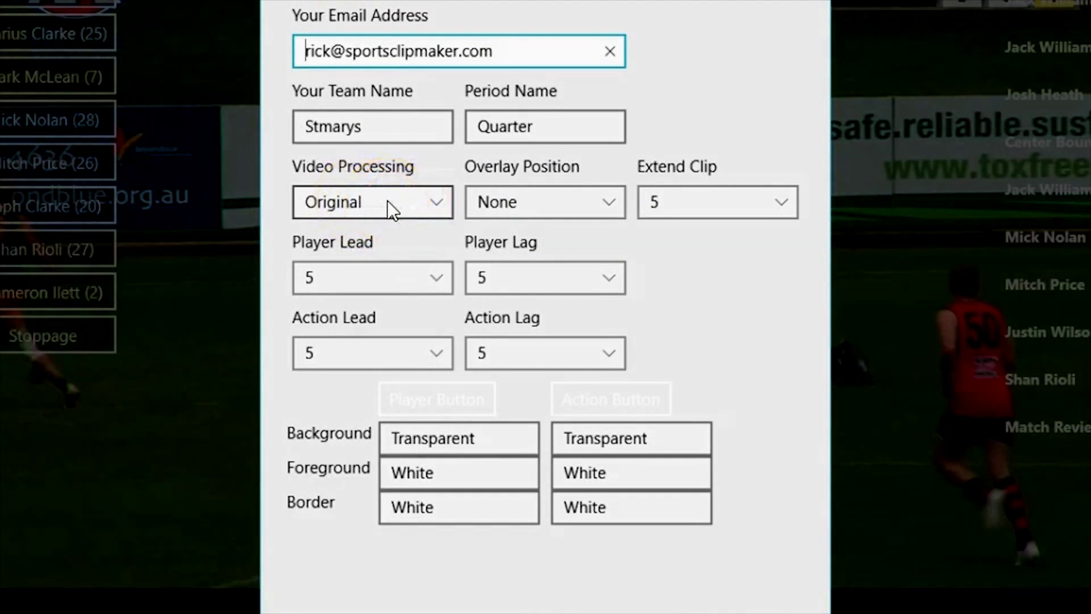
pyautogui.click(391, 208)
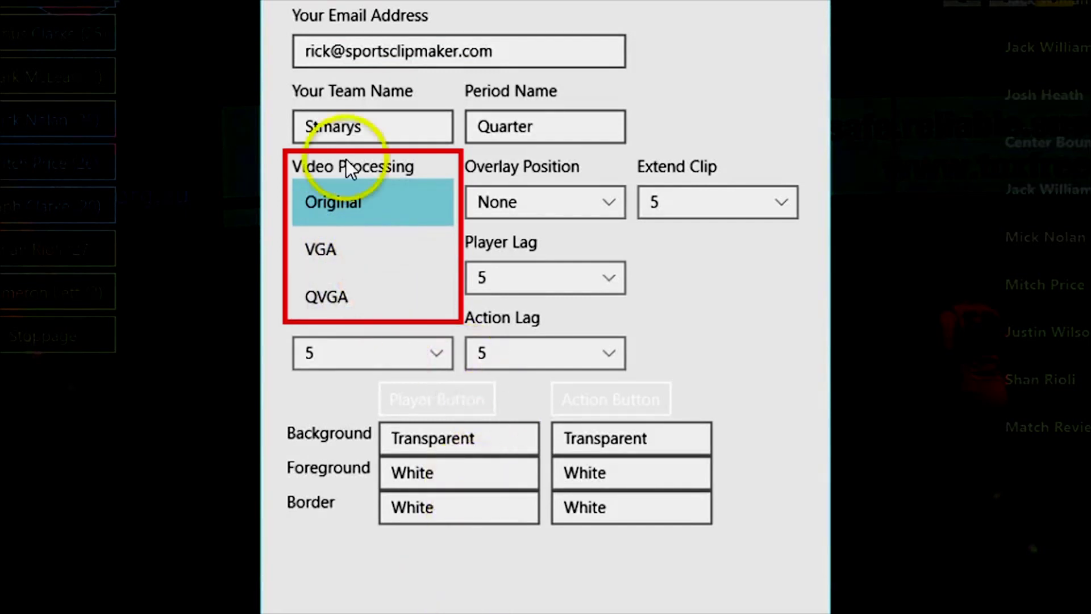
pyautogui.click(361, 193)
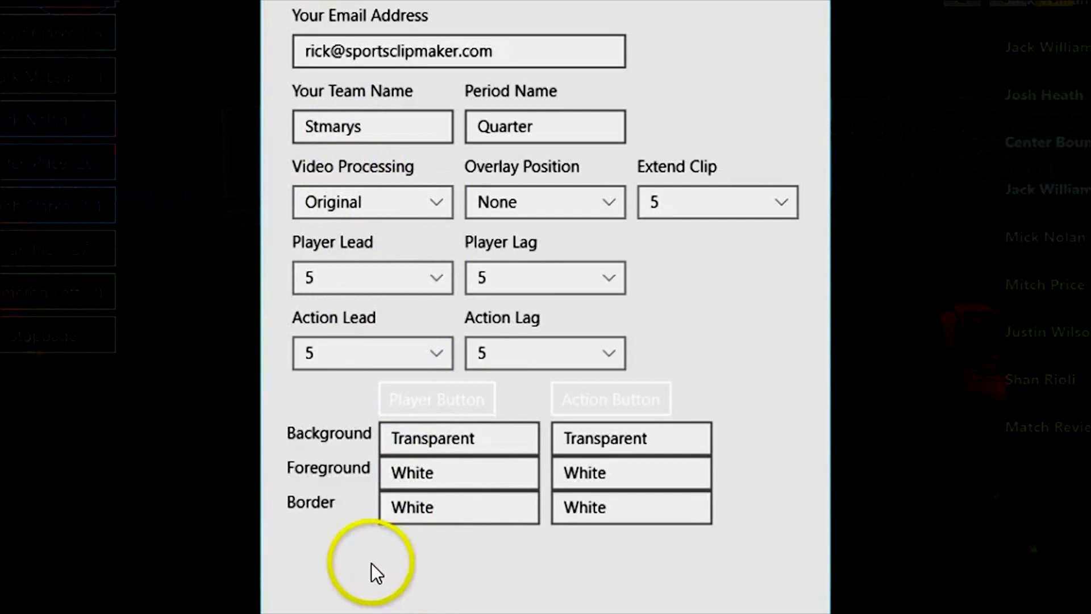
pyautogui.click(379, 203)
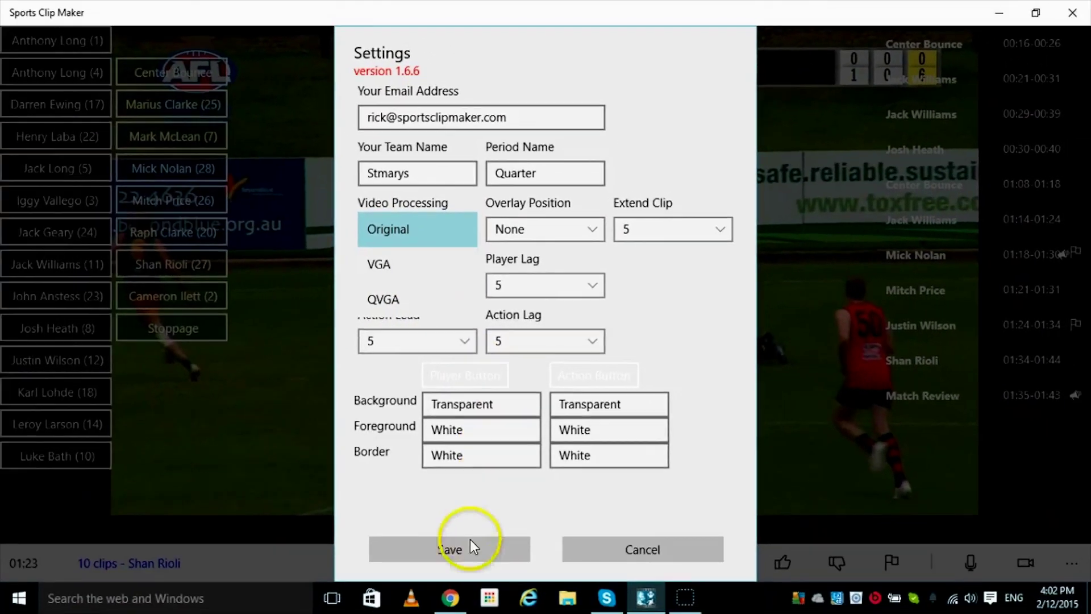
pyautogui.click(454, 570)
pyautogui.click(458, 549)
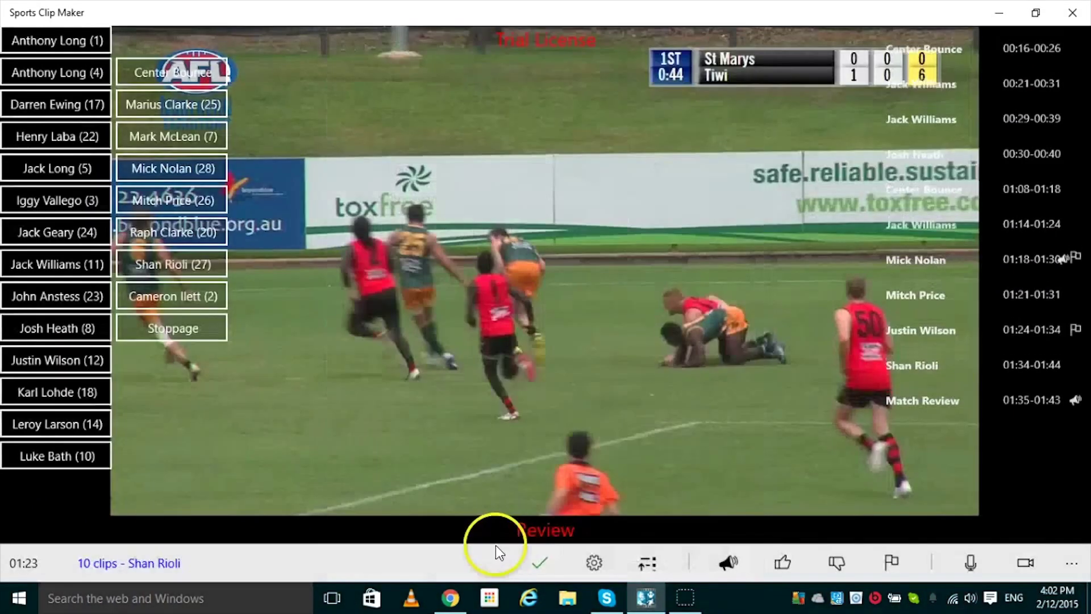